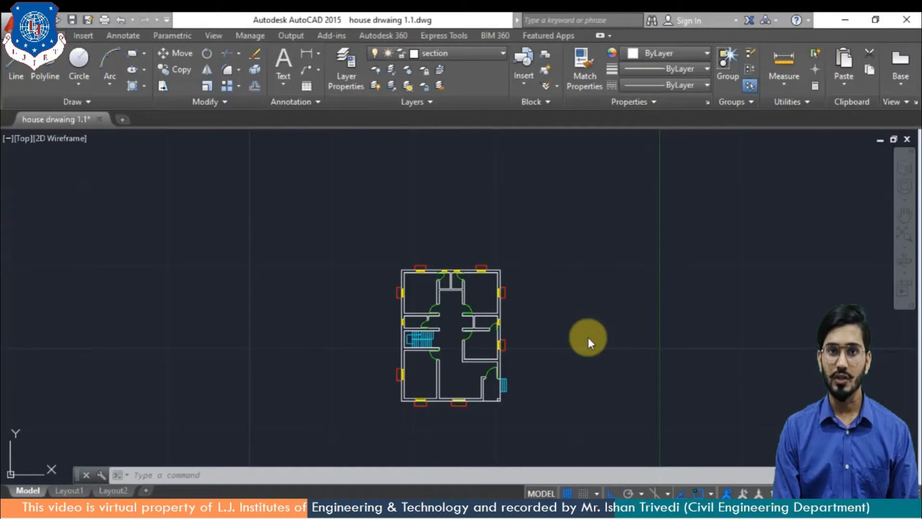
Copy the entire house floor plan horizontally from its lower-left corner to the empty space left of the original.
click(422, 474)
text(cop)
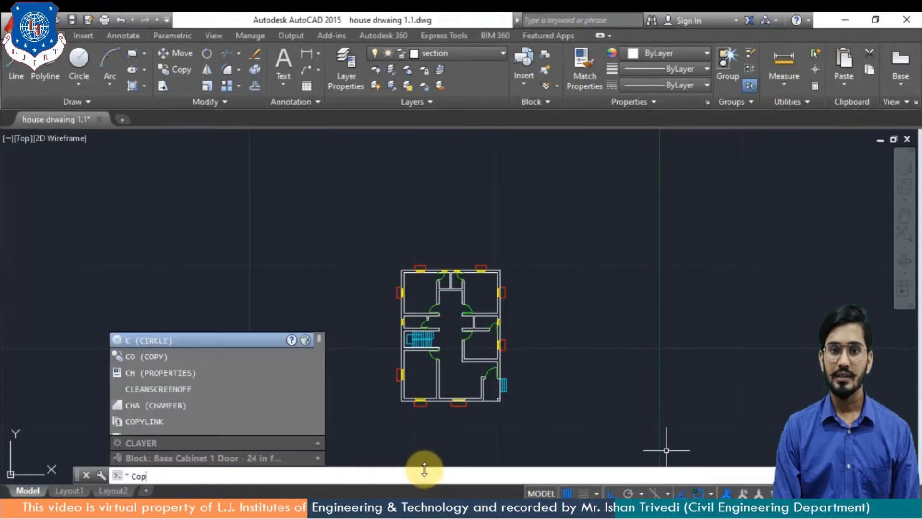
key(Return)
click(368, 243)
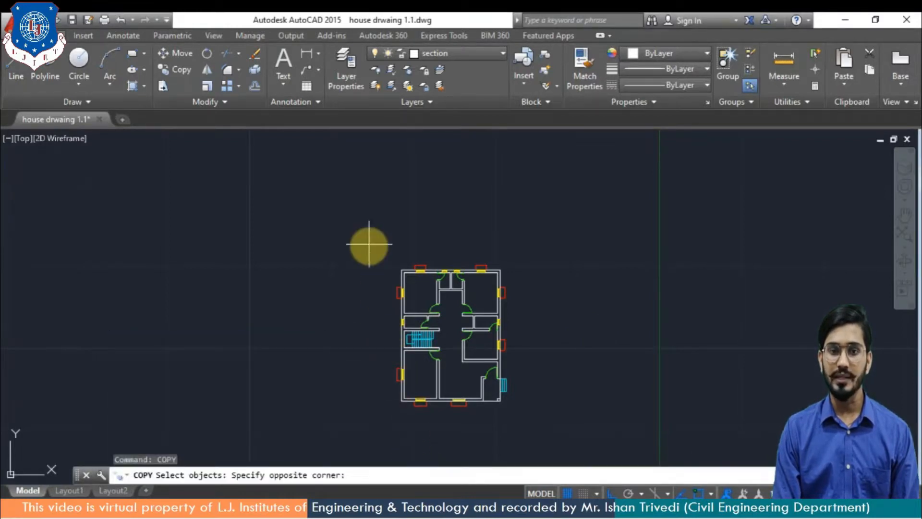
click(553, 429)
key(Return)
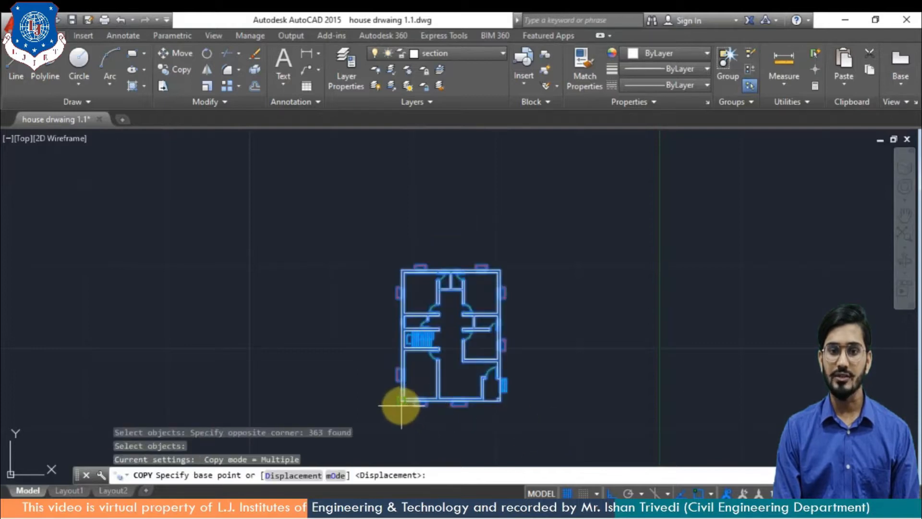
click(402, 400)
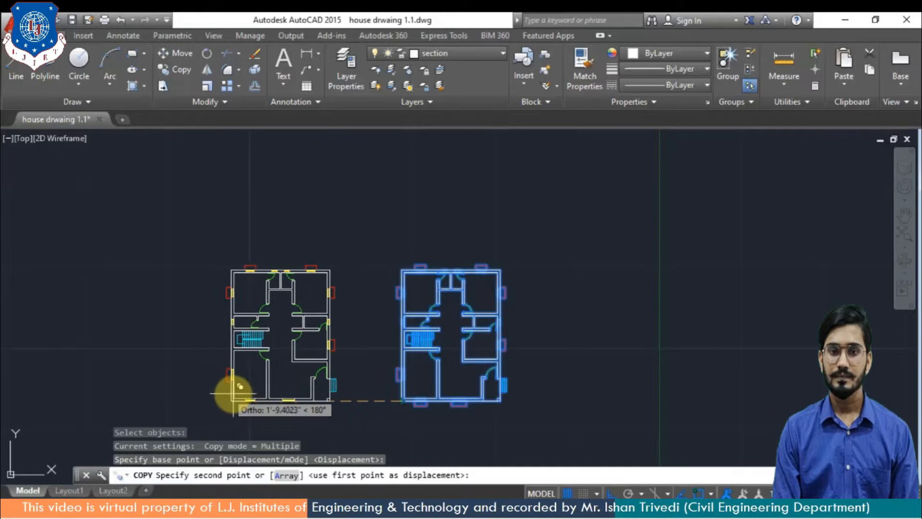
click(249, 397)
key(Return)
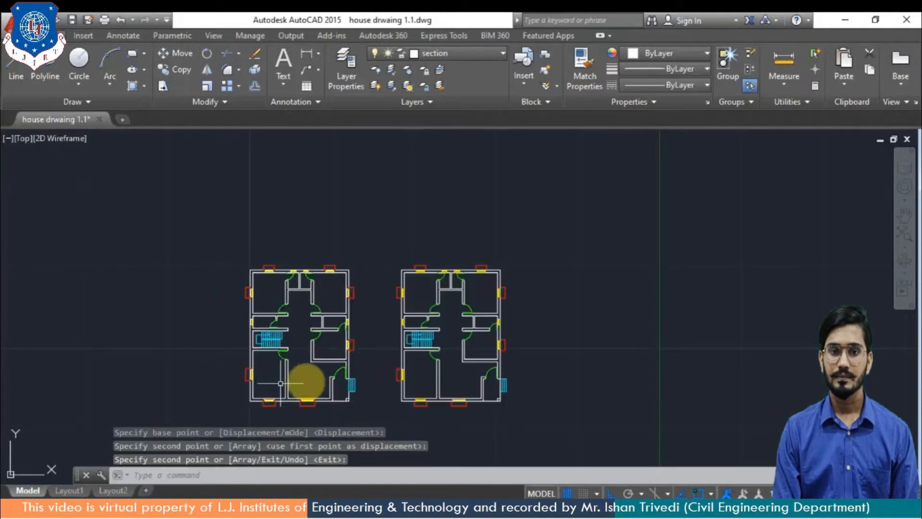
Draw a horizontal section line across the copied plan, passing through the lower-left room's side window and the entrance door and extending beyond both outer walls.
text(l)
key(Return)
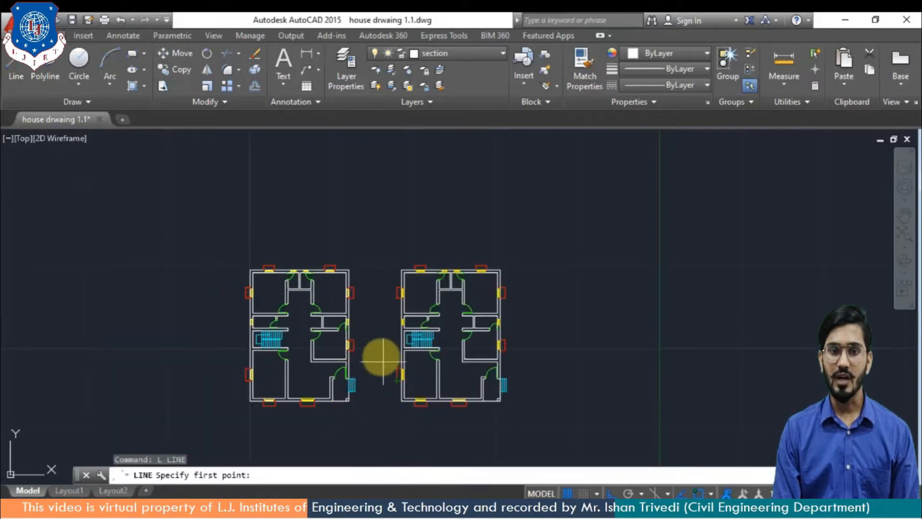
click(368, 371)
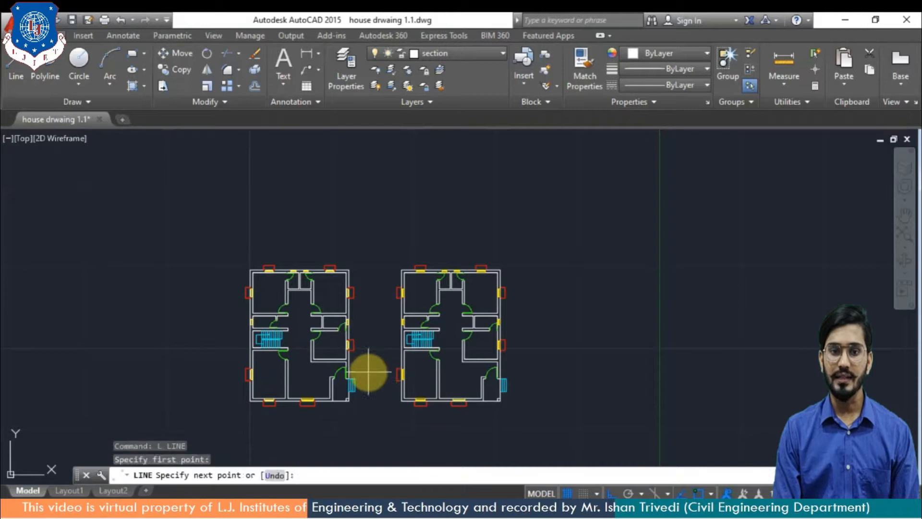
click(213, 361)
key(Return)
Trim the copied plan's walls and entrance door geometry crossing the section line, removing the portions directly above it.
scroll(371, 350, up, 3)
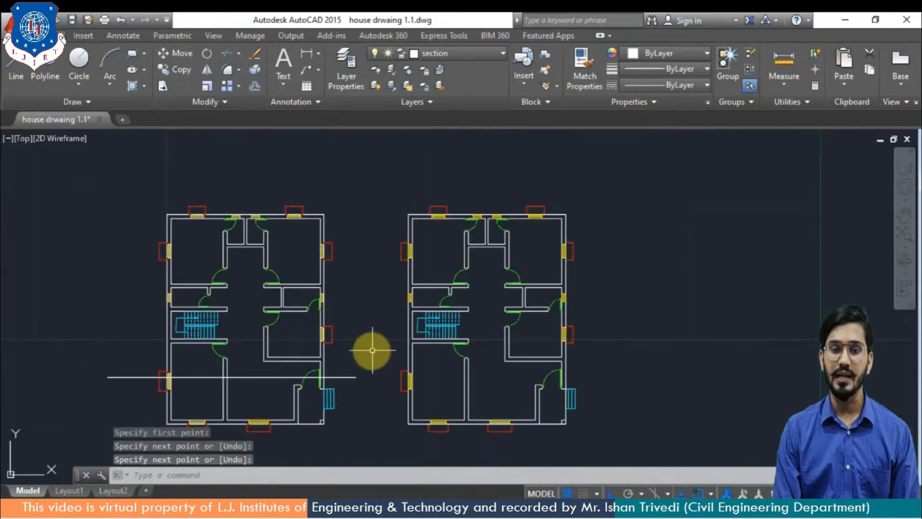
text(tr)
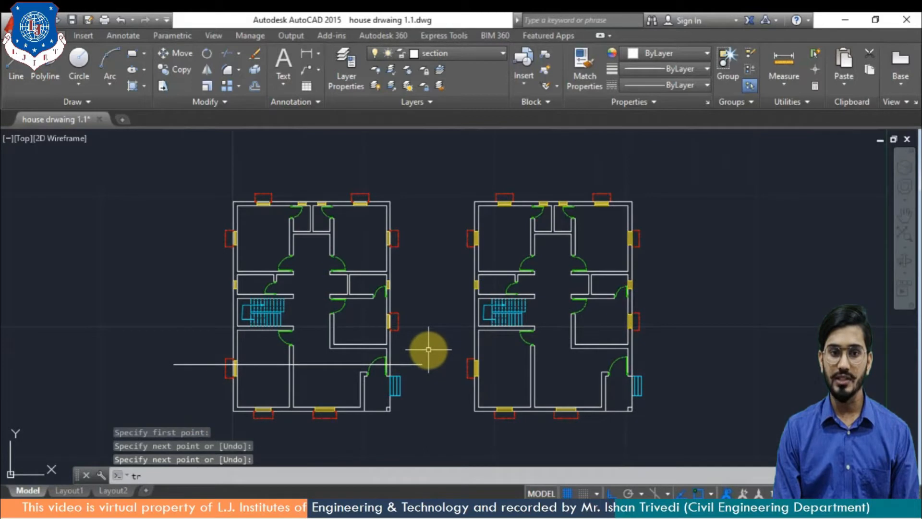
key(Return)
key(Return)
click(415, 356)
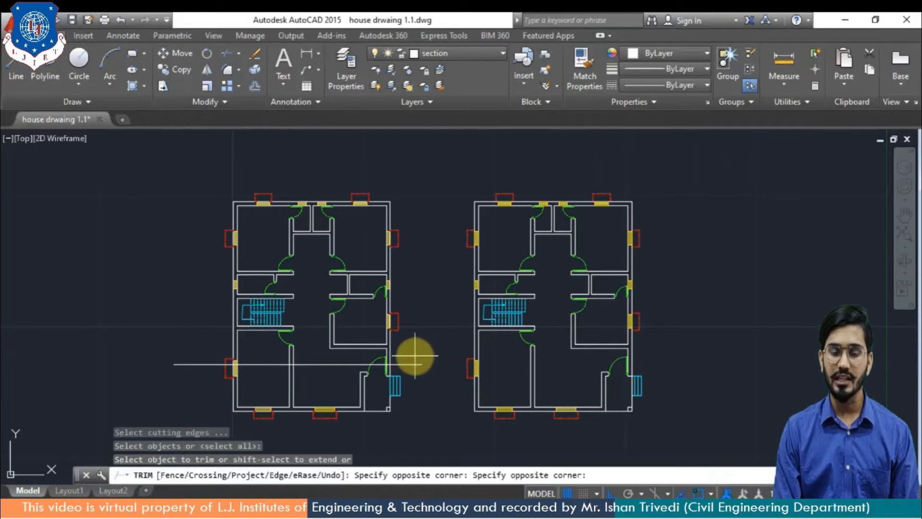
click(197, 343)
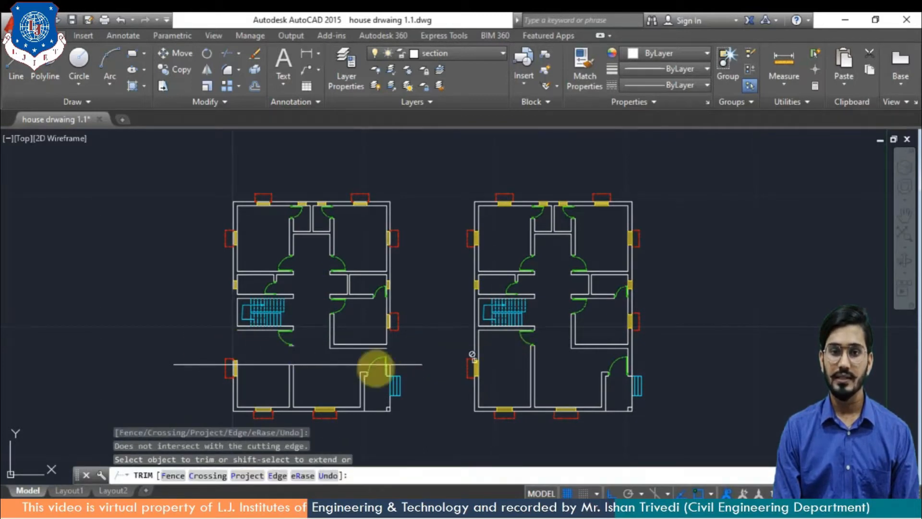
click(389, 360)
scroll(386, 360, up, 3)
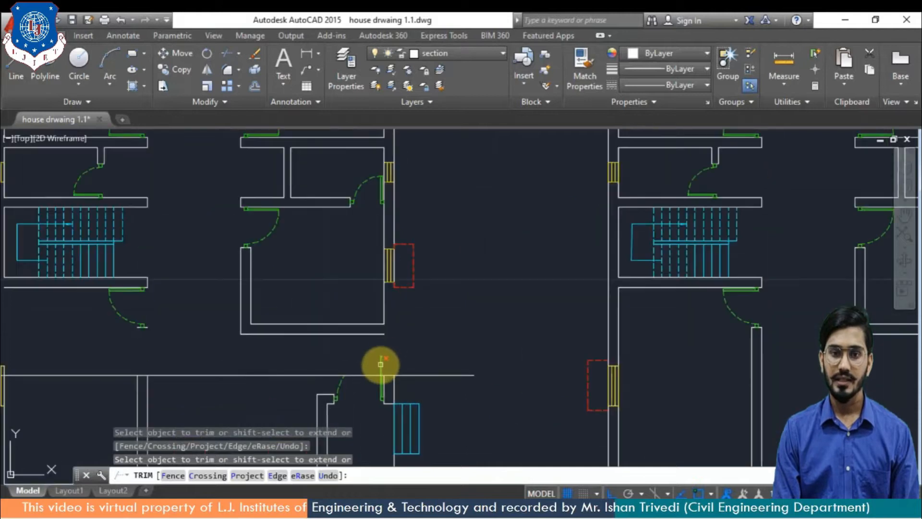
scroll(380, 362, down, 3)
key(Escape)
Delete the whole part of the copied plan above the section line, keeping the front strip.
click(432, 177)
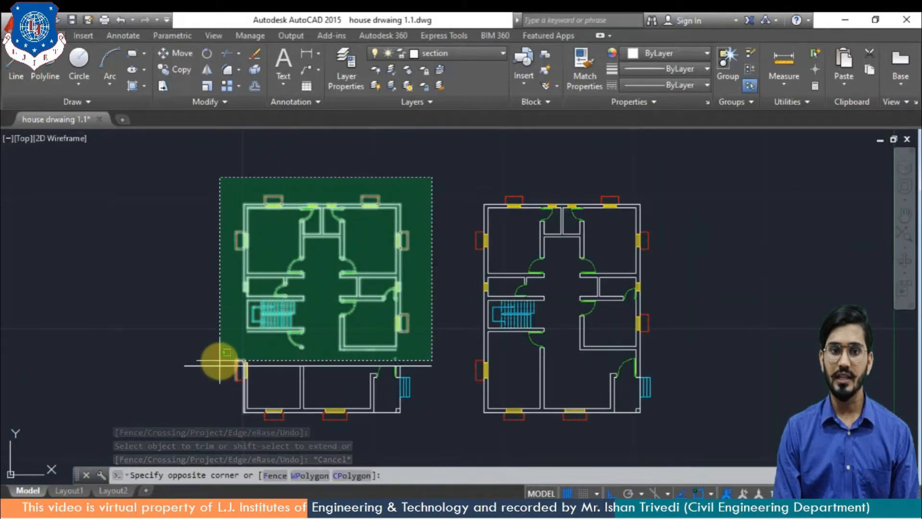
click(221, 354)
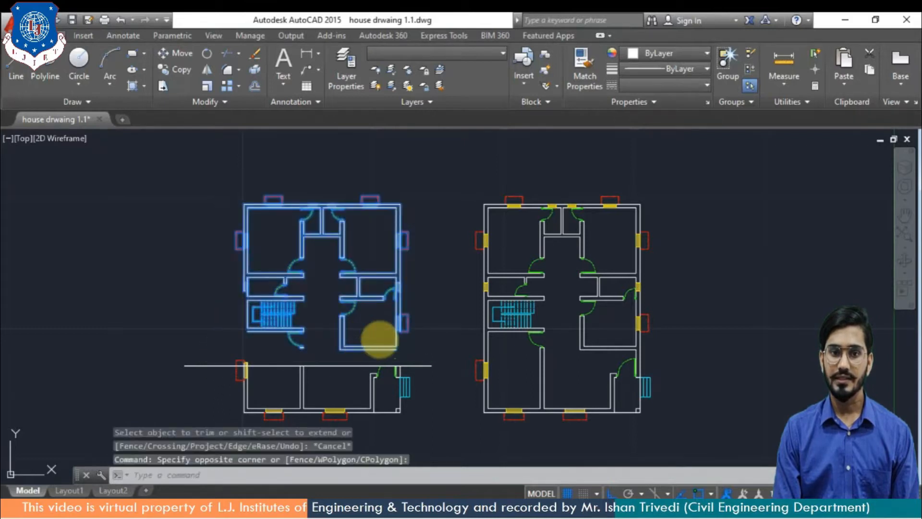
key(Delete)
Move the remaining front strip with its section line vertically upward by about 1'-7", using its lower-left corner as base point.
middle_drag(373, 374, 659, 328)
middle_drag(690, 386, 477, 402)
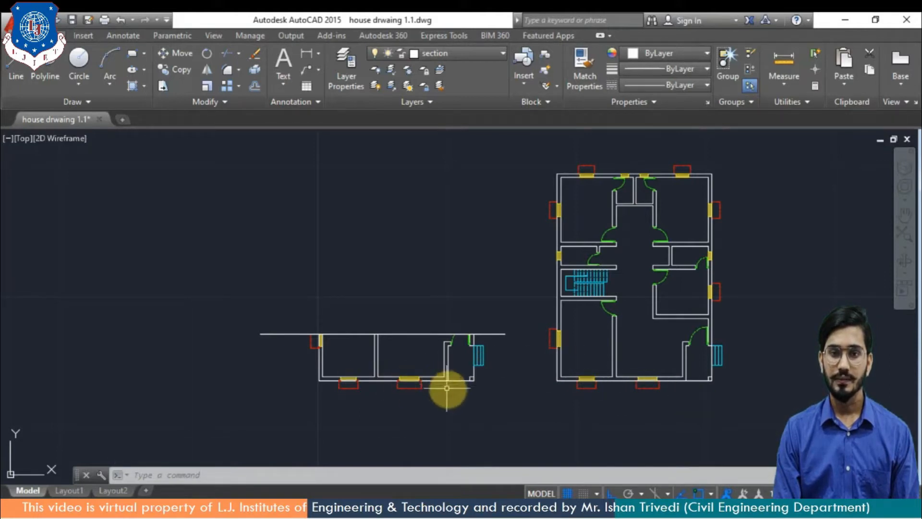
key(Escape)
text(mo)
click(253, 368)
click(247, 309)
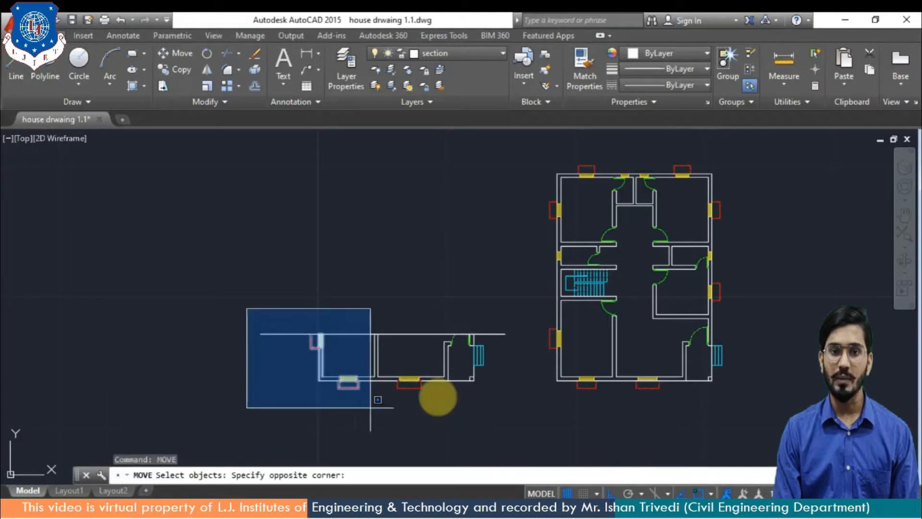
click(526, 411)
key(Return)
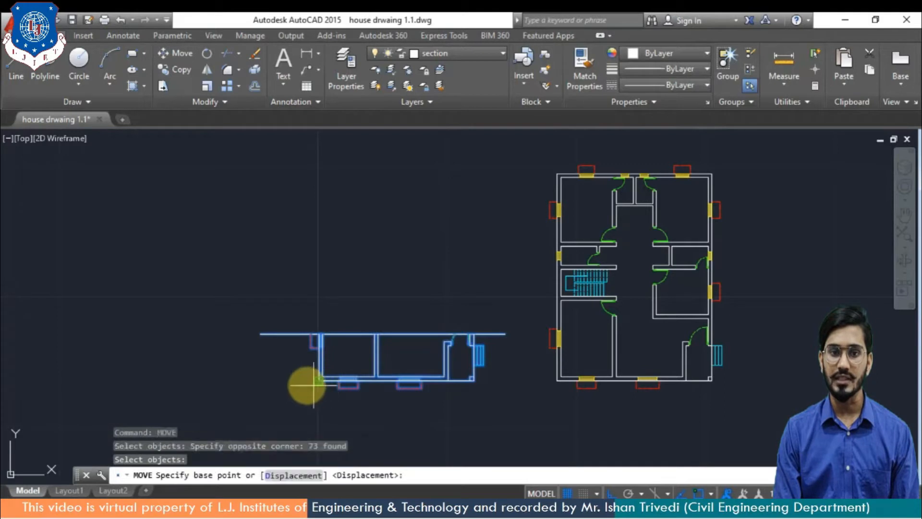
click(318, 380)
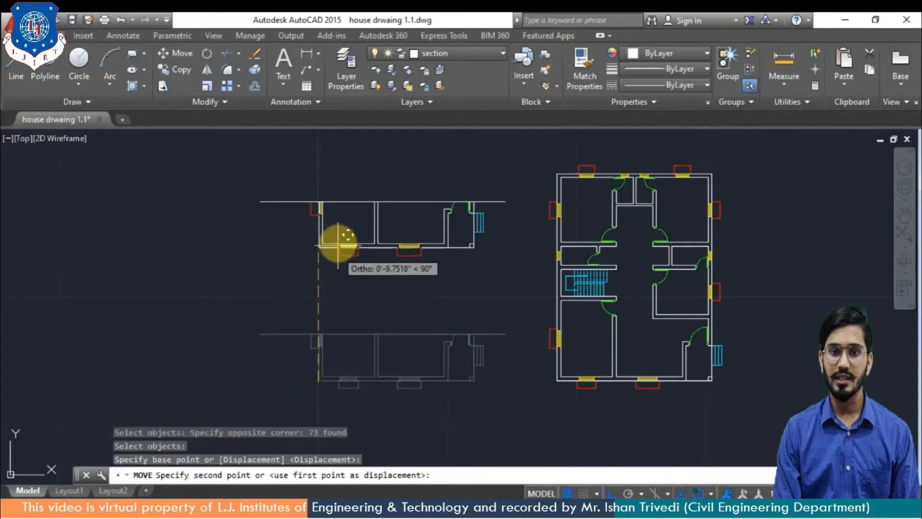
mouse_move(339, 202)
middle_down()
mouse_move(340, 282)
mouse_move(339, 247)
middle_up()
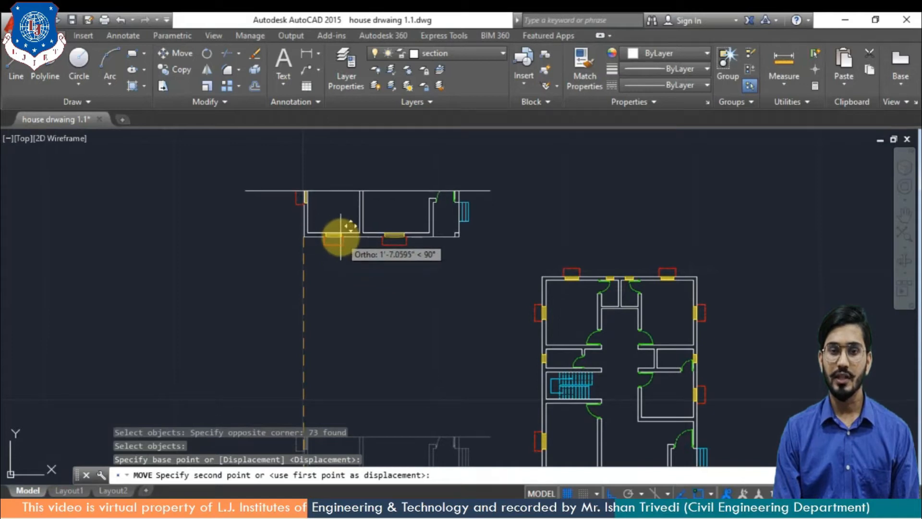
click(341, 235)
key(Return)
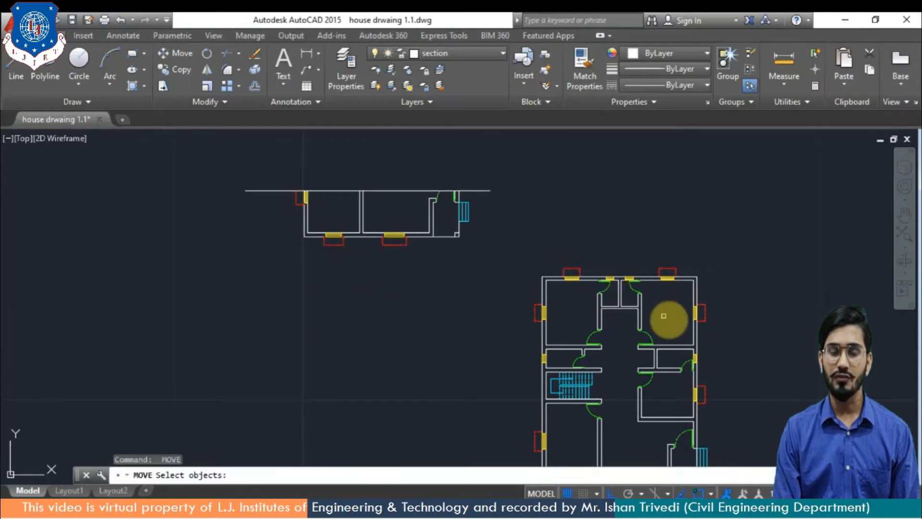
key(Escape)
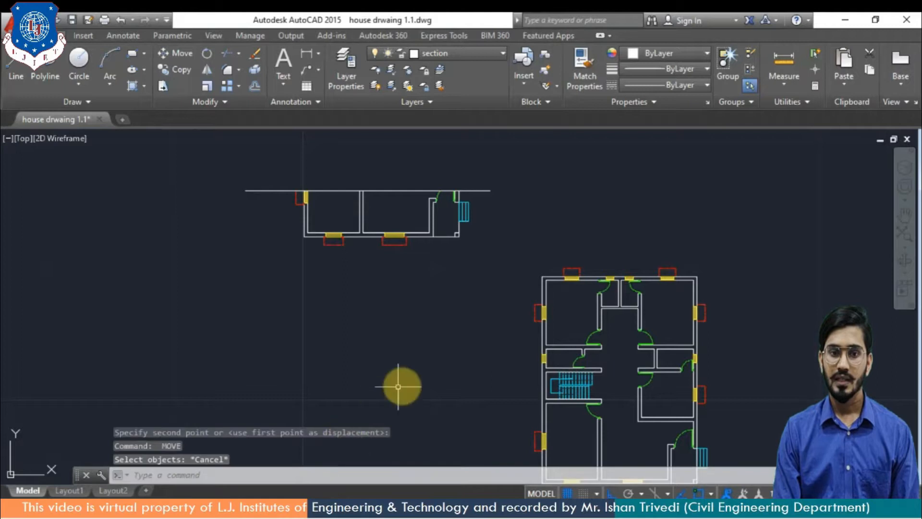
Place vertical construction lines through the lower-left and lower-right outer corners of the full floor plan.
mouse_move(423, 406)
middle_down()
mouse_move(418, 381)
mouse_move(320, 303)
mouse_move(322, 350)
mouse_move(340, 368)
middle_up()
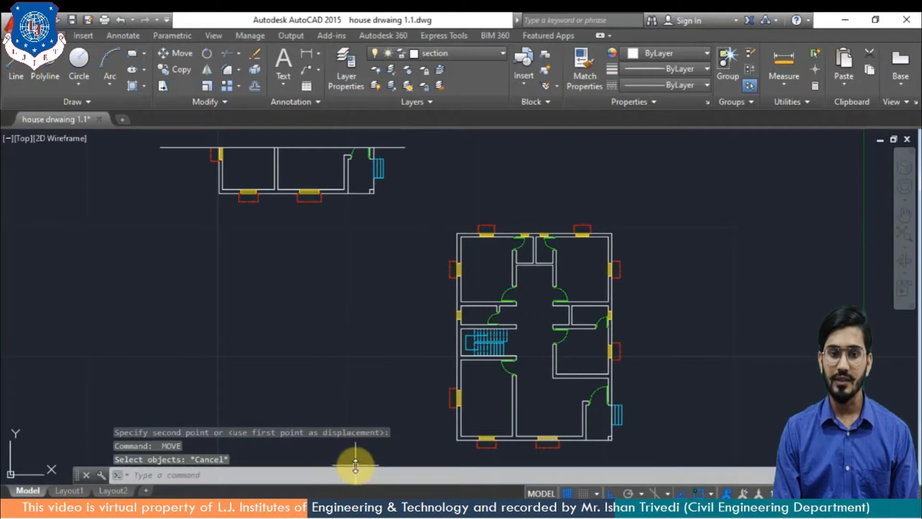
text(x)
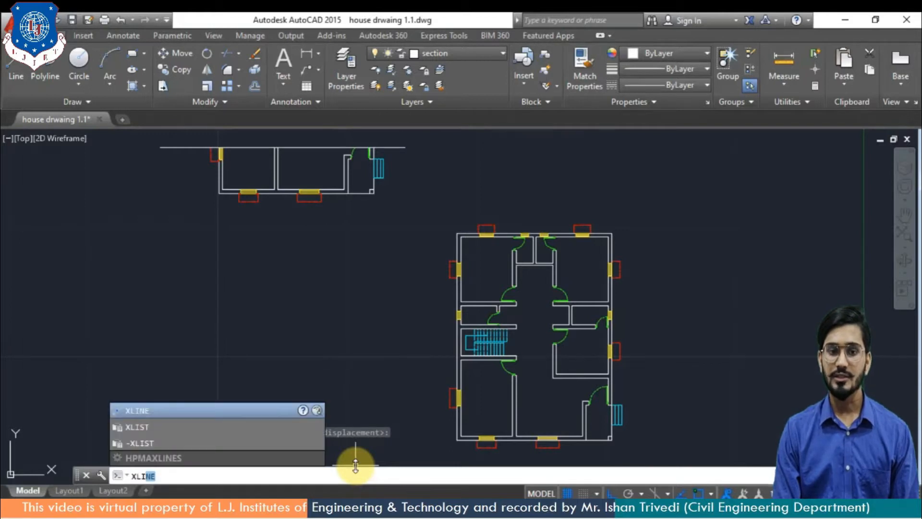
key(Return)
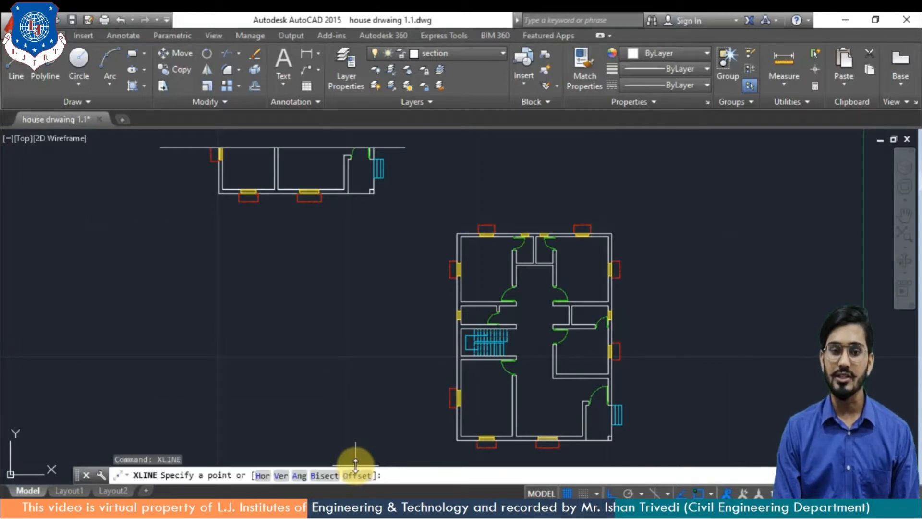
click(282, 477)
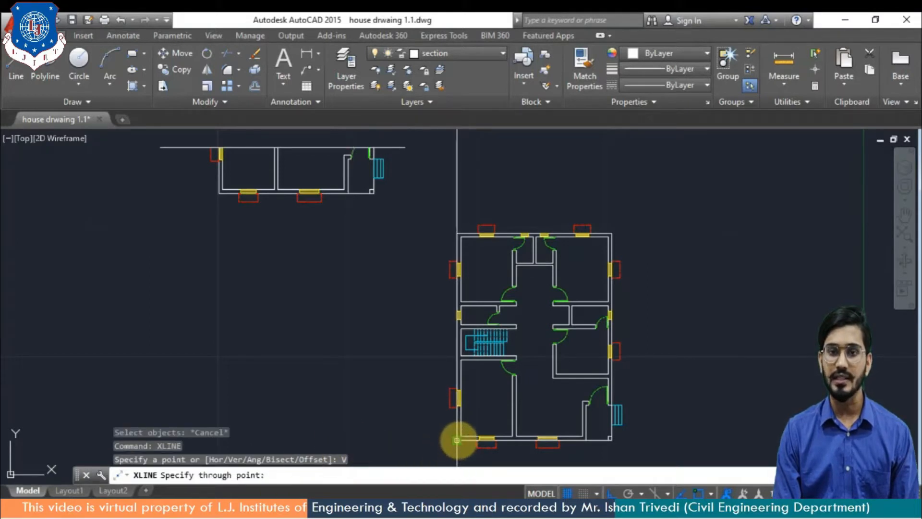
click(457, 441)
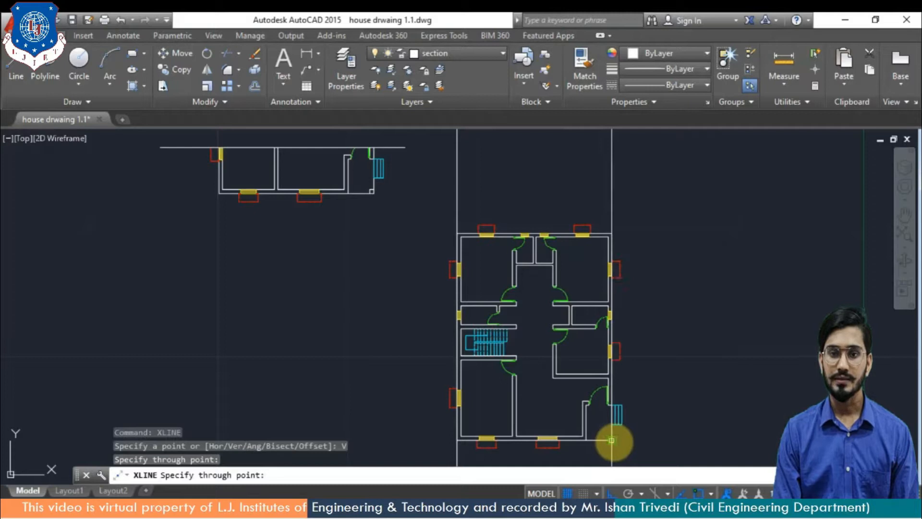
click(612, 440)
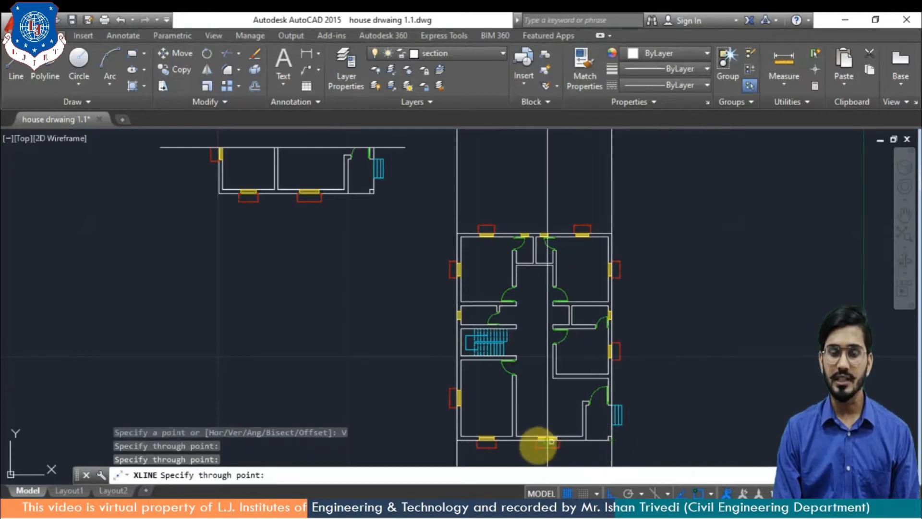
Add vertical construction lines through both side edges of each of the two windows in the full plan's front wall.
middle_drag(560, 448, 570, 403)
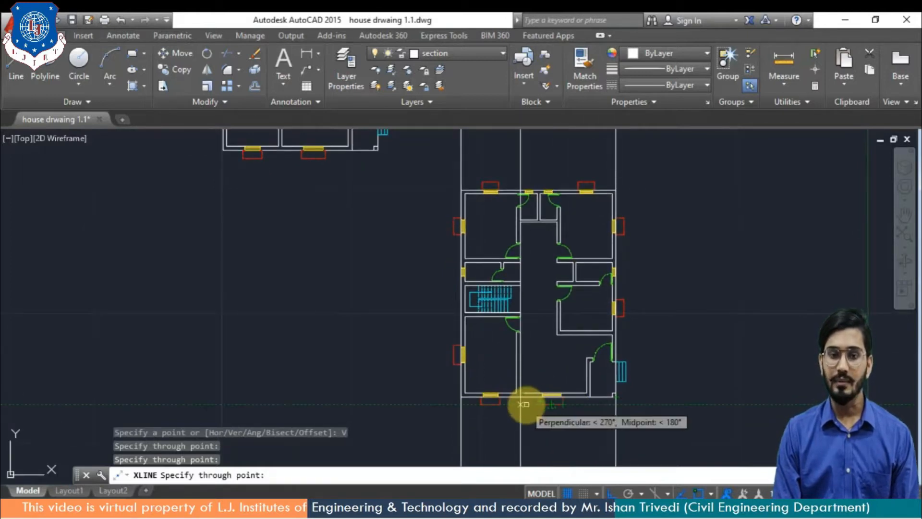
scroll(547, 398, up, 4)
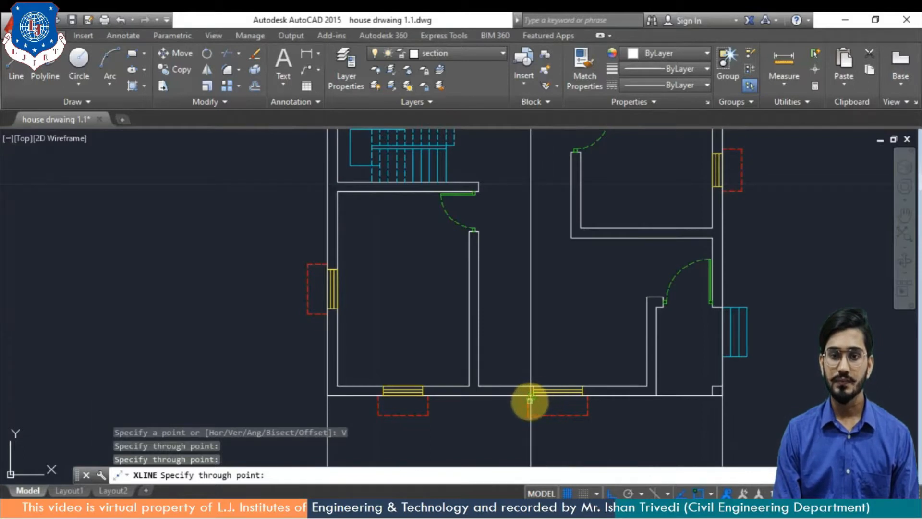
scroll(534, 396, up, 4)
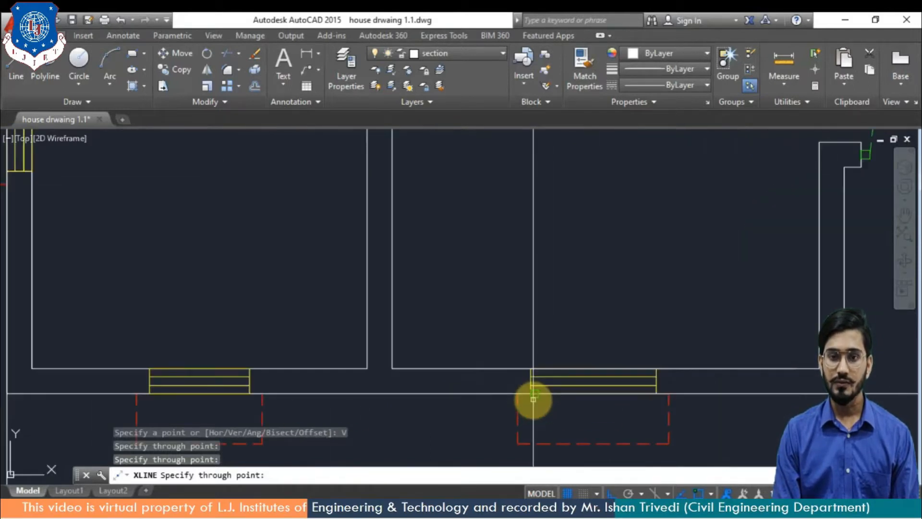
click(531, 394)
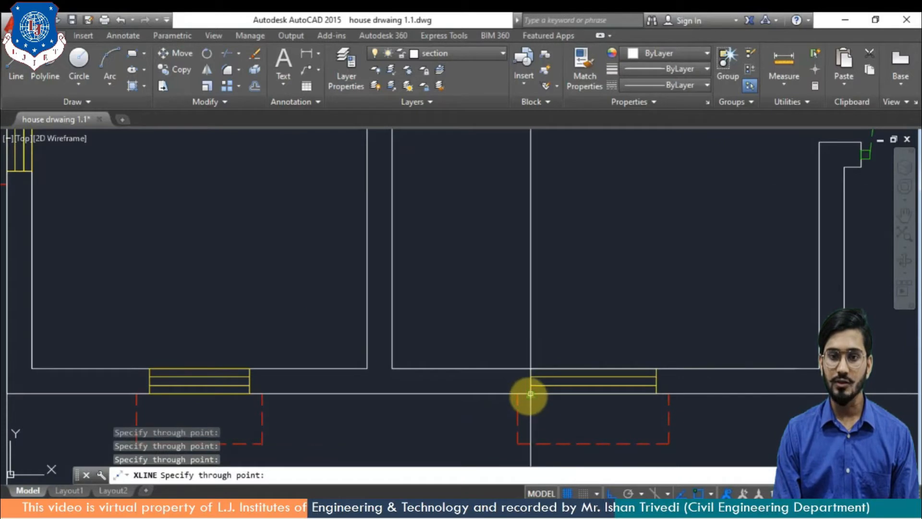
click(656, 394)
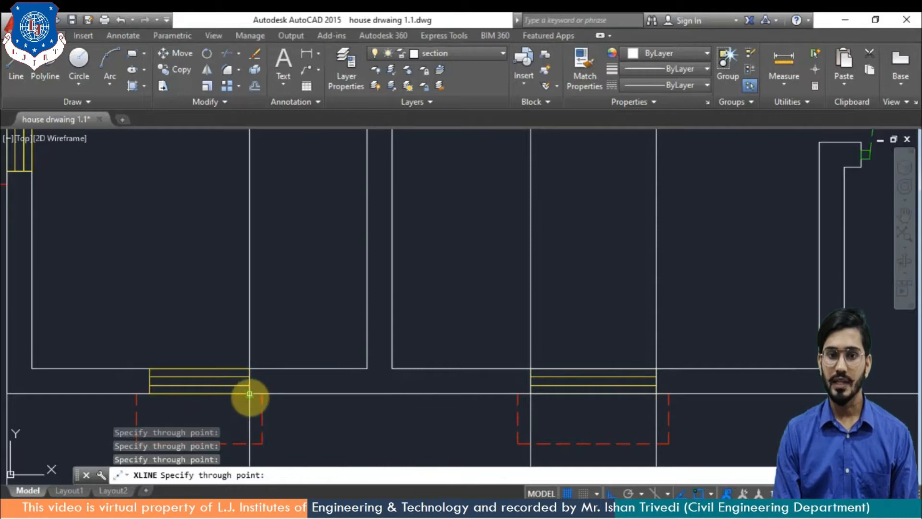
click(249, 393)
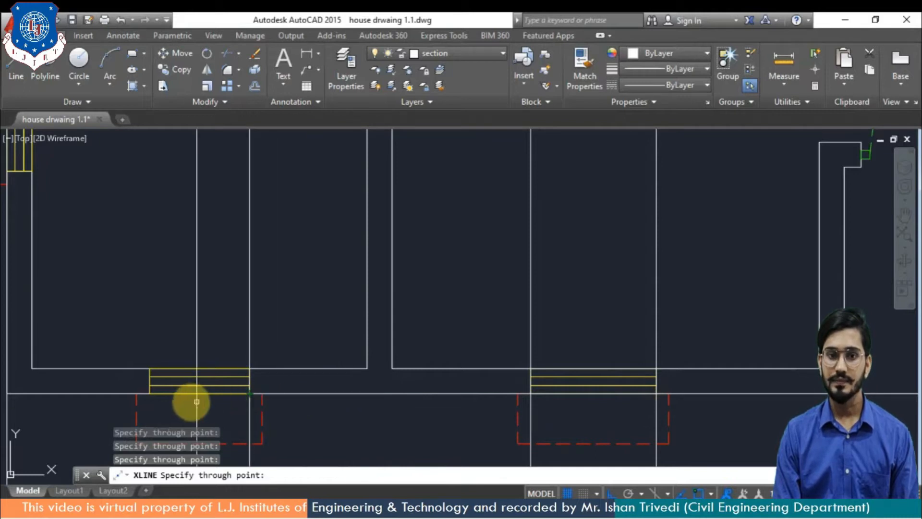
click(150, 394)
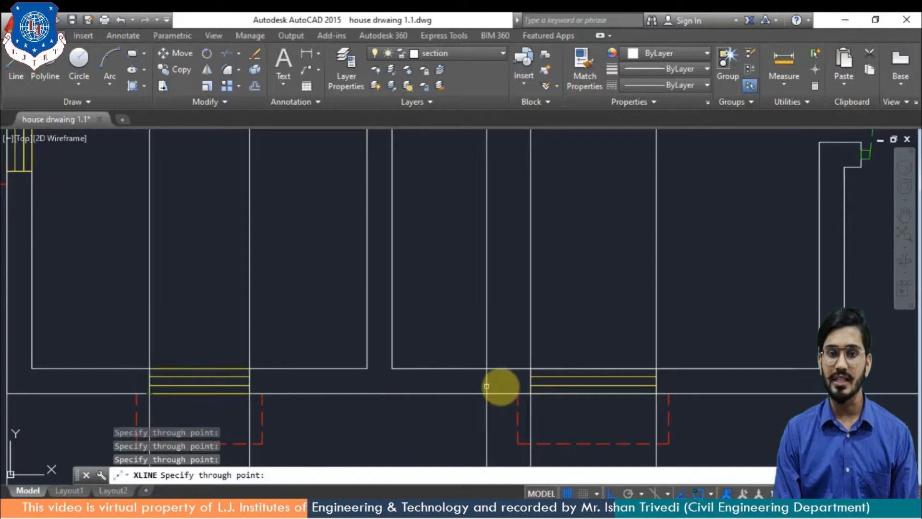
key(Escape)
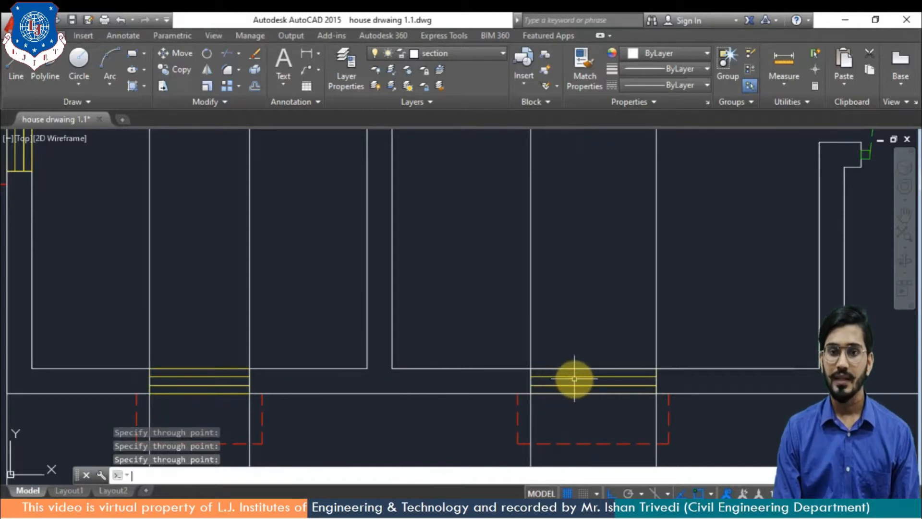
Draw a 0.6-unit-high plinth band above the full plan, spanning horizontally between the two outer vertical construction lines.
scroll(585, 377, down, 3)
middle_drag(596, 370, 531, 498)
middle_drag(572, 345, 537, 514)
middle_drag(560, 377, 655, 360)
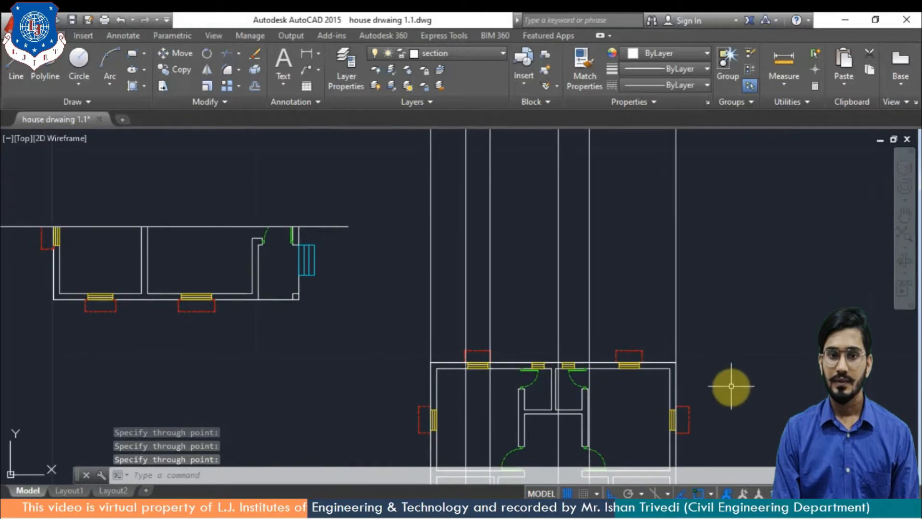
key(Return)
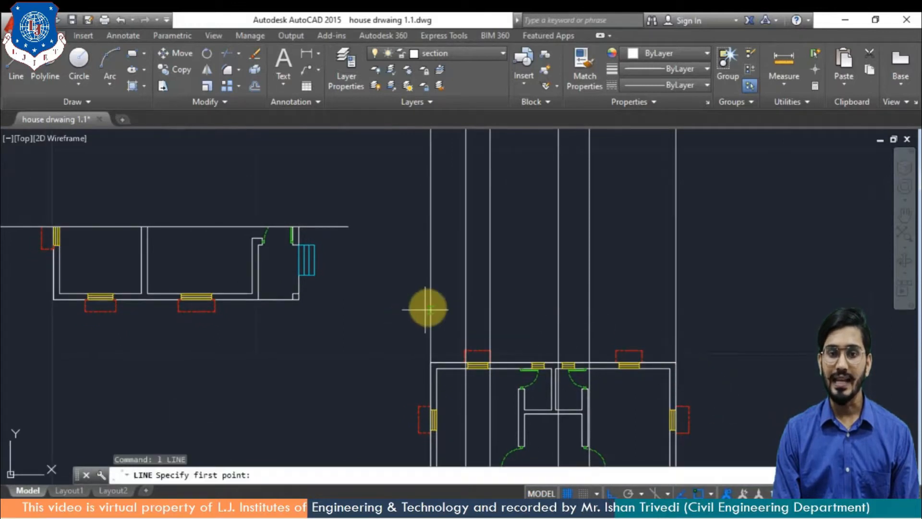
click(432, 303)
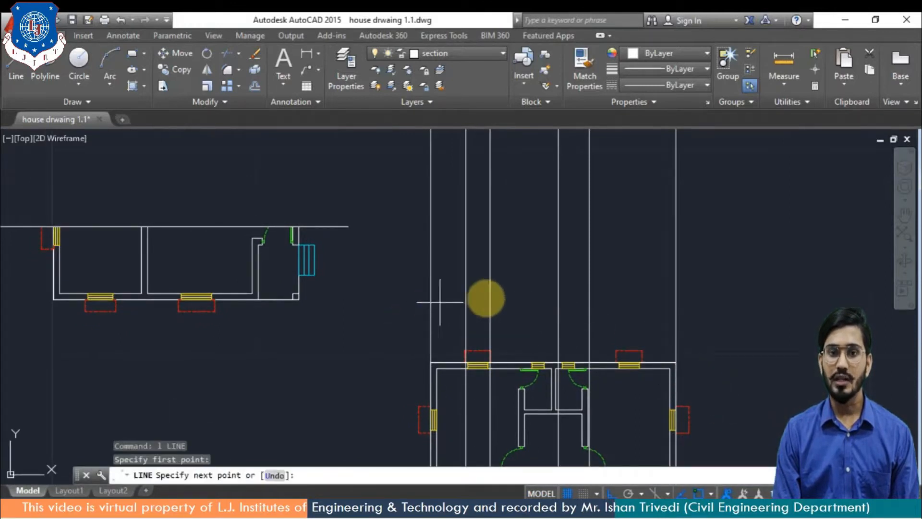
click(675, 302)
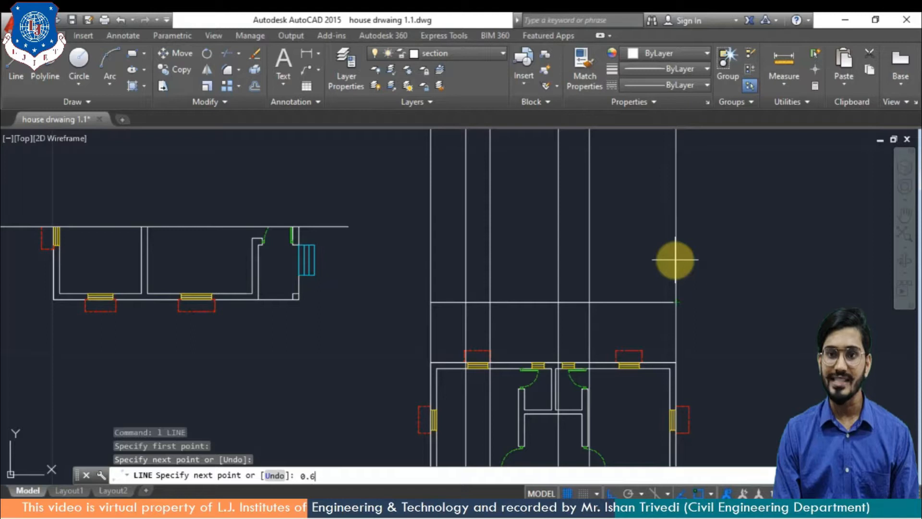
key(Return)
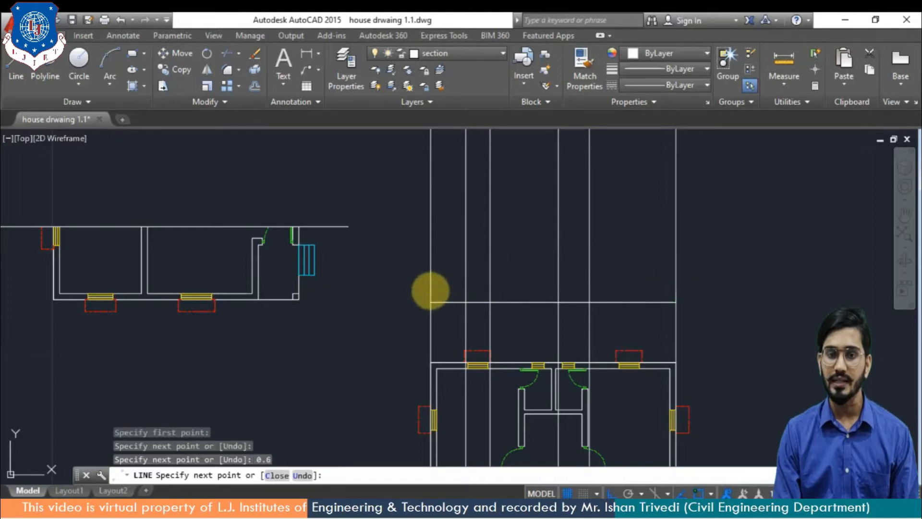
click(431, 290)
key(Return)
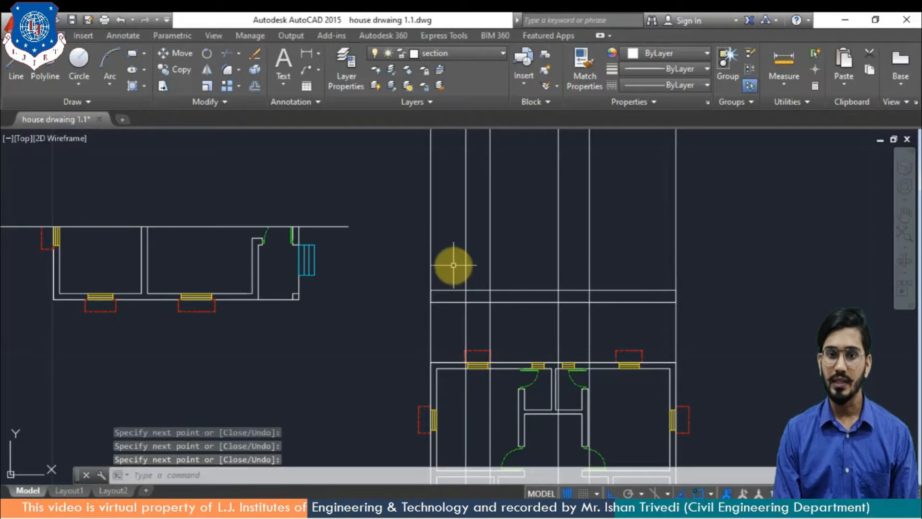
Draw the wall outline from the plinth's upper-left corner, 3 units up and across to the outer right construction line.
text(l)
key(Return)
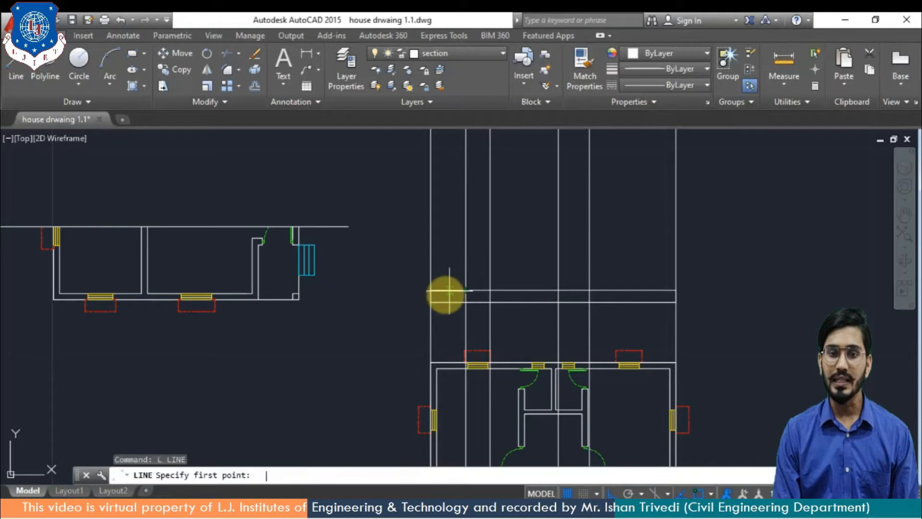
click(431, 290)
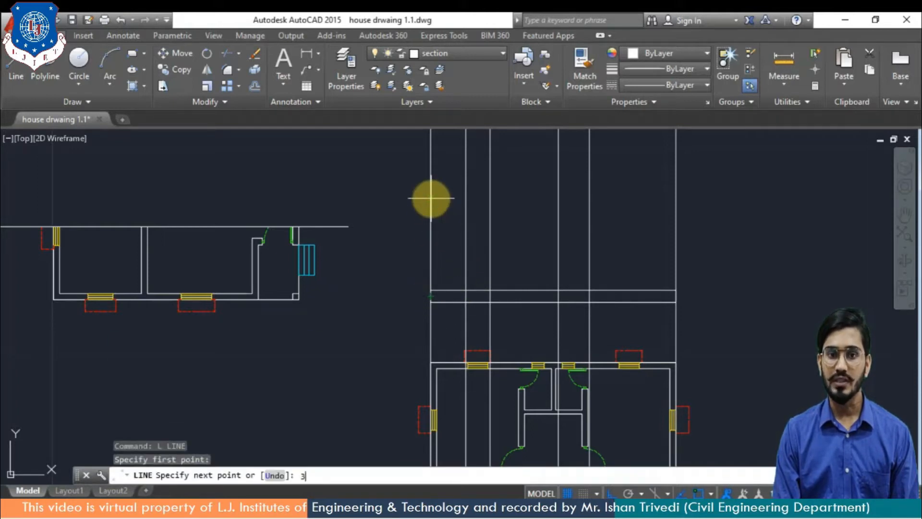
text(3)
key(Return)
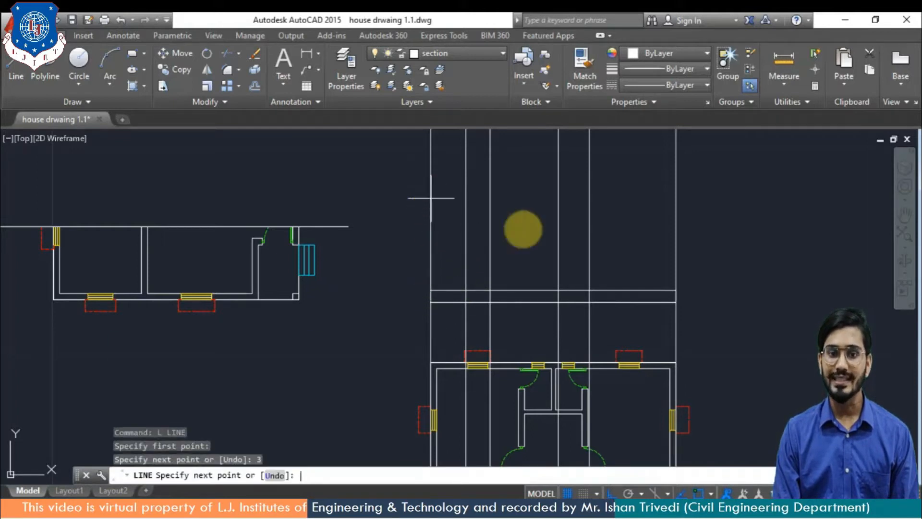
click(676, 230)
key(Return)
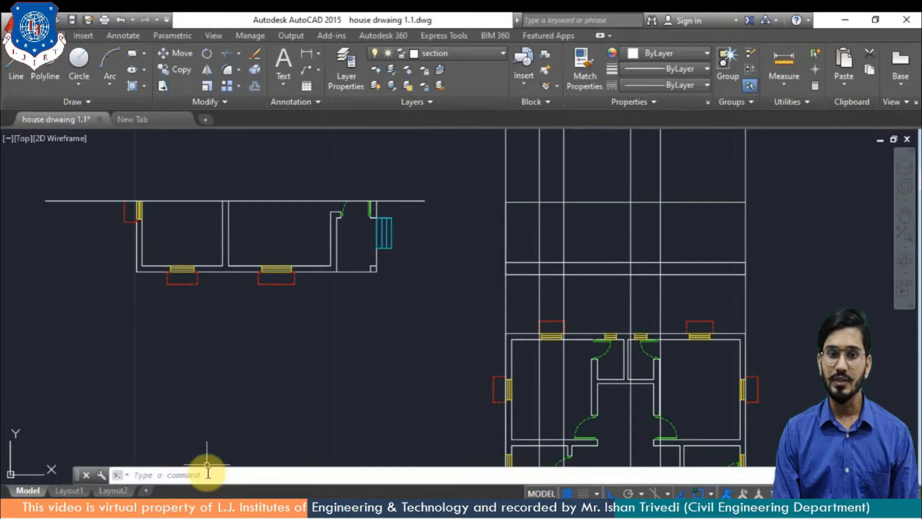
click(226, 475)
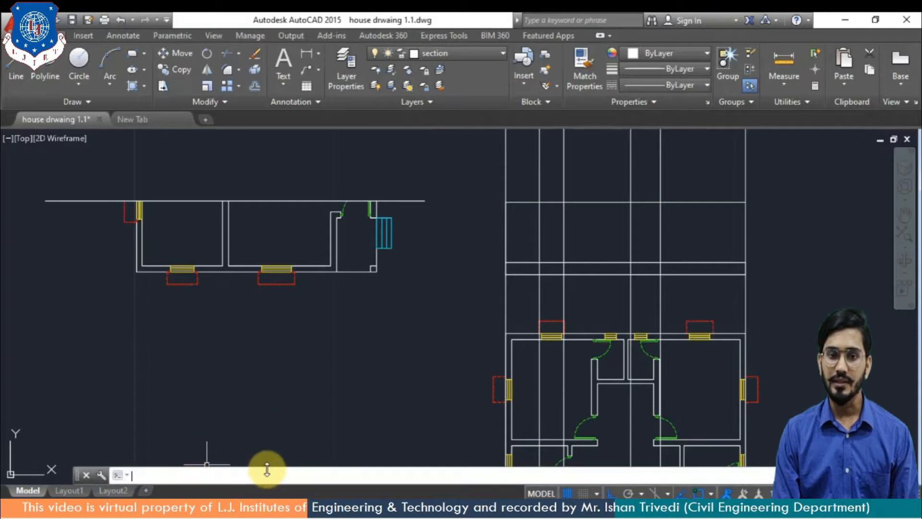
text(l)
key(Return)
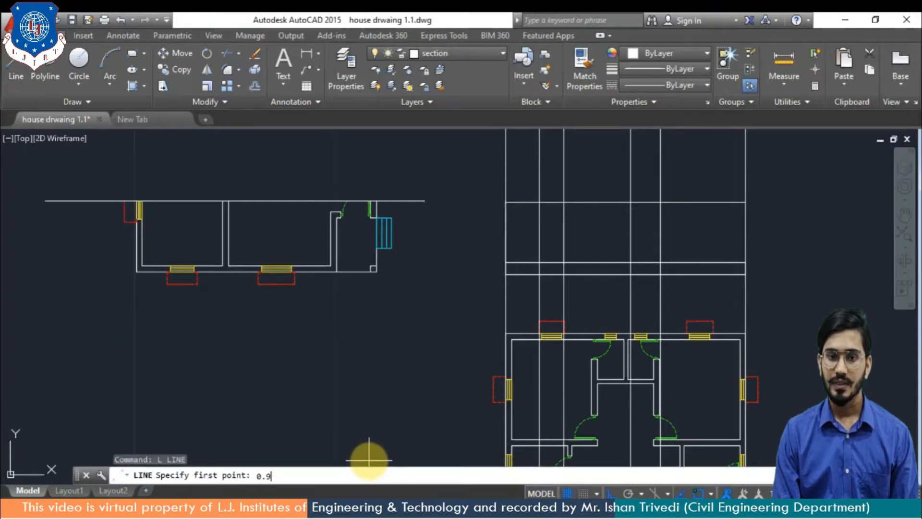
text(0.9)
key(Return)
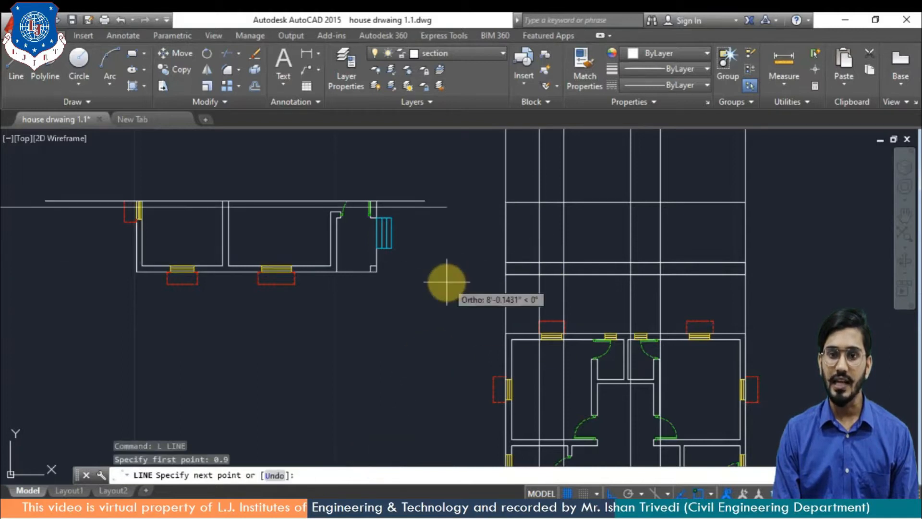
Draw the left window's outline between its two construction lines, with the sill 0.9 above the plinth and a height of 1.2.
text(l)
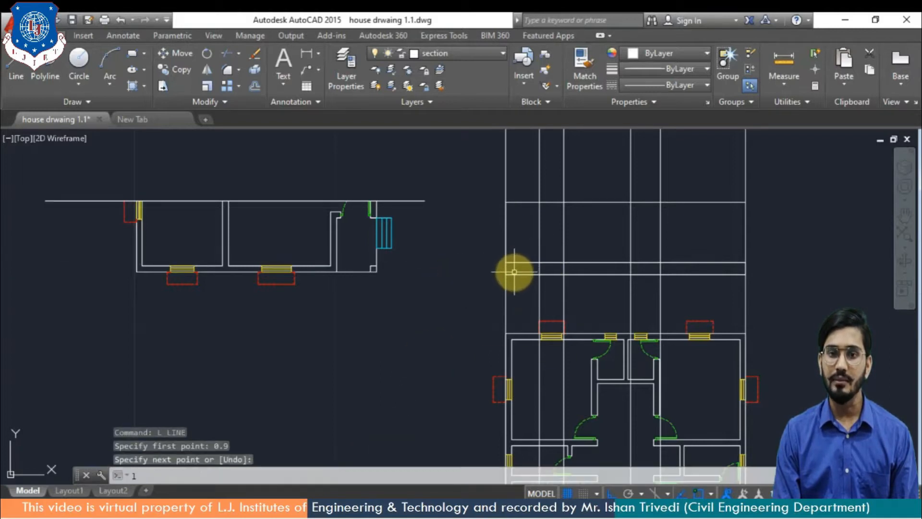
key(Return)
click(541, 261)
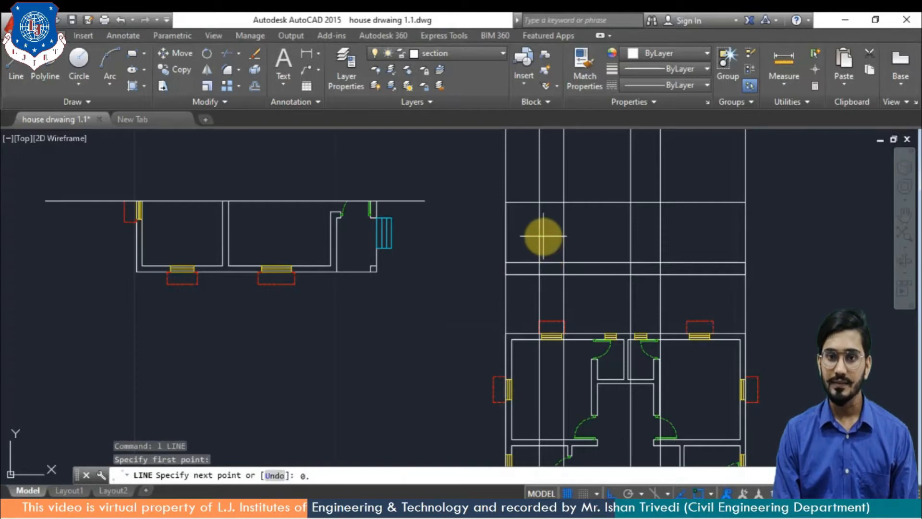
key(Return)
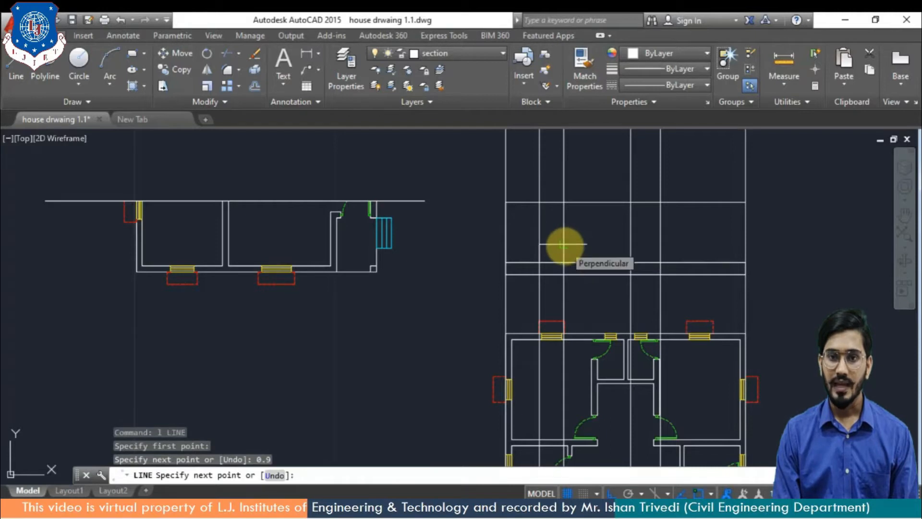
click(563, 245)
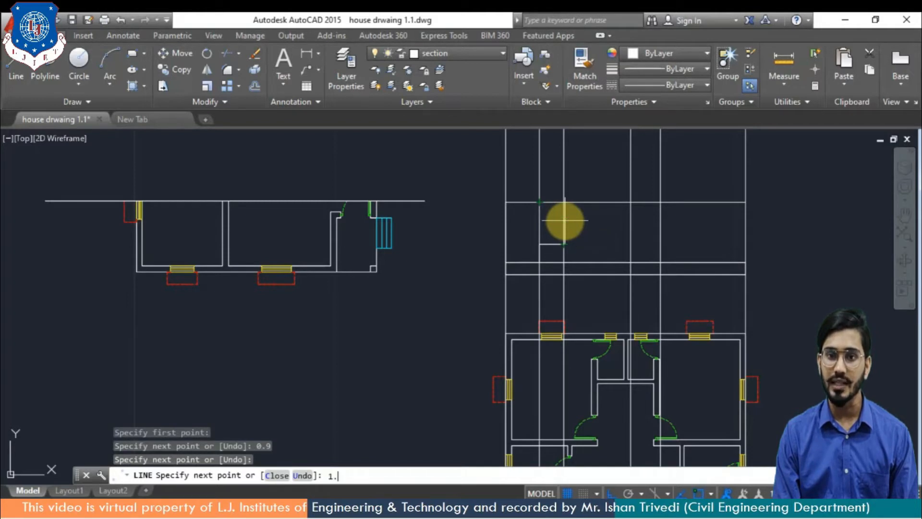
key(Return)
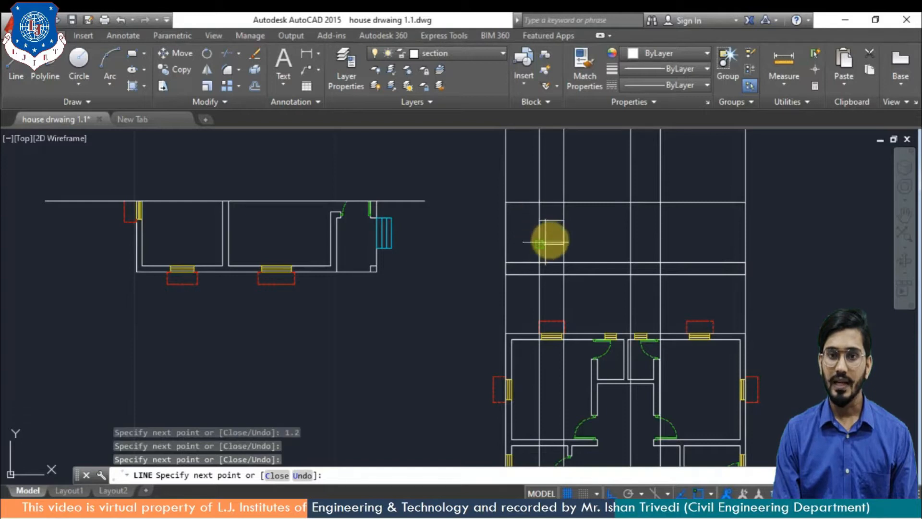
key(Return)
Delete the two vertical construction lines running through the sides of the left window in the elevation.
scroll(579, 233, up, 4)
middle_drag(579, 233, 583, 301)
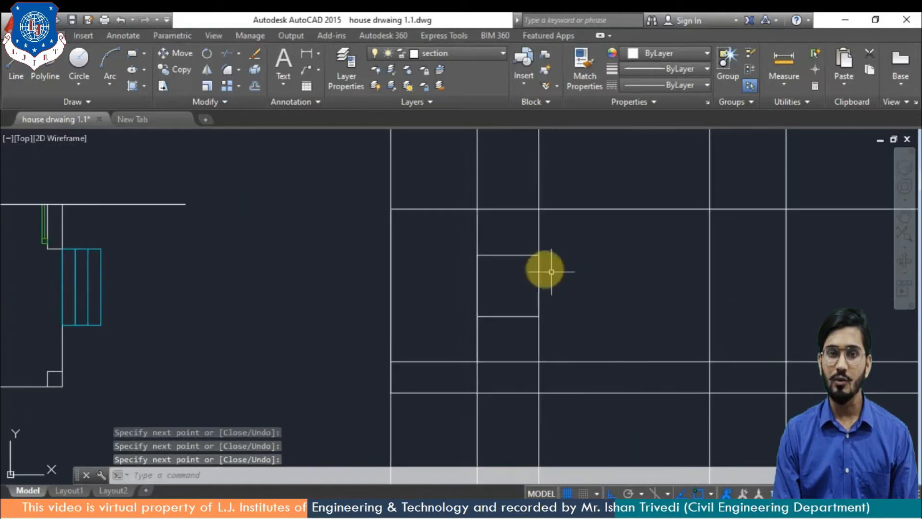
middle_drag(570, 260, 604, 264)
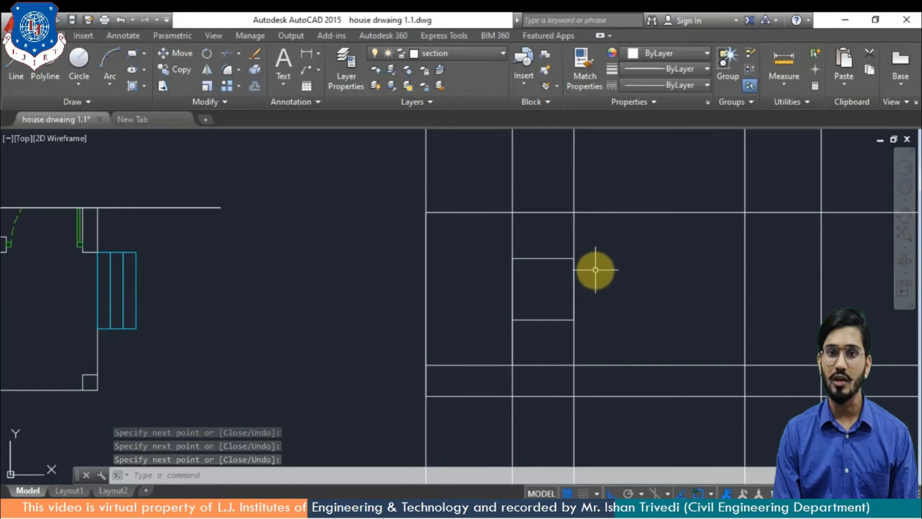
scroll(595, 267, up, 2)
click(577, 214)
click(439, 216)
key(Delete)
click(463, 381)
key(Delete)
Offset all four sides of the window outline inward by 0.05 to form the frame.
text(OFF)
key(Return)
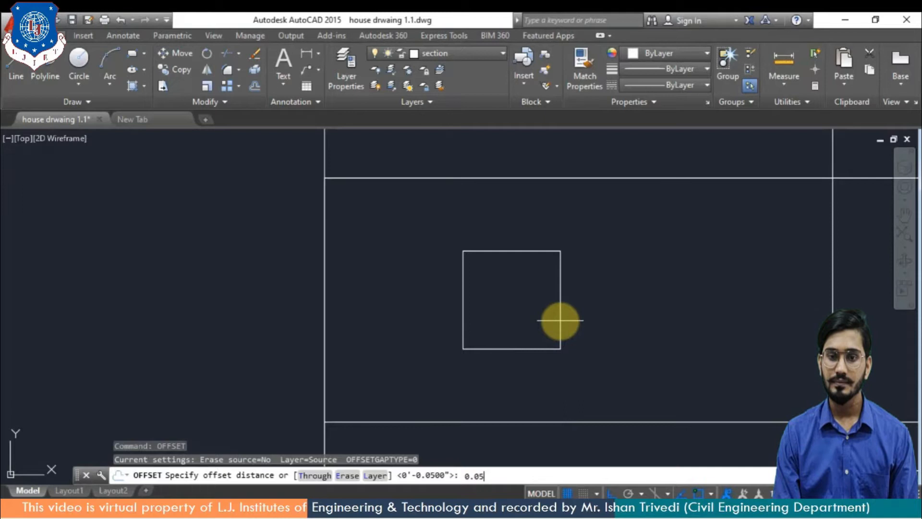
key(Return)
click(524, 252)
click(470, 297)
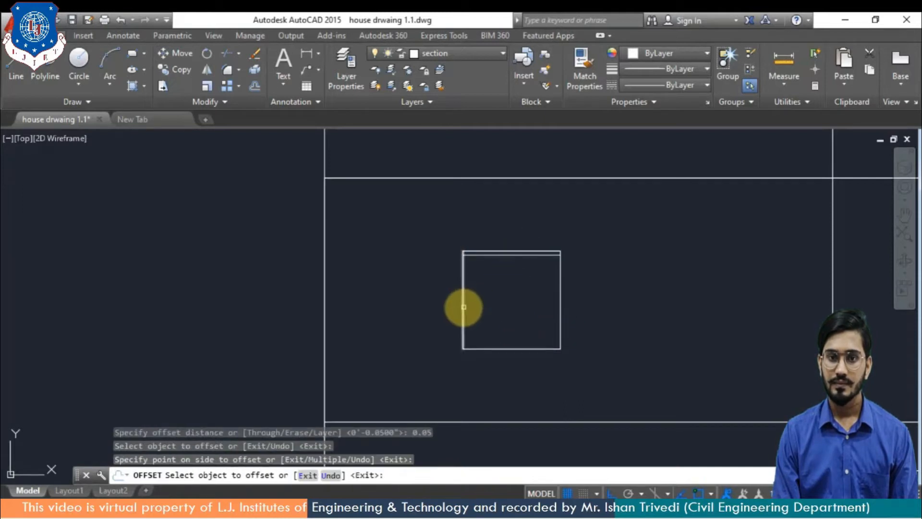
click(463, 306)
click(495, 336)
click(499, 349)
click(515, 321)
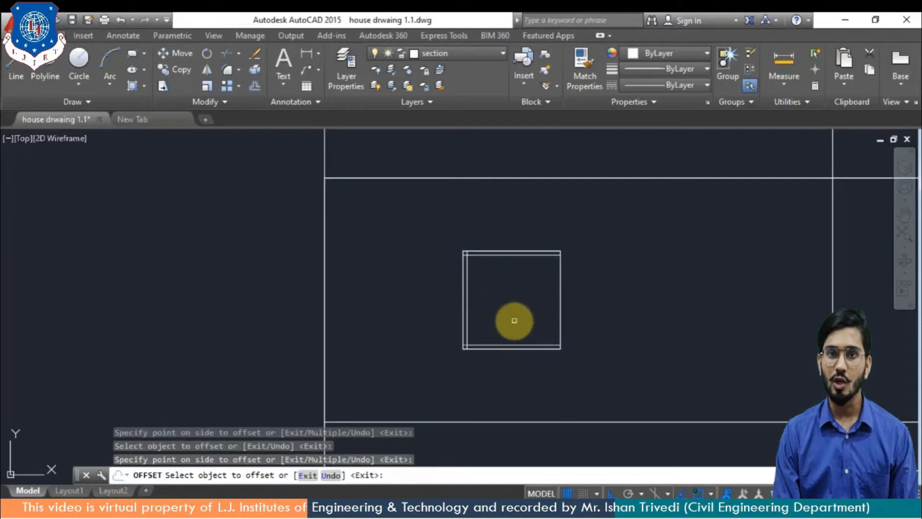
click(561, 316)
click(525, 319)
key(Escape)
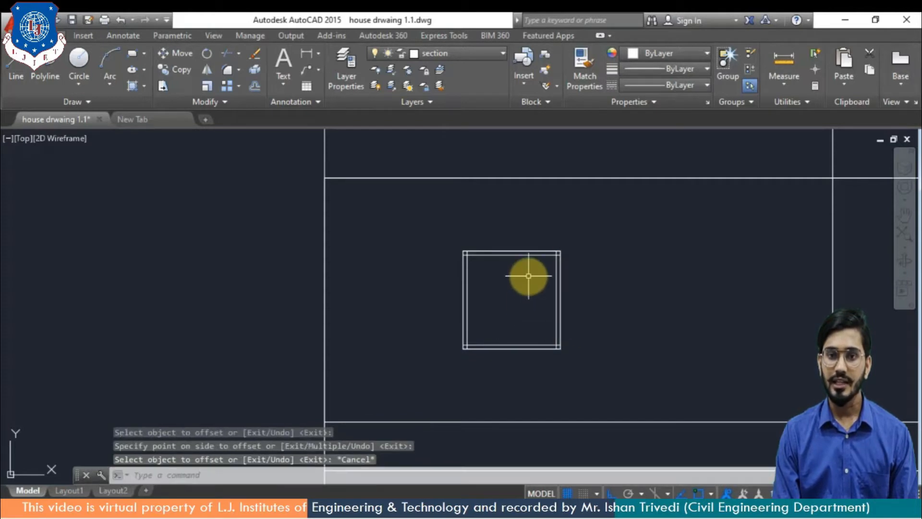
Trim the overlapping ends of the inner frame lines at the window's two upper corners.
text(tr)
key(Return)
scroll(528, 271, up, 4)
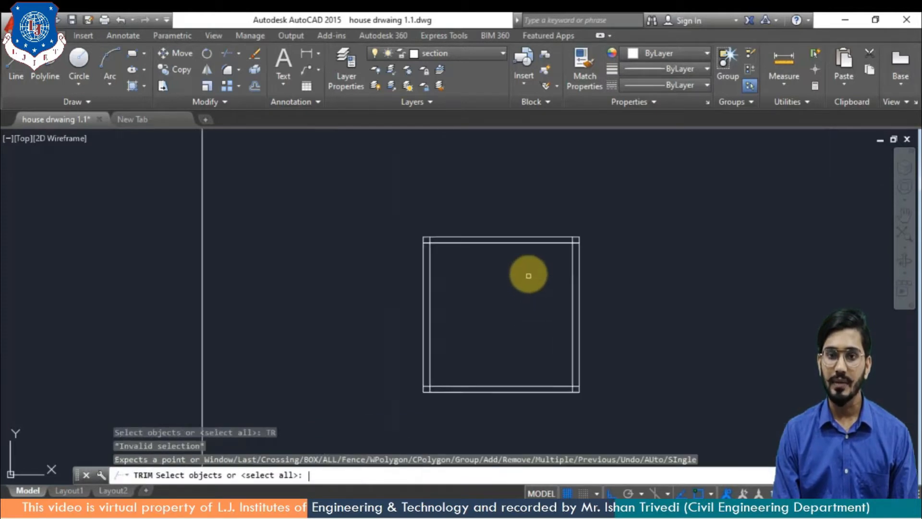
scroll(576, 220, up, 4)
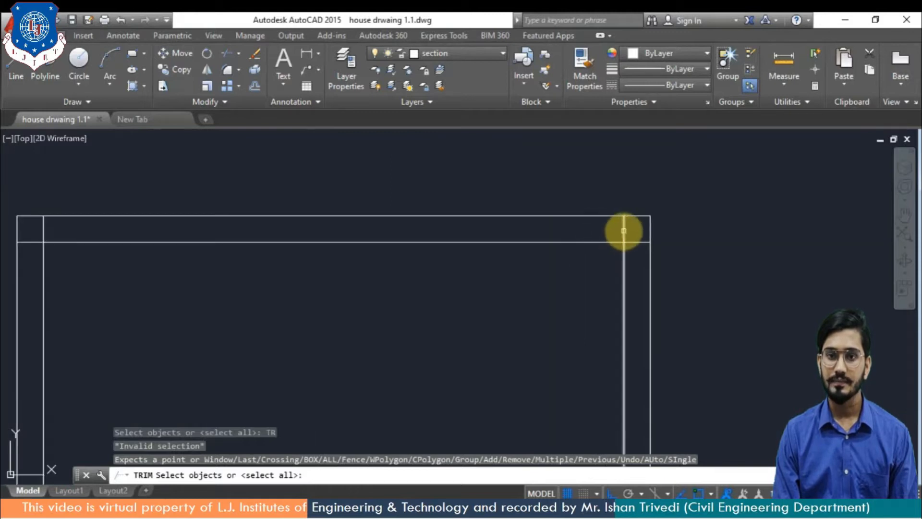
key(Return)
click(623, 230)
click(638, 242)
click(44, 230)
click(31, 242)
Trim the overlapping ends of the inner frame lines at the window's two lower corners.
scroll(266, 287, down, 4)
middle_drag(443, 300, 442, 190)
scroll(377, 378, up, 2)
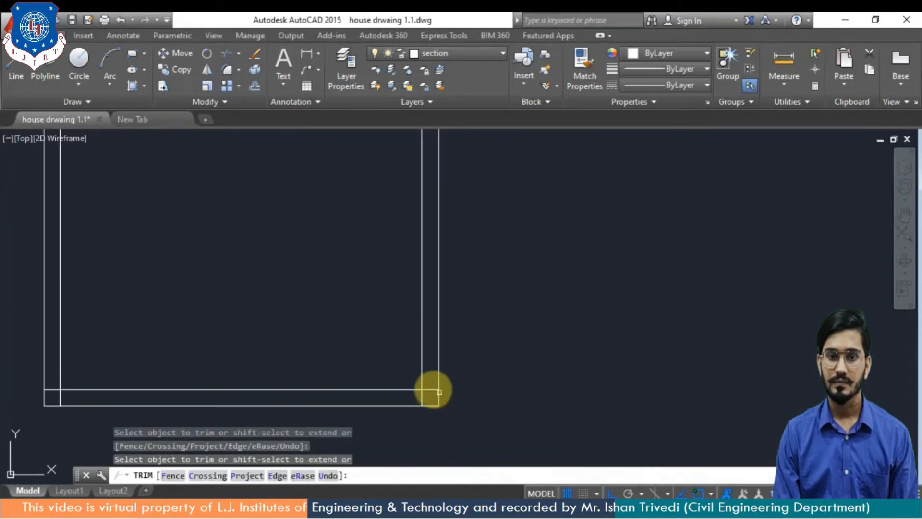
click(428, 387)
click(422, 398)
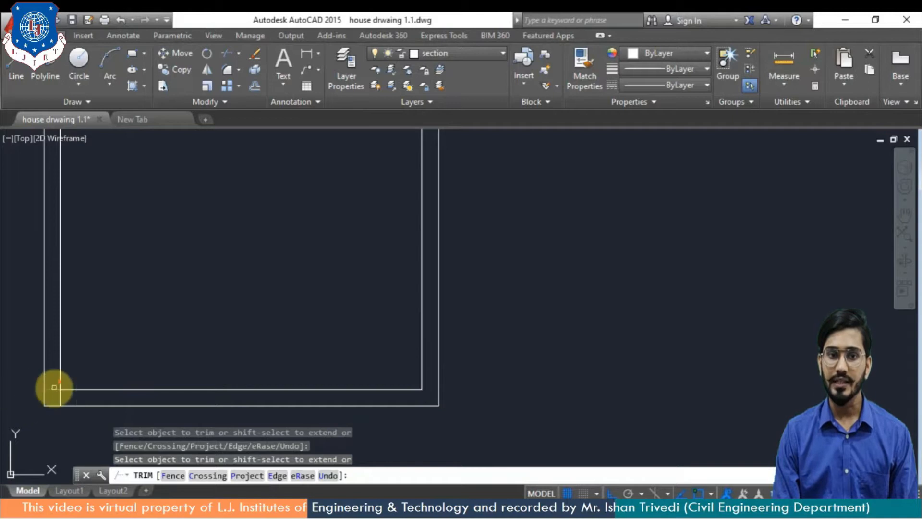
click(58, 397)
key(Return)
Draw a vertical centre line between the midpoints of the inner frame's lower and upper edges.
scroll(222, 391, down, 3)
middle_drag(263, 385, 445, 385)
text(l)
key(Return)
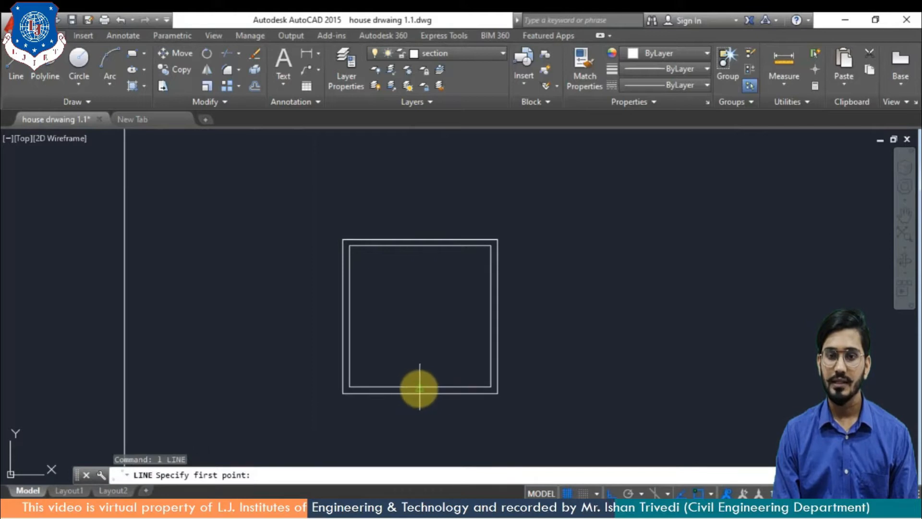
click(420, 387)
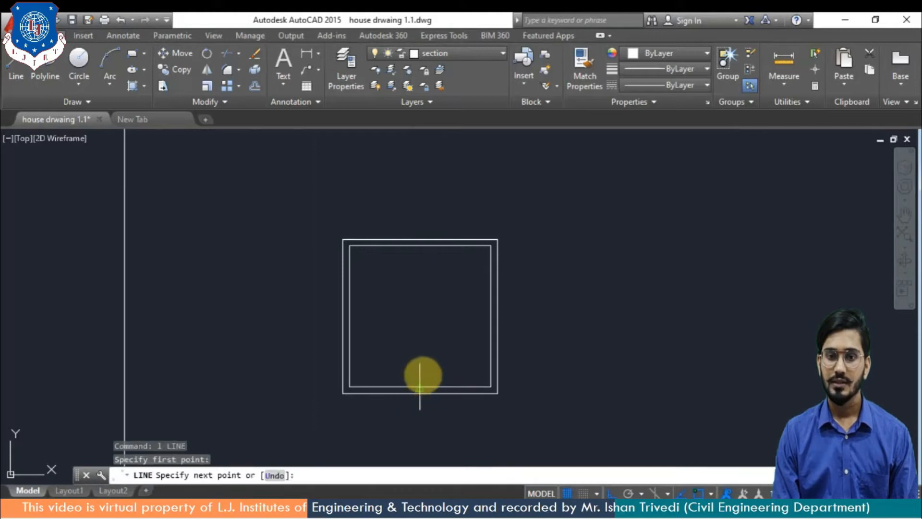
click(420, 246)
key(Return)
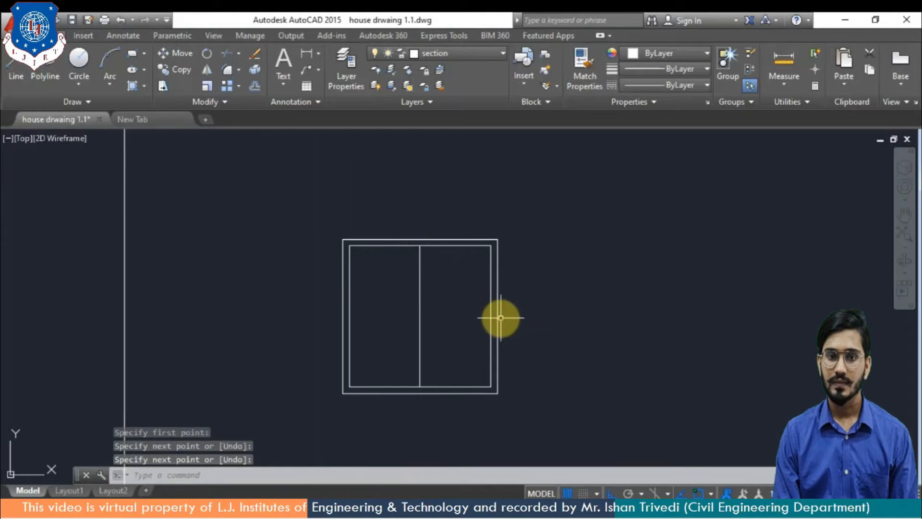
Project vertical construction lines through both ends of the front wall's left window sunshade in the full plan.
scroll(502, 319, down, 5)
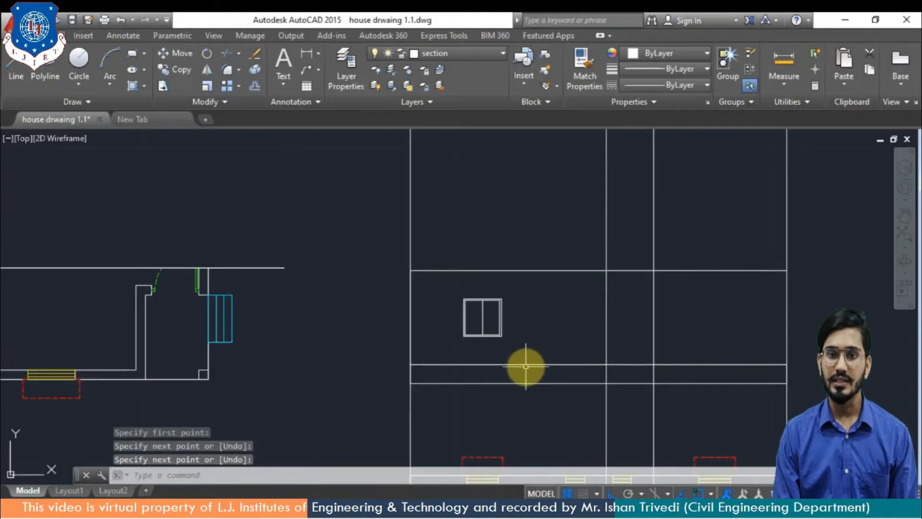
text(XL)
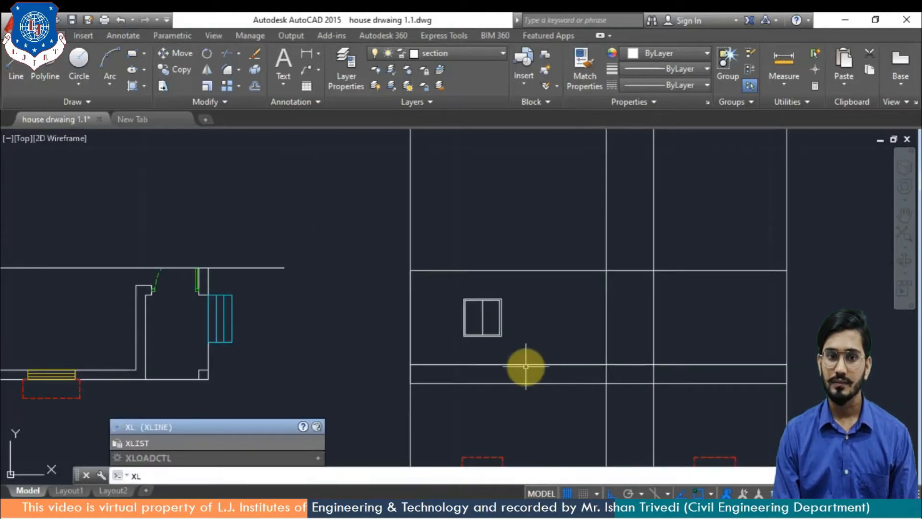
click(192, 426)
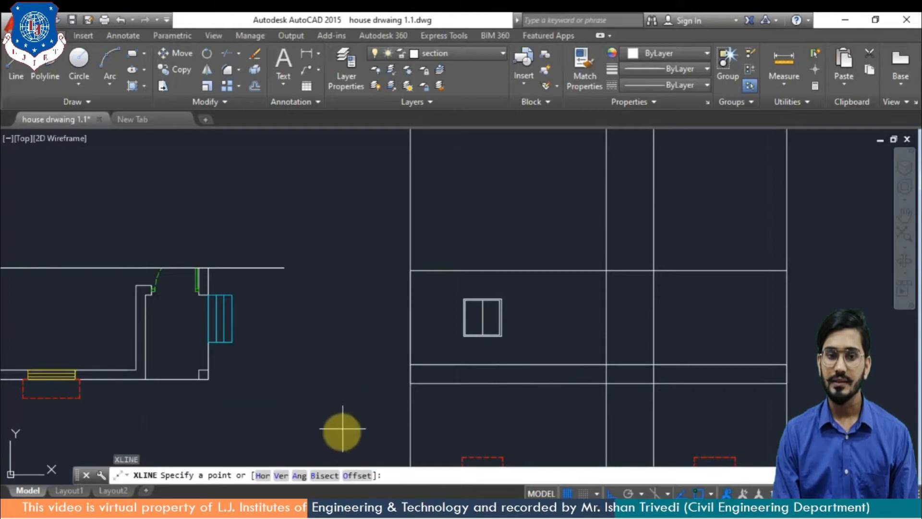
click(281, 475)
middle_drag(540, 380, 541, 297)
scroll(544, 329, down, 5)
middle_drag(541, 377, 567, 196)
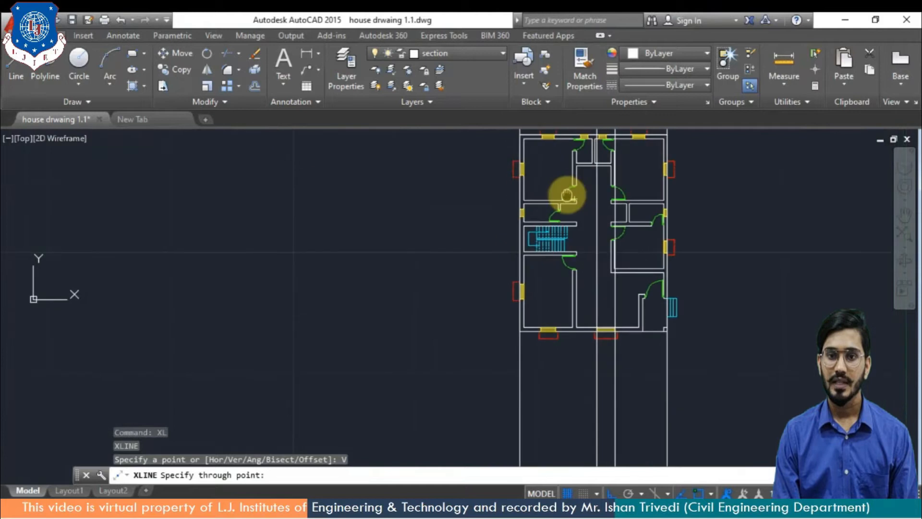
scroll(549, 358, up, 4)
click(524, 307)
click(570, 307)
key(Return)
scroll(555, 256, down, 2)
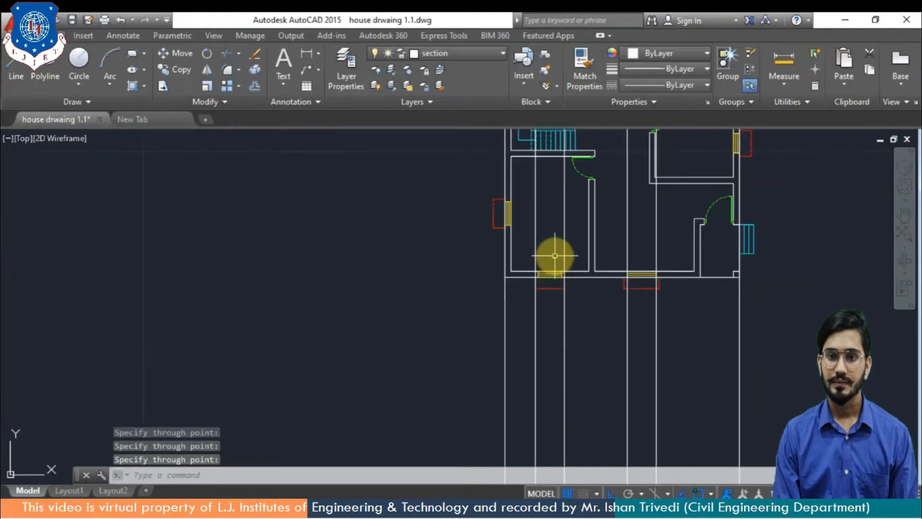
Draw the sunshade's left end 0.15 high from the elevation window's upper-left corner and its upper edge across to the right construction line.
scroll(555, 256, up, 5)
text(l)
key(Return)
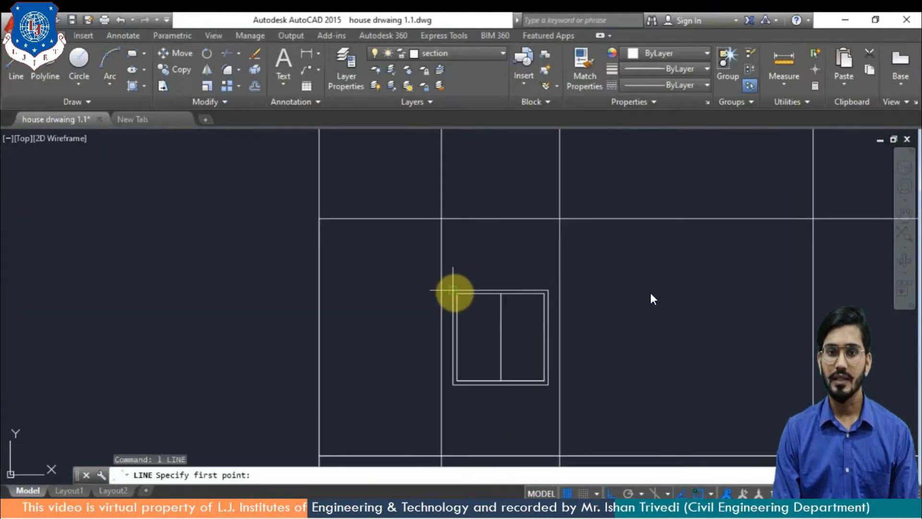
click(453, 291)
click(439, 282)
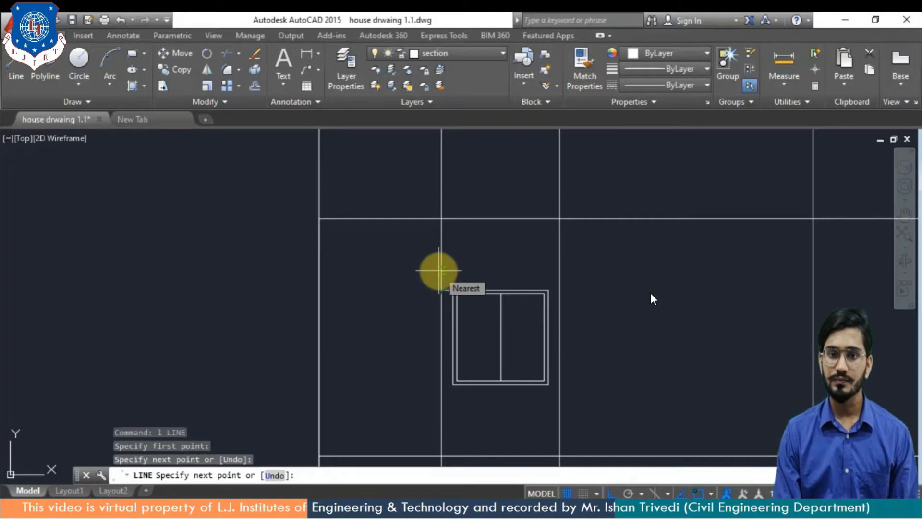
text(0.15)
key(Return)
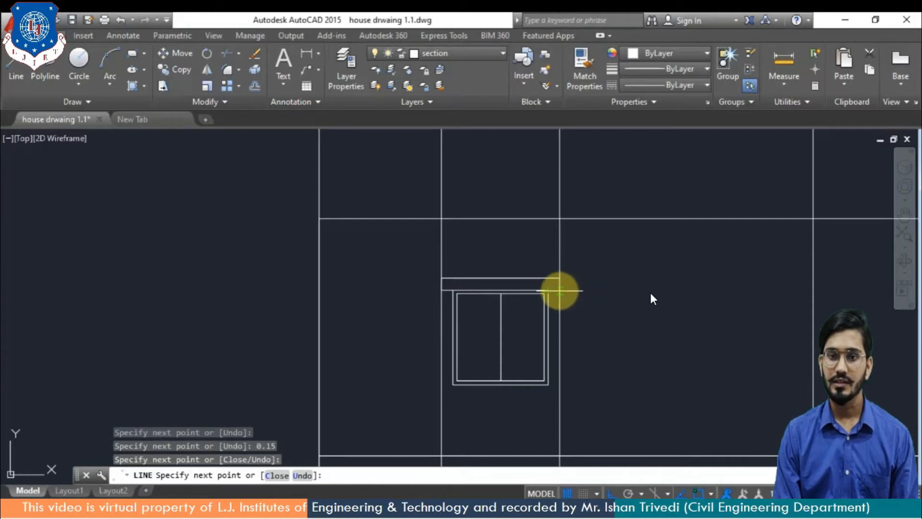
key(Return)
Close the sunshade outline from the window's upper-right corner out to the right construction line and up to the sunshade's upper edge.
key(Return)
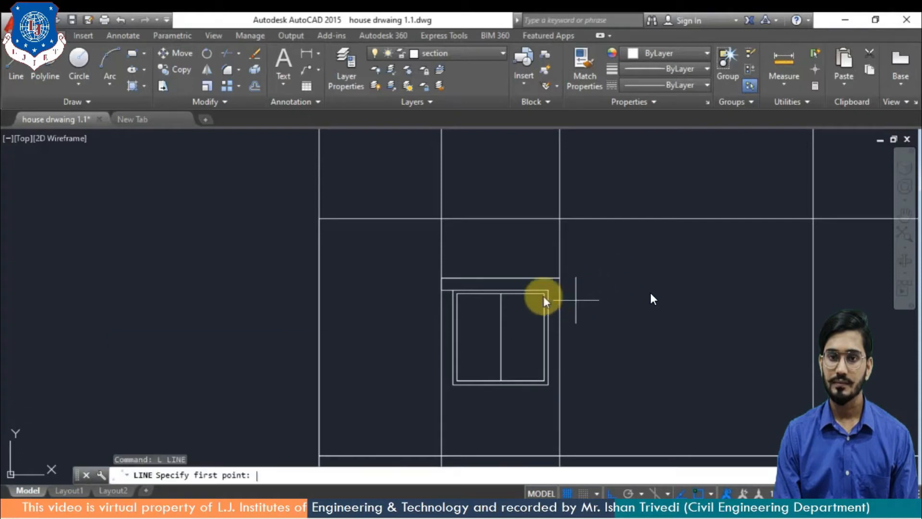
click(548, 289)
click(560, 290)
click(559, 278)
key(Return)
Erase the two vertical construction lines used to project the window's sunshade.
click(593, 256)
click(431, 258)
key(Delete)
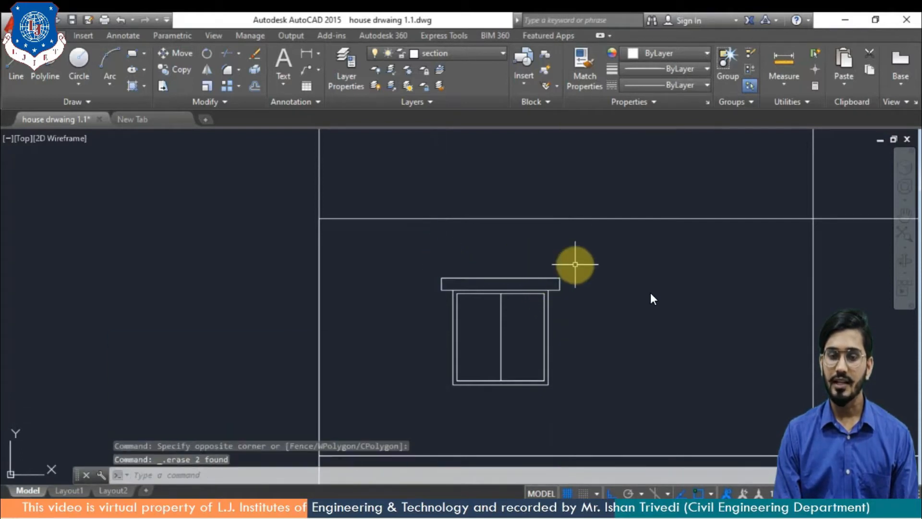
Examine the completed front elevation above the plan, including the windows, sunshades, door, entrance steps and upper storey.
scroll(575, 264, down, 5)
mouse_move(579, 298)
middle_down()
mouse_move(507, 288)
mouse_move(711, 251)
middle_up()
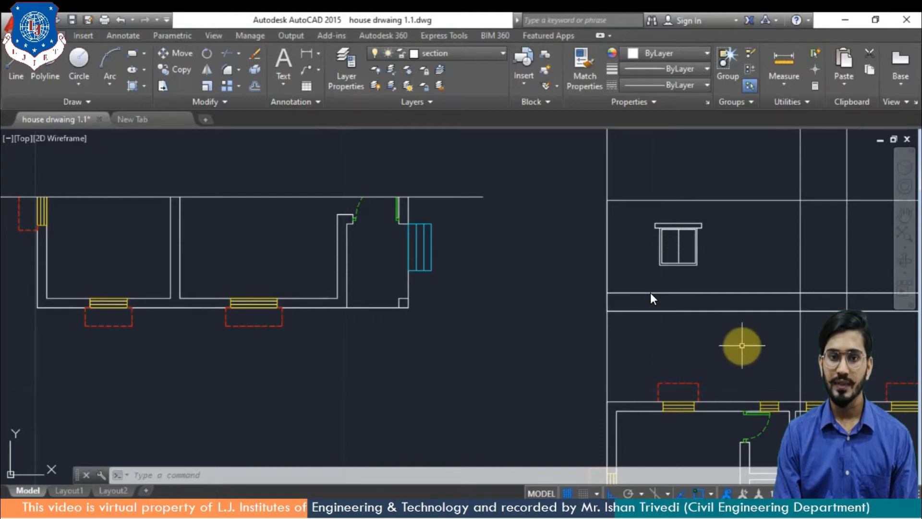
mouse_move(778, 314)
middle_down()
mouse_move(679, 321)
mouse_move(601, 304)
mouse_move(572, 311)
mouse_move(804, 287)
mouse_move(725, 305)
middle_up()
scroll(527, 320, down, 2)
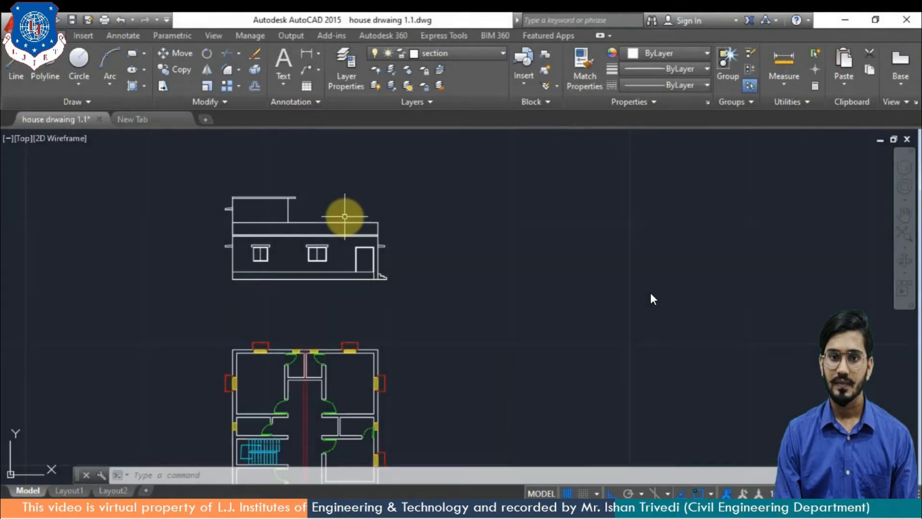
scroll(345, 216, up, 4)
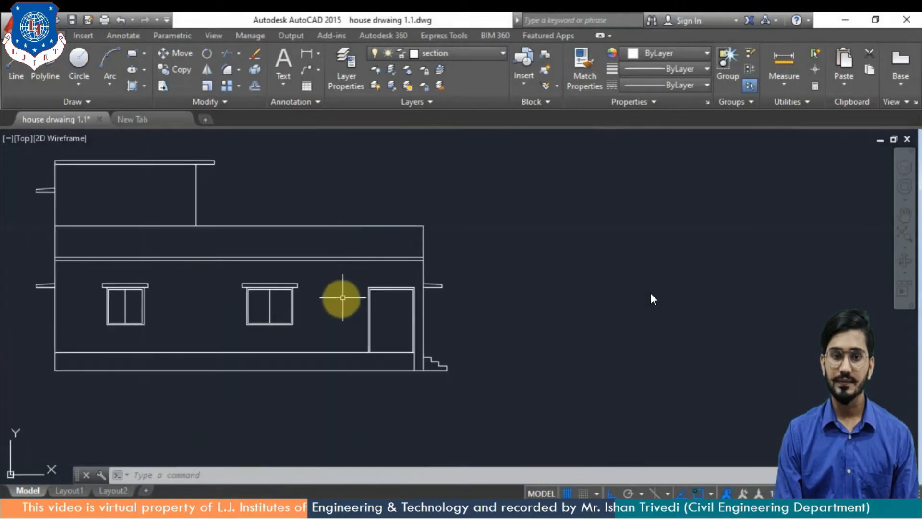
middle_drag(354, 304, 494, 306)
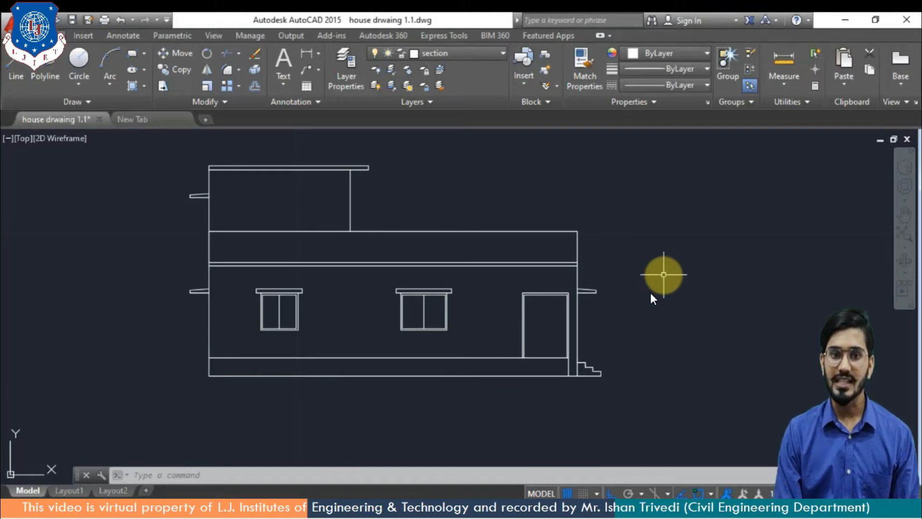
middle_drag(511, 333, 525, 378)
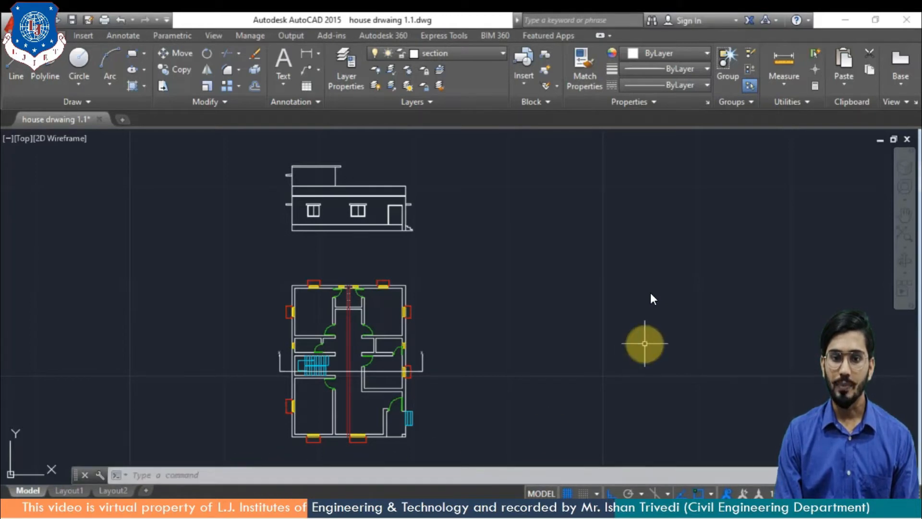
Copy the full floor plan with its X-X section line horizontally to the empty area on its right.
text(co)
key(Return)
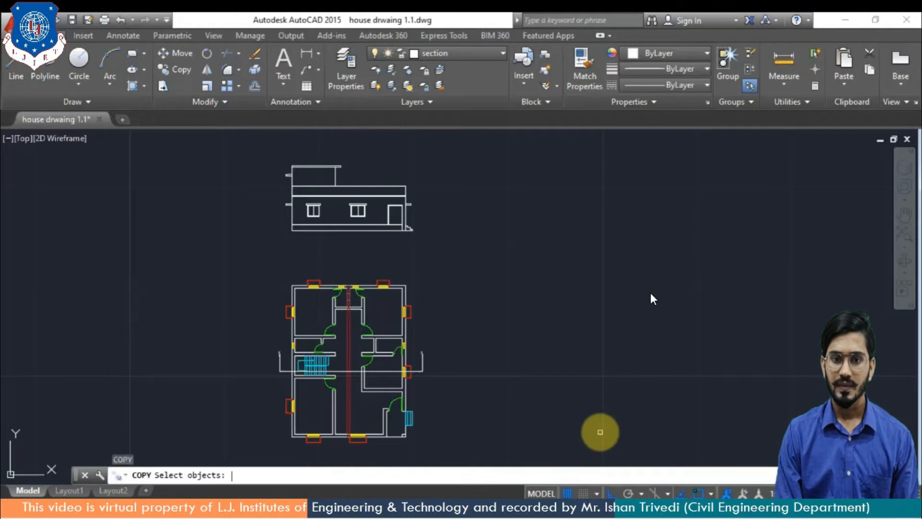
click(265, 276)
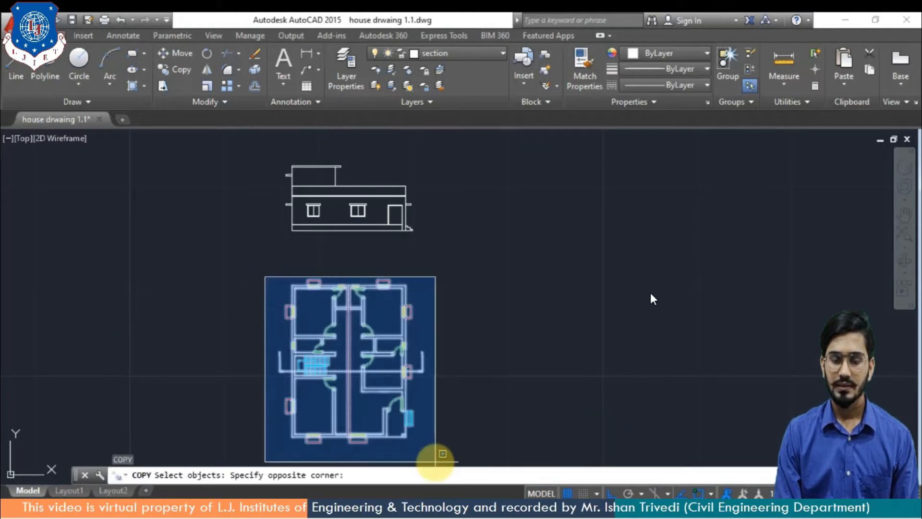
click(443, 453)
click(258, 265)
click(443, 312)
key(Return)
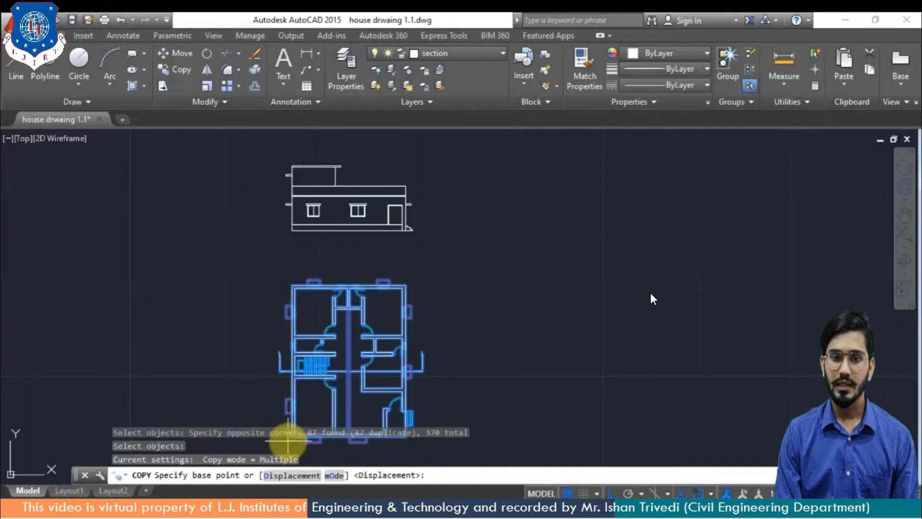
click(292, 437)
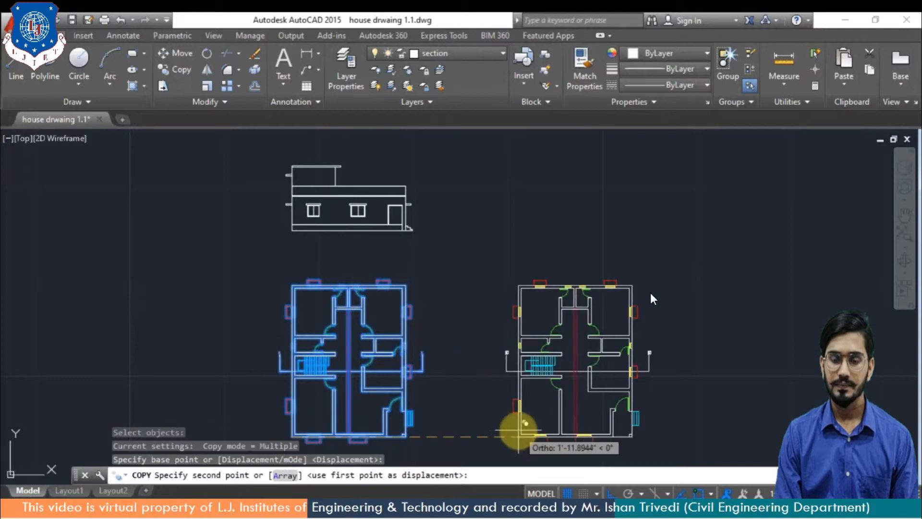
click(500, 435)
scroll(639, 332, up, 5)
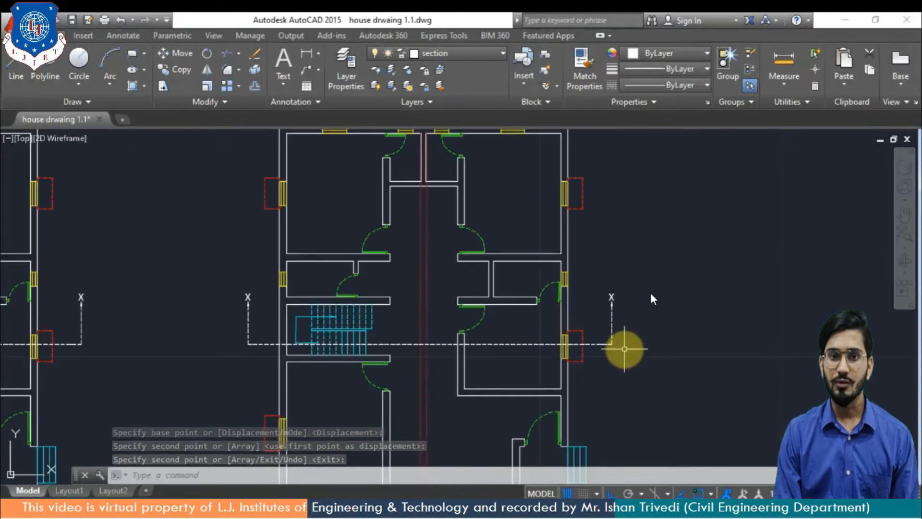
scroll(628, 364, down, 3)
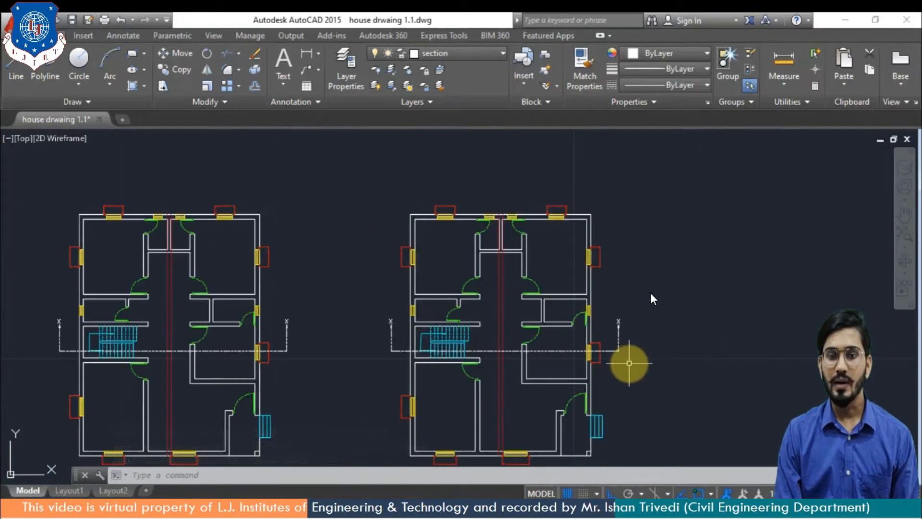
Draw two horizontal cut lines across the plan copy, one below and one above the staircase and X-X section line.
text(l)
key(Return)
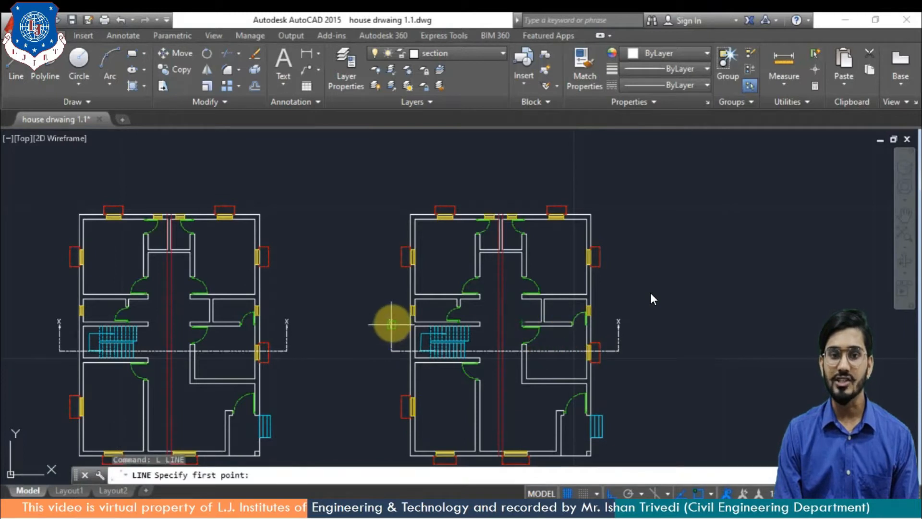
scroll(404, 376, up, 2)
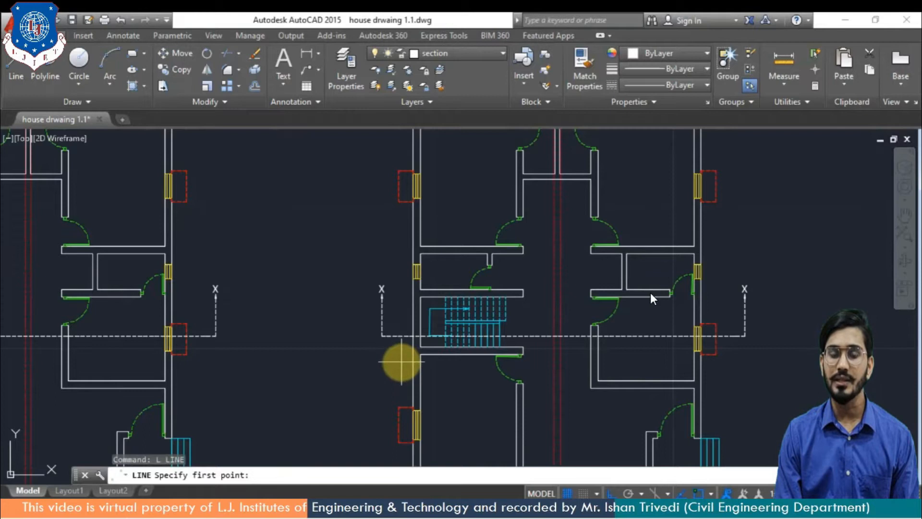
click(401, 361)
click(722, 372)
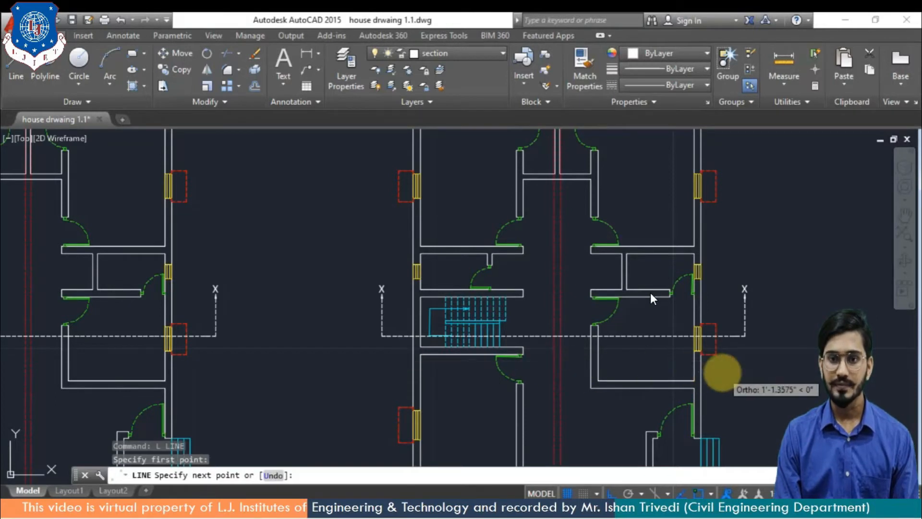
key(Return)
key(Return)
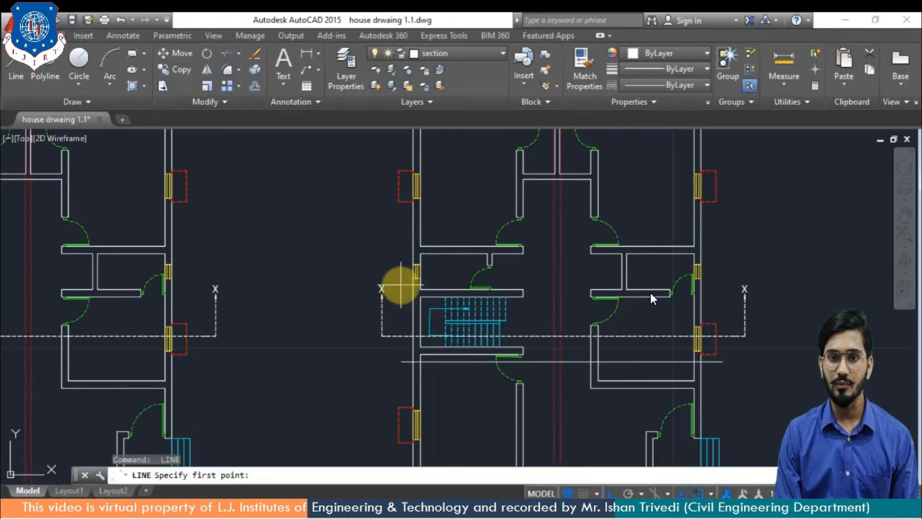
click(401, 286)
click(723, 275)
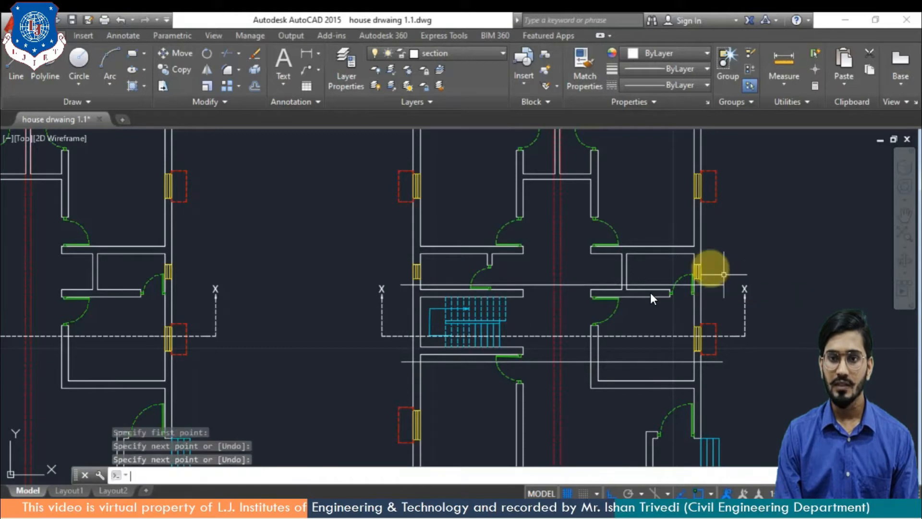
key(Return)
Trim the plan copy's walls and other lines crossing the two cut lines, just above the upper and just below the lower one.
text(tr)
key(Return)
key(Return)
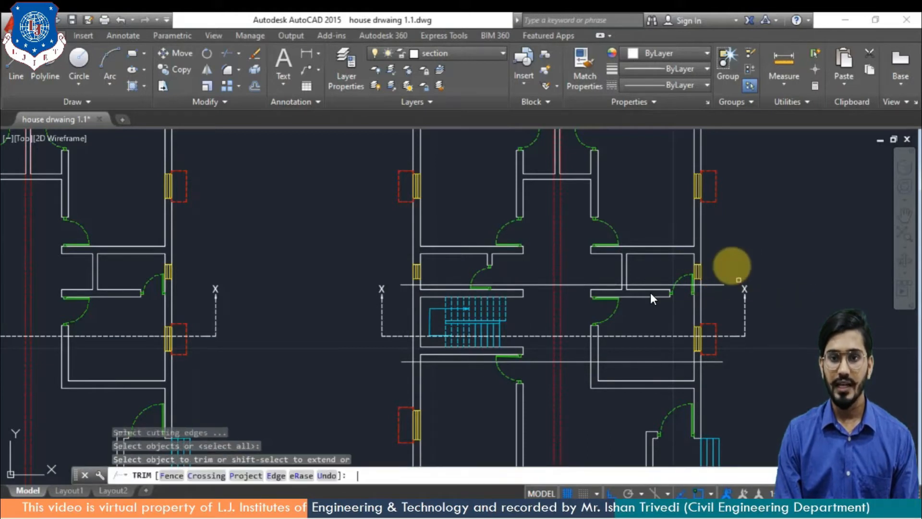
click(721, 240)
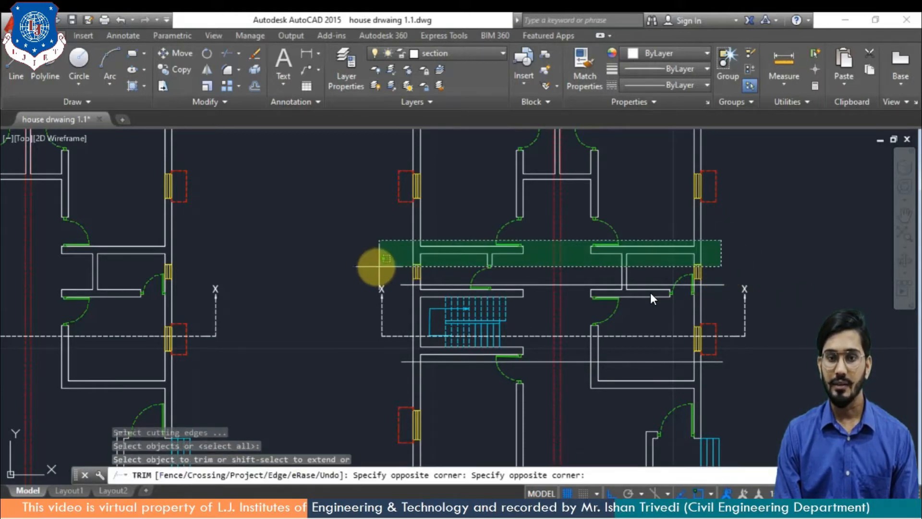
click(376, 266)
scroll(695, 350, up, 2)
click(700, 350)
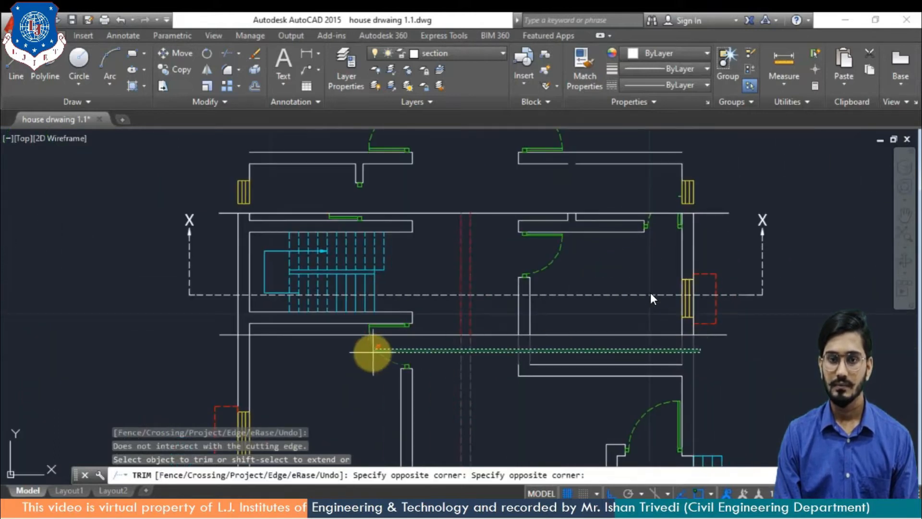
click(374, 352)
click(280, 357)
click(219, 356)
key(Return)
Erase the part of the plan copy below the lower cut line.
scroll(761, 391, down, 2)
middle_drag(749, 370, 729, 308)
click(726, 303)
click(399, 447)
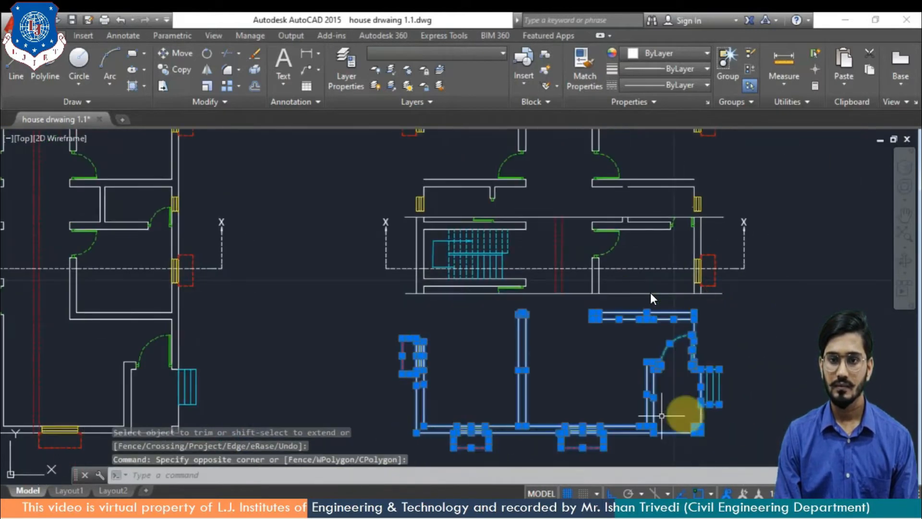
key(Delete)
Erase the part of the plan copy above the upper cut line.
middle_drag(673, 335, 692, 435)
click(748, 140)
click(354, 329)
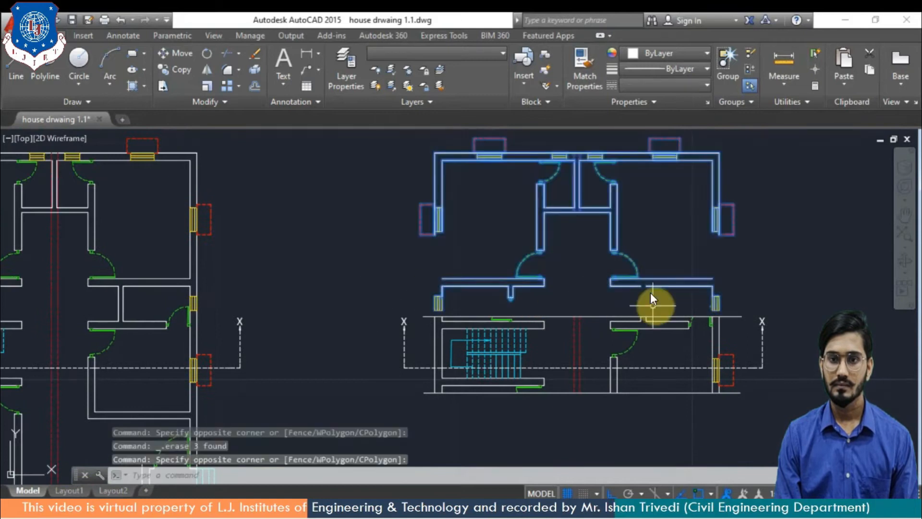
key(Delete)
Move the remaining staircase strip with its X-X section line straight up, about level with the full plan's upper wall.
scroll(587, 408, down, 4)
text(MO)
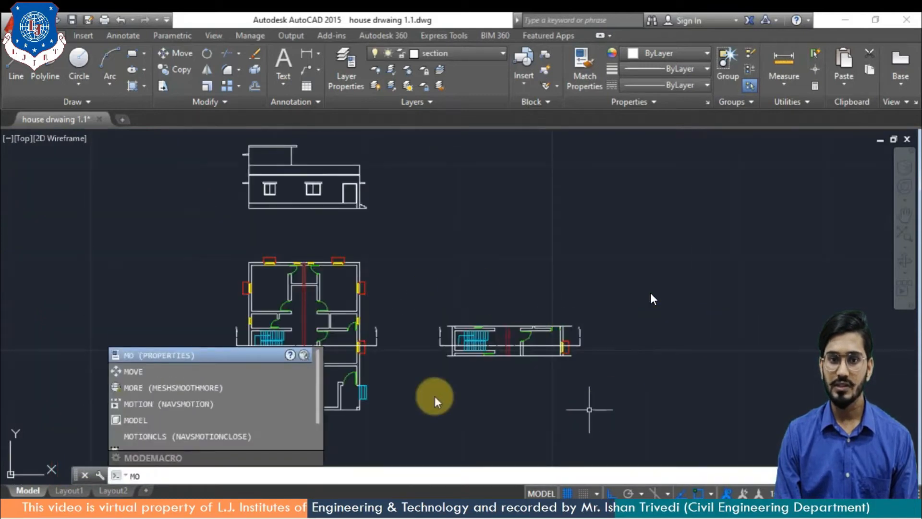
click(195, 371)
click(426, 311)
click(618, 380)
key(Return)
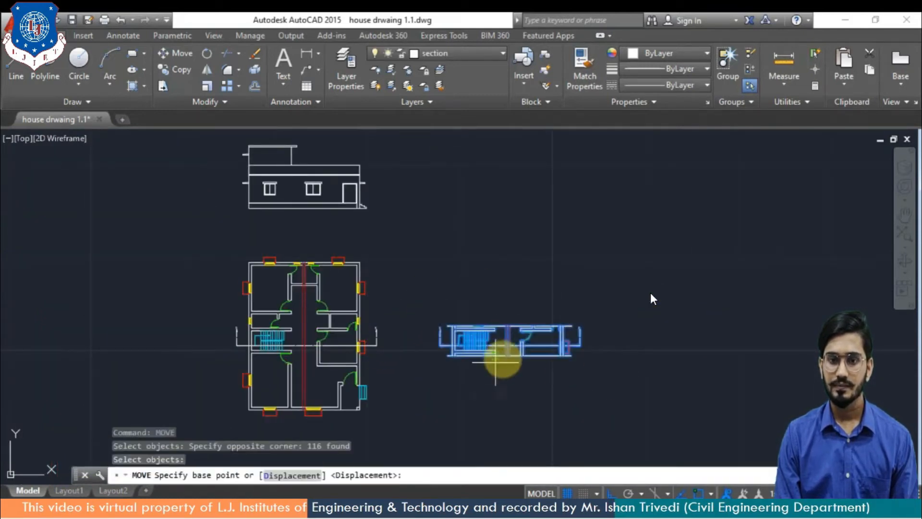
click(497, 361)
click(485, 264)
key(Return)
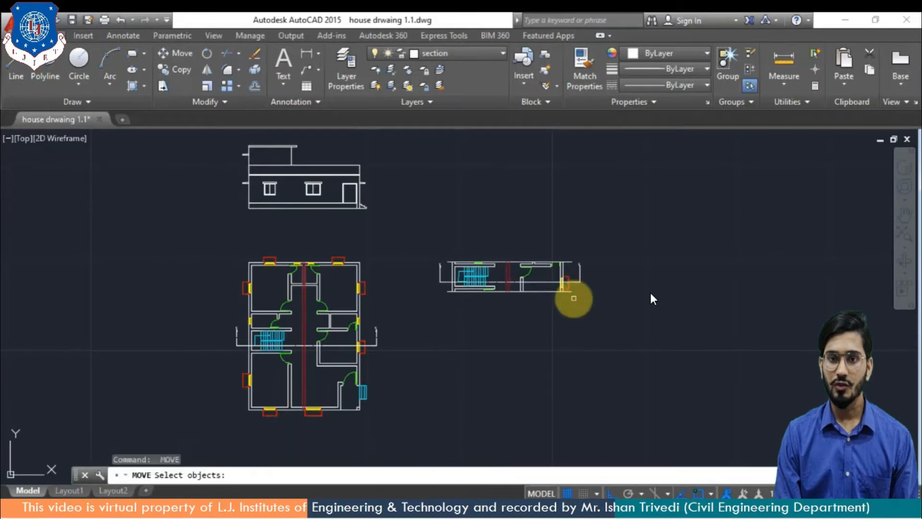
scroll(574, 321, down, 3)
scroll(576, 334, up, 5)
scroll(576, 334, up, 2)
mouse_move(576, 334)
middle_down()
mouse_move(725, 385)
mouse_move(716, 364)
middle_up()
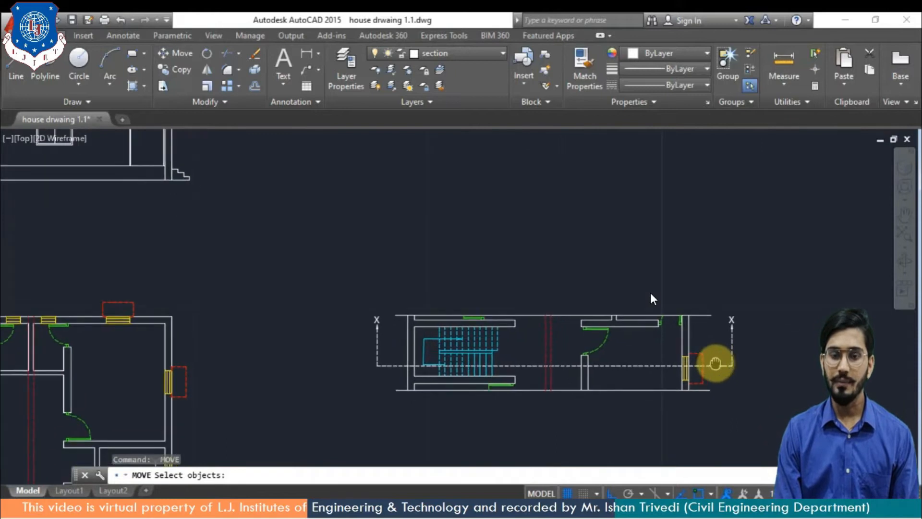
Draw vertical construction lines through the outer faces of the plan strip's two end walls.
scroll(505, 342, down, 2)
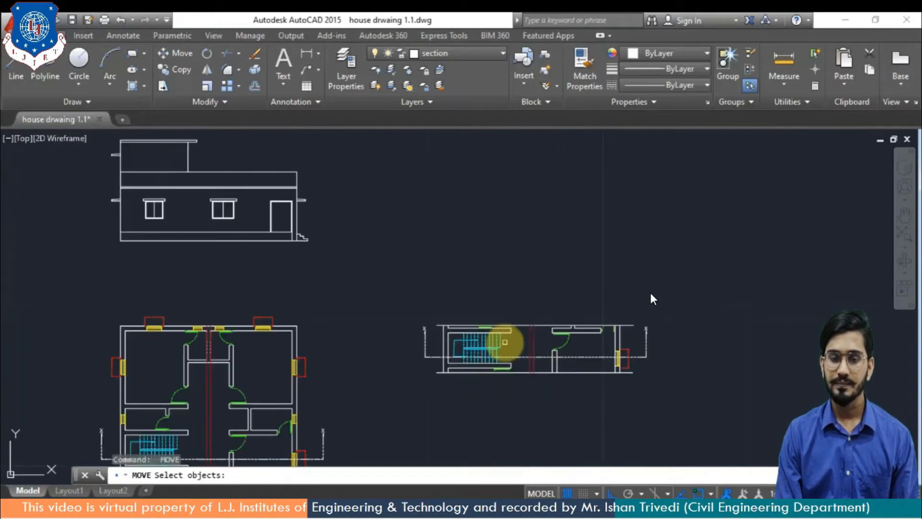
middle_drag(505, 342, 505, 362)
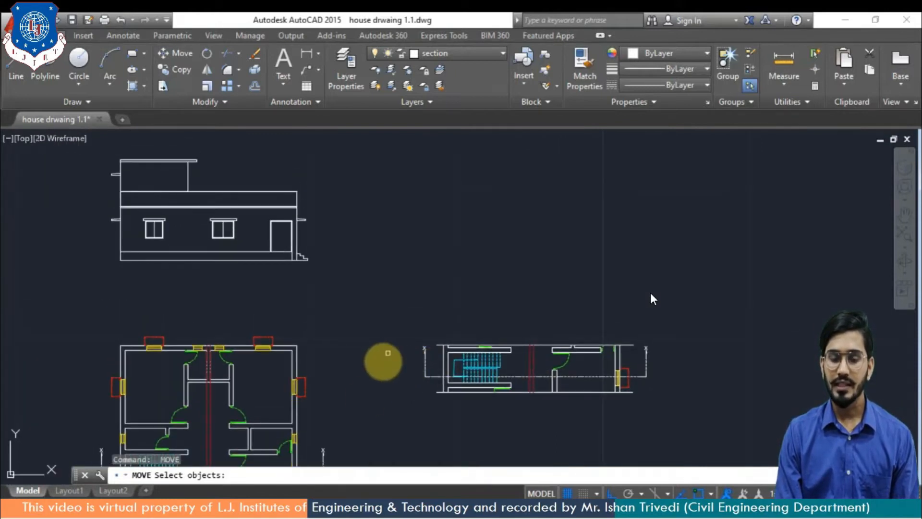
key(Escape)
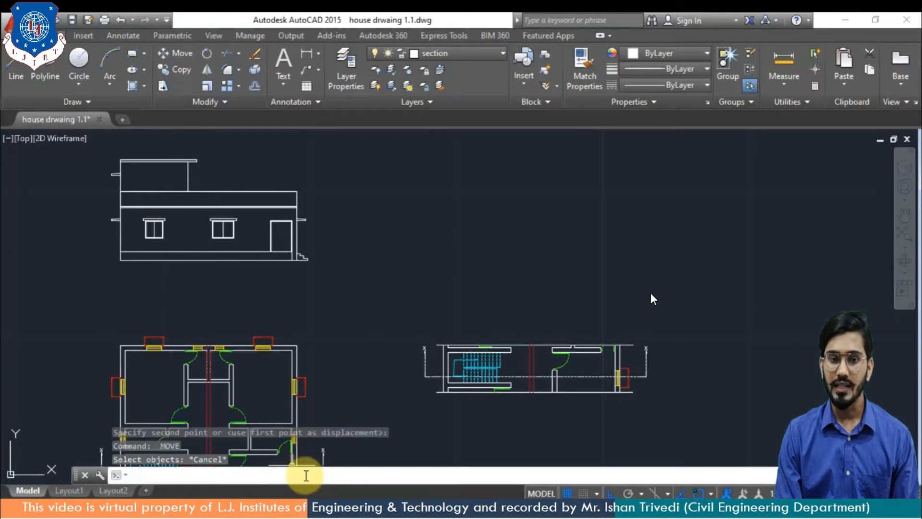
text(x)
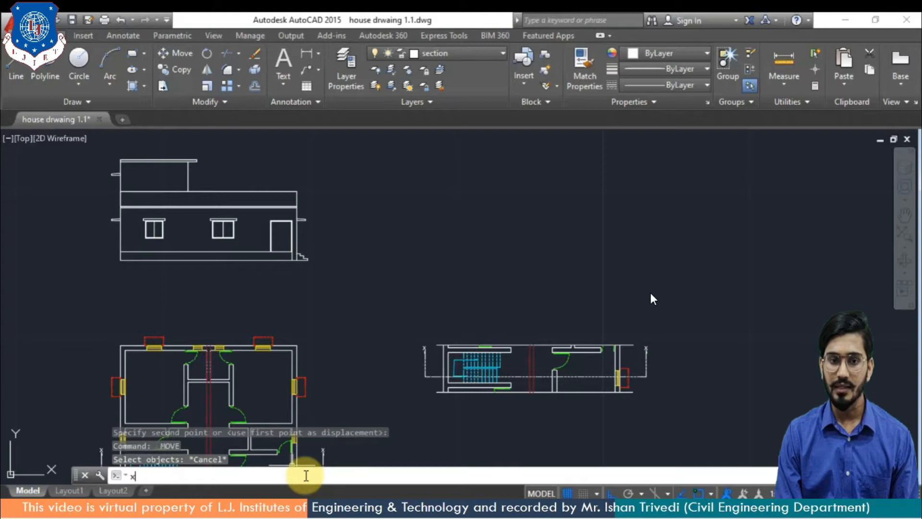
text(l)
key(Return)
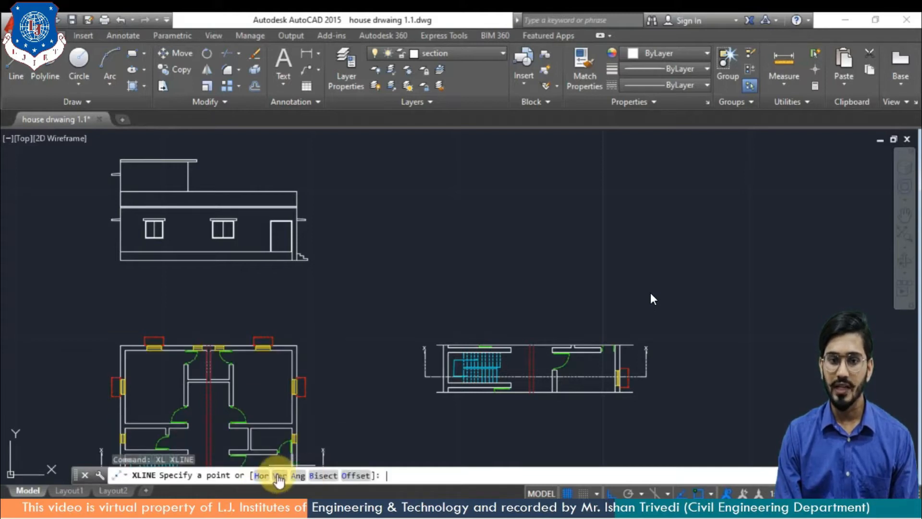
click(279, 475)
scroll(440, 322, up, 2)
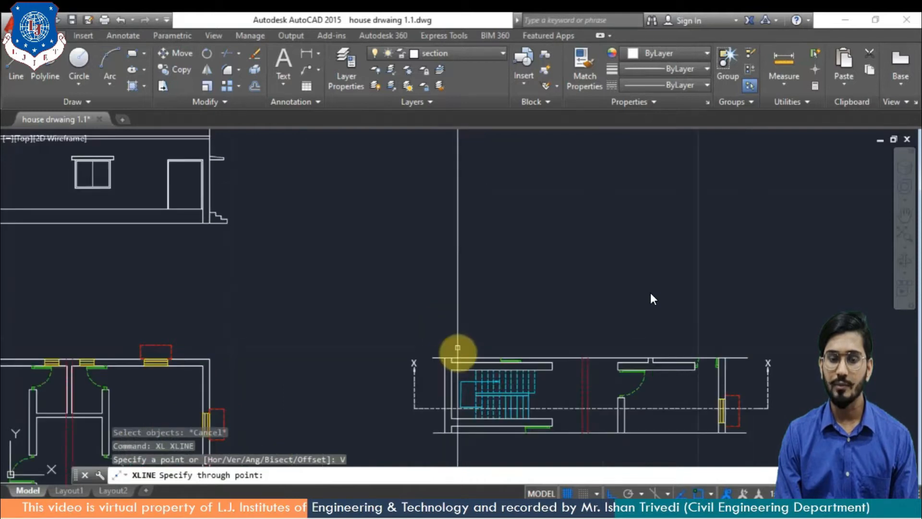
click(445, 358)
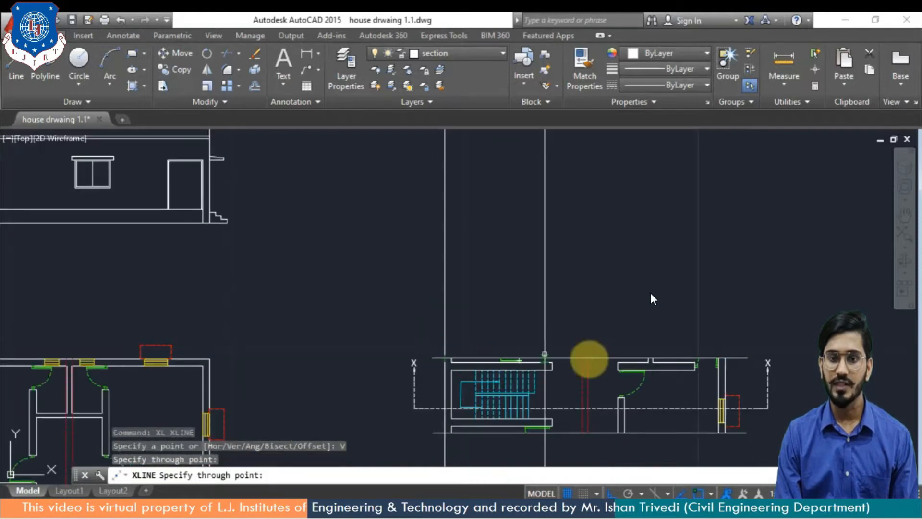
click(726, 358)
right_click(585, 330)
scroll(585, 331, down, 2)
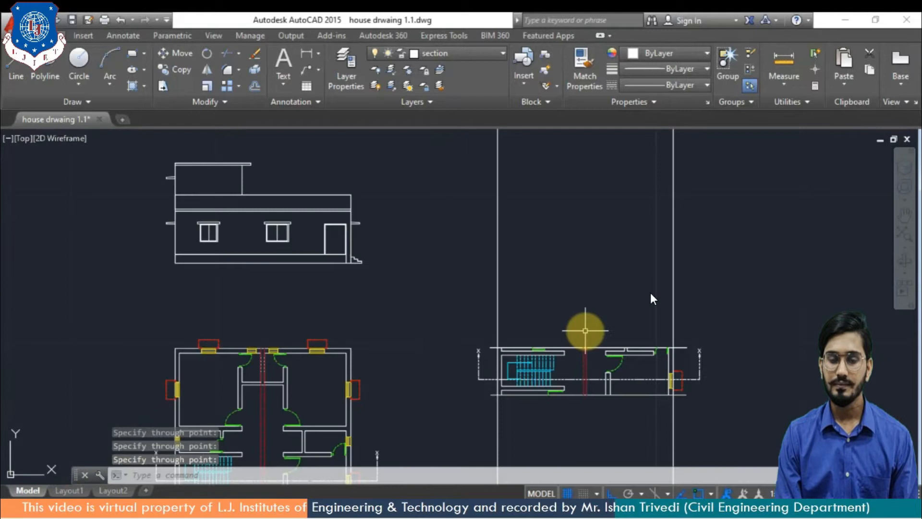
Draw horizontal construction lines through the front elevation's ground line and the top of its uppermost roof slab.
text(xl)
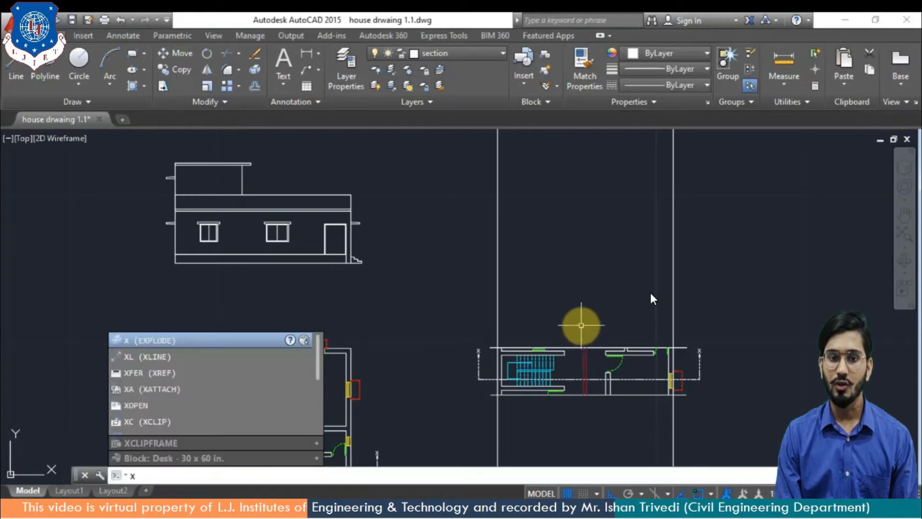
key(Return)
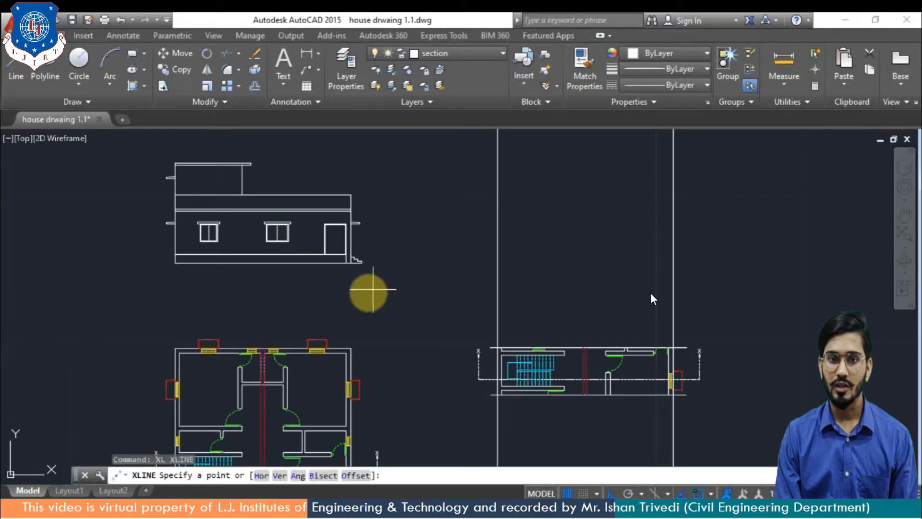
click(263, 476)
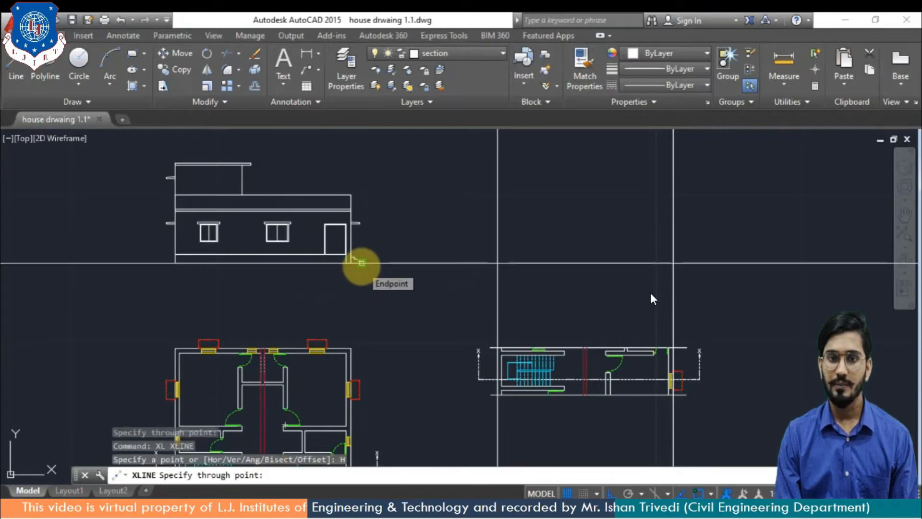
click(361, 263)
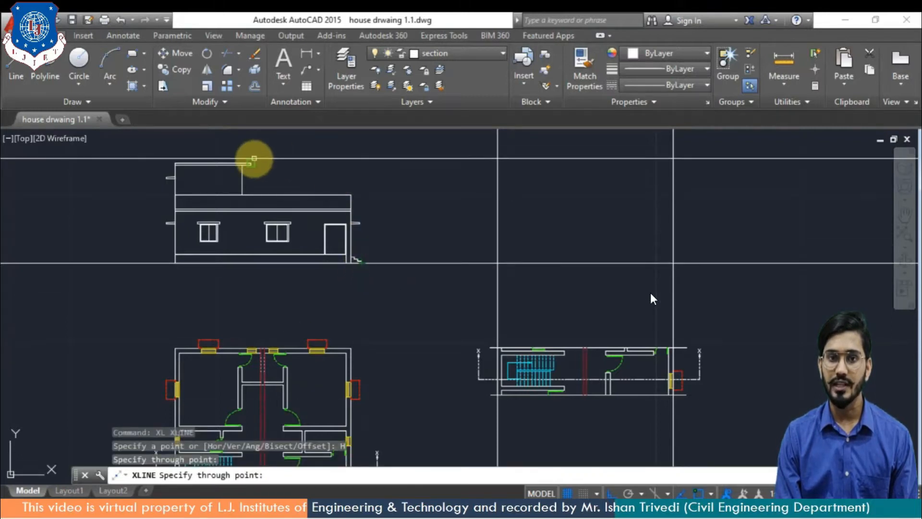
click(250, 164)
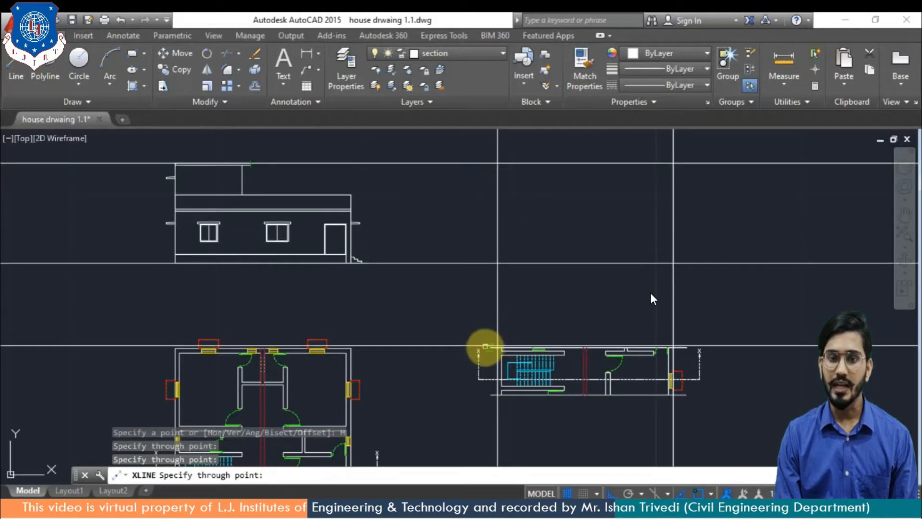
Add horizontal construction lines at the underside of the elevation's main roof slab and at its plinth level.
scroll(384, 241, up, 5)
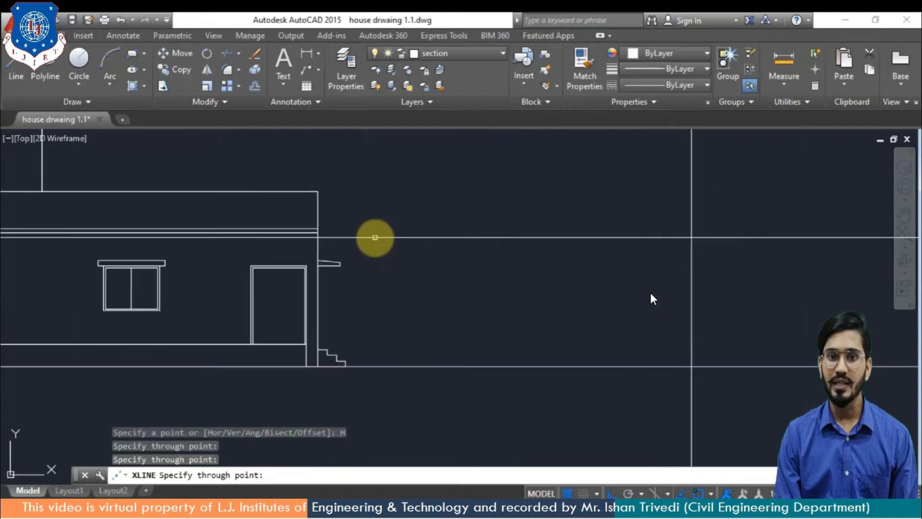
click(318, 233)
click(307, 344)
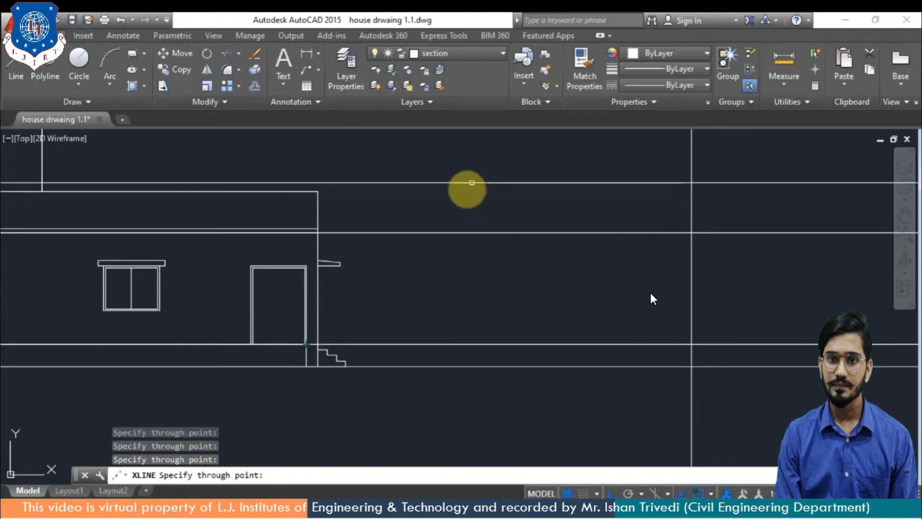
key(Return)
Draw vertical construction lines through the inner faces of the plan strip's two end walls.
scroll(514, 231, down, 4)
middle_drag(557, 246, 422, 260)
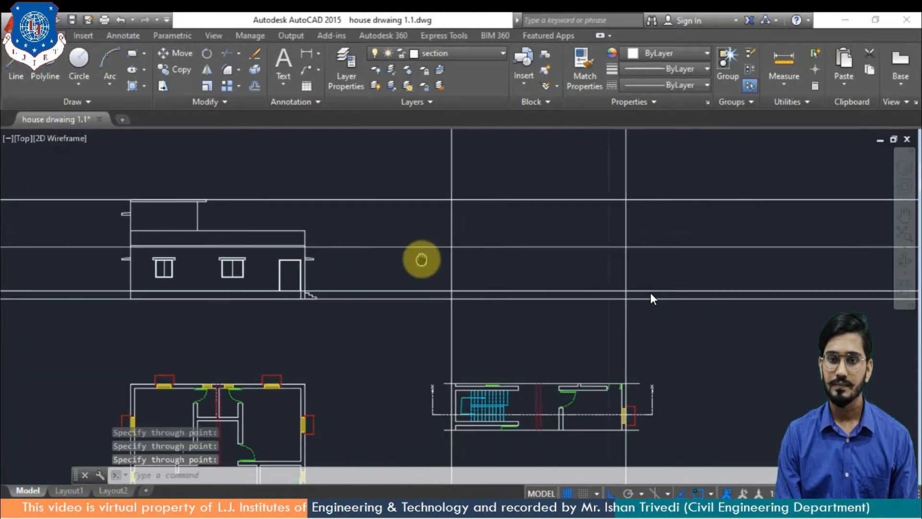
scroll(572, 237, up, 2)
middle_drag(457, 283, 523, 298)
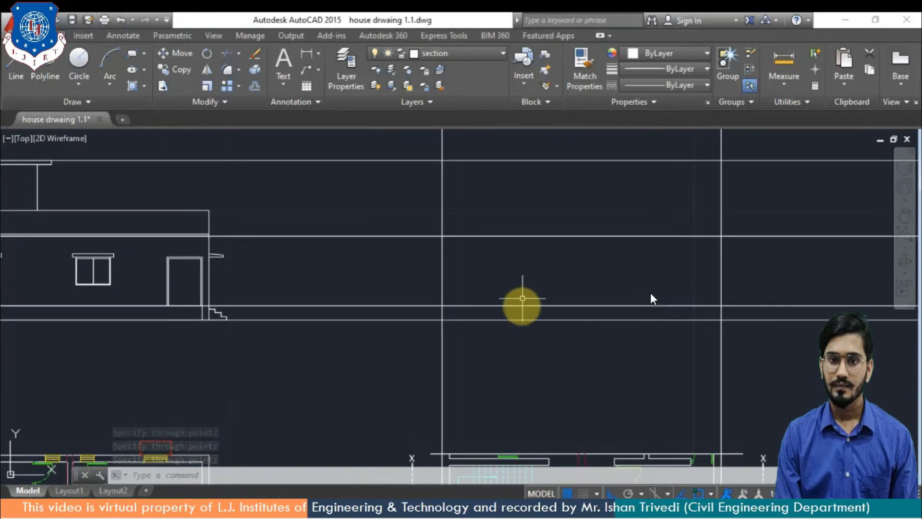
middle_drag(624, 352, 628, 302)
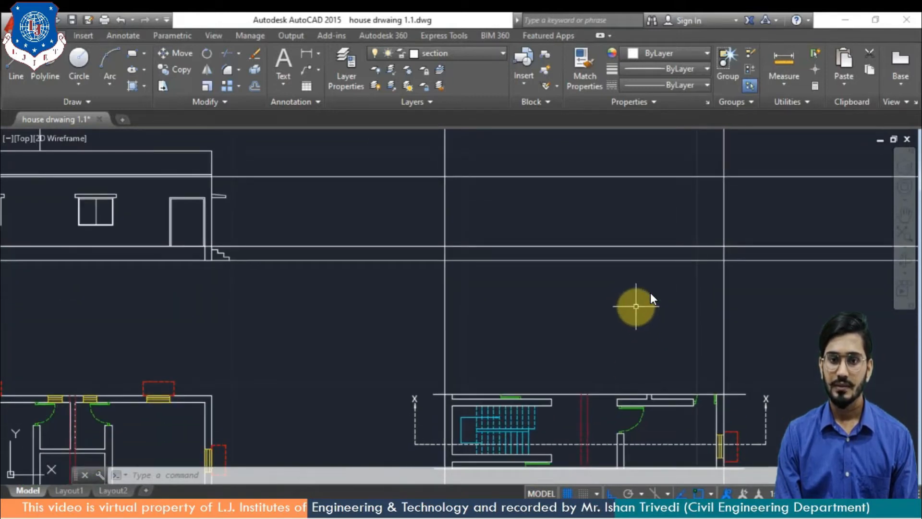
key(Return)
click(278, 477)
mouse_move(453, 411)
middle_down()
mouse_move(479, 303)
mouse_move(472, 248)
middle_up()
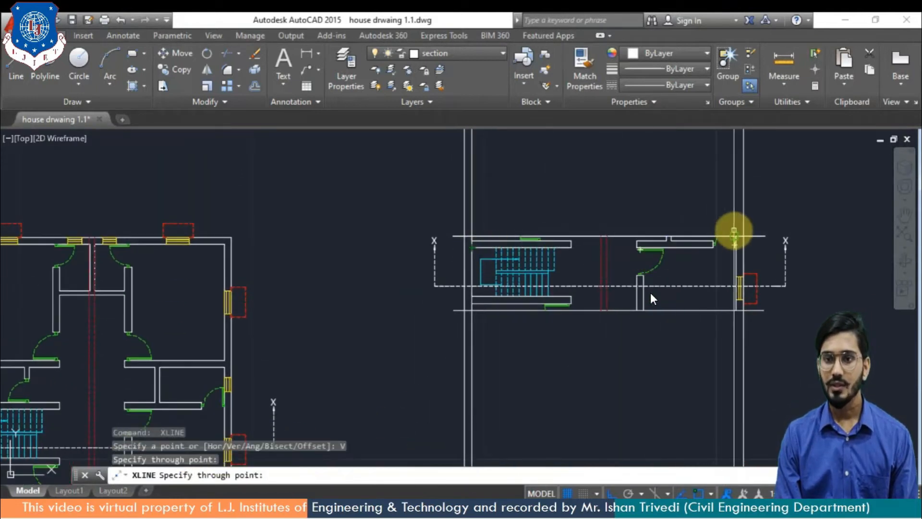
scroll(720, 317, up, 2)
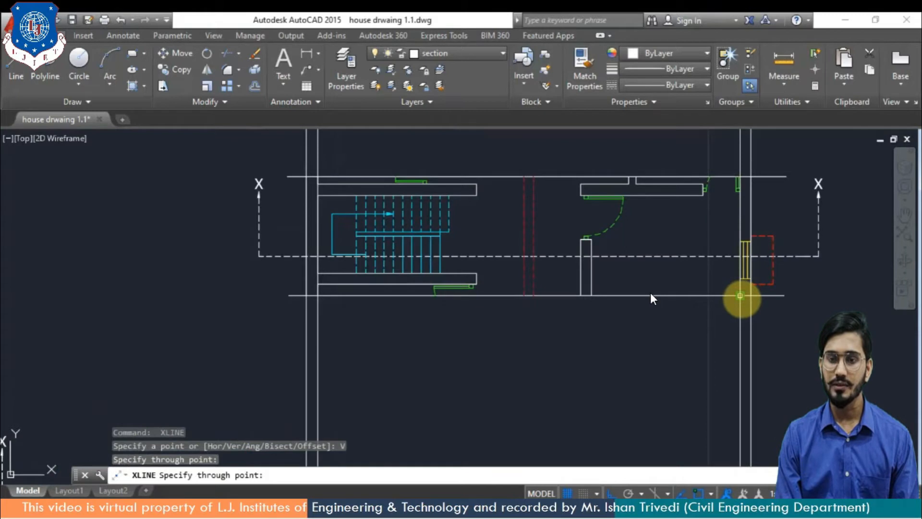
click(737, 310)
key(Return)
Draw a line along the ground construction line between the inner faces of the two outer walls.
scroll(487, 298, down, 2)
middle_drag(487, 297, 487, 424)
scroll(459, 278, up, 2)
scroll(485, 315, up, 1)
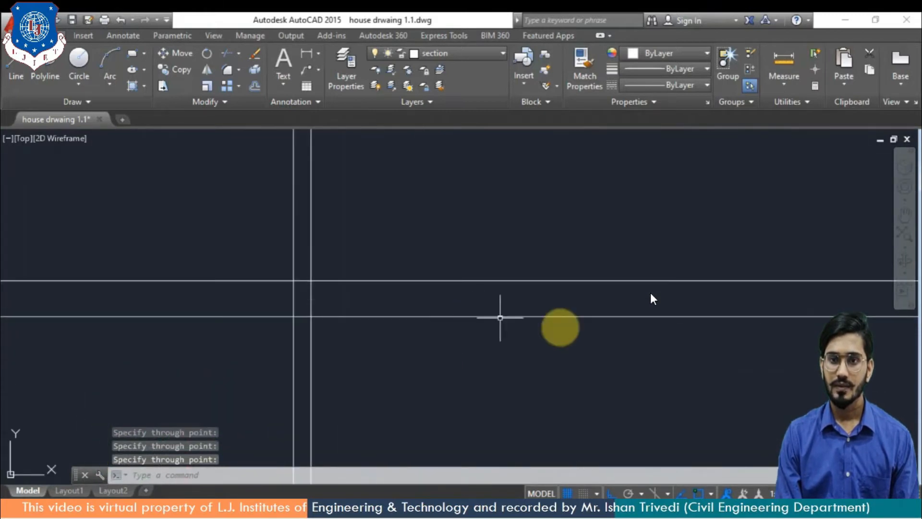
scroll(566, 349, down, 1)
text(l)
key(Return)
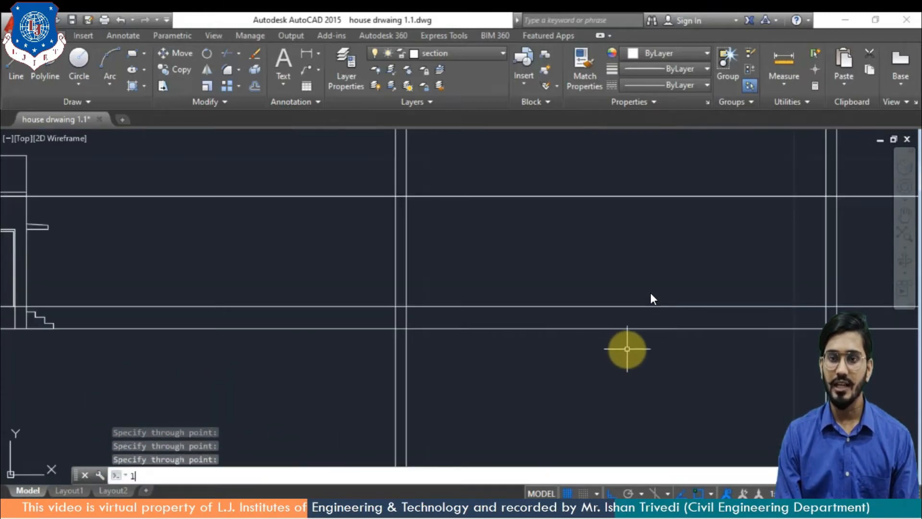
click(405, 330)
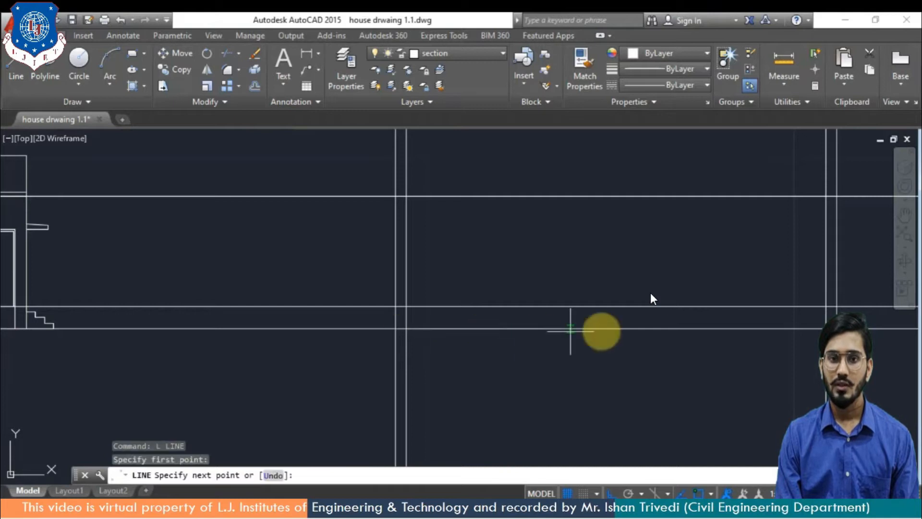
click(826, 329)
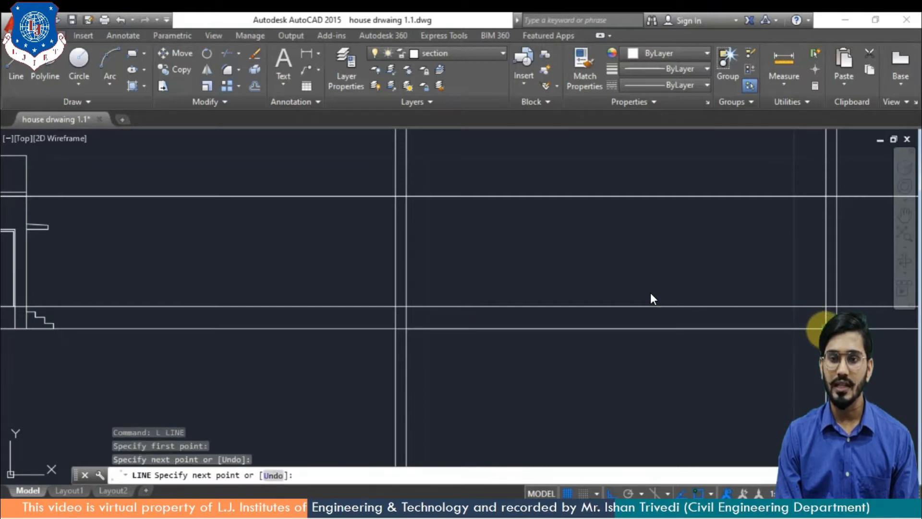
key(Return)
Offset the new ground line upward by 0.4 between the outer walls.
text(o)
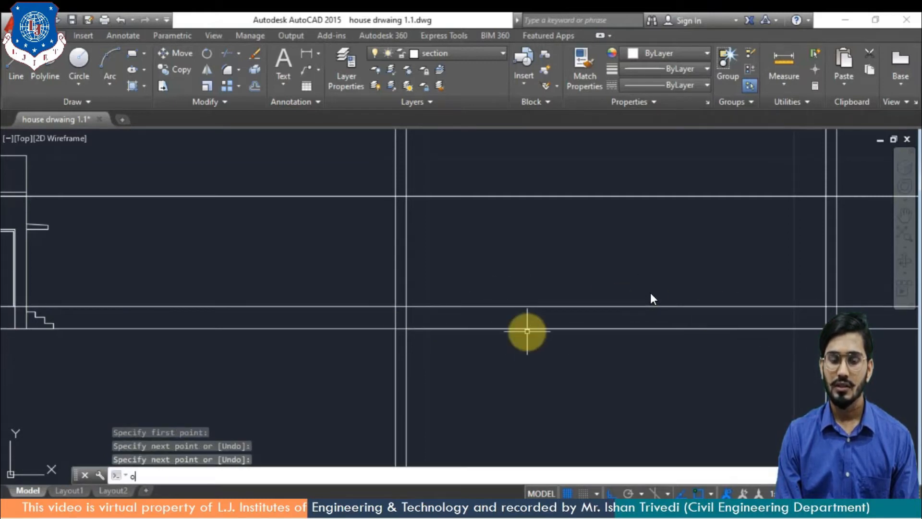
text(ffset)
key(Return)
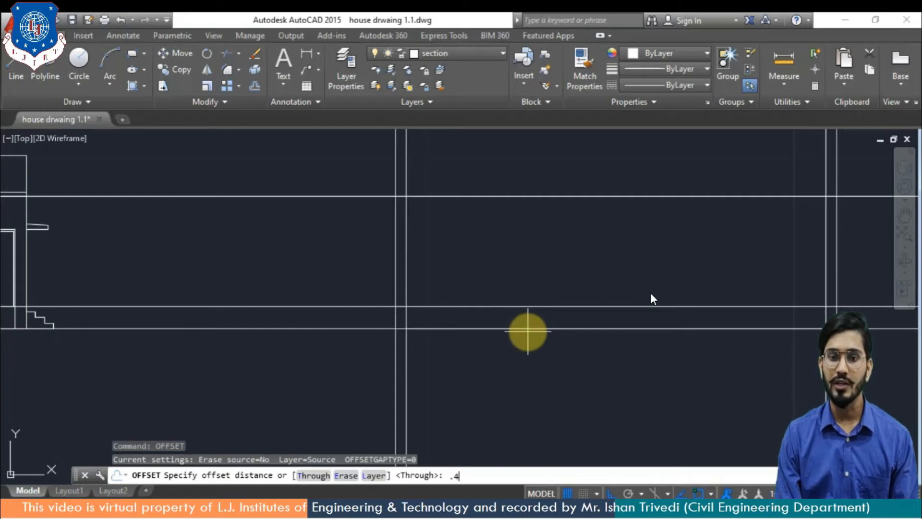
text(.4)
key(Return)
click(552, 329)
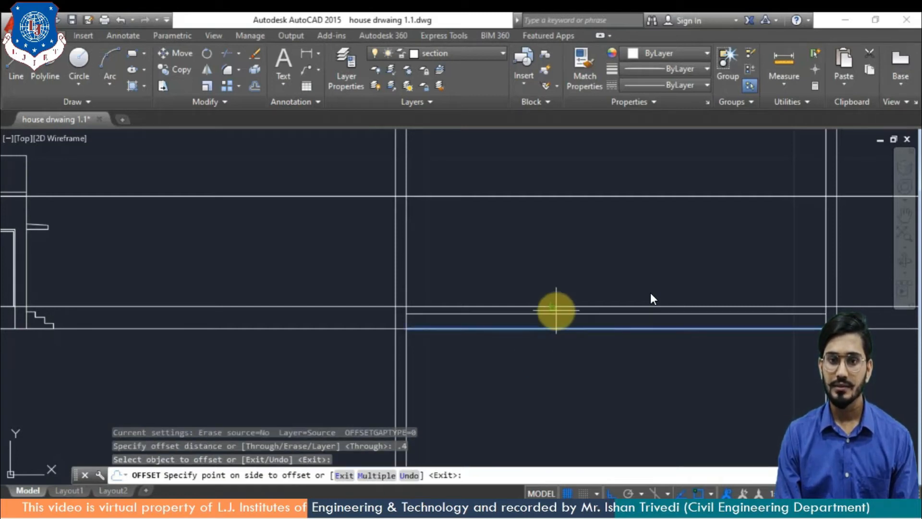
click(556, 311)
scroll(556, 310, up, 4)
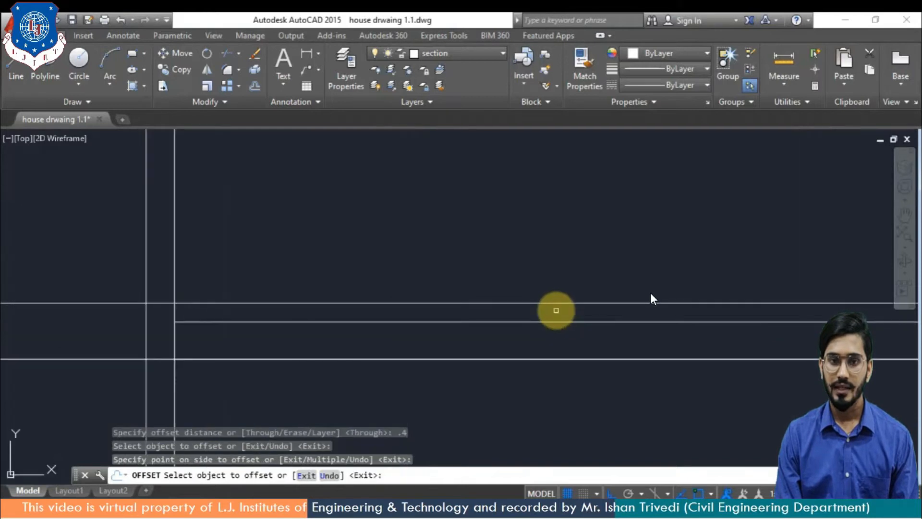
scroll(556, 311, down, 2)
key(Return)
Offset the upper of the two floor lines upward by 0.15.
key(Return)
middle_drag(551, 346, 416, 370)
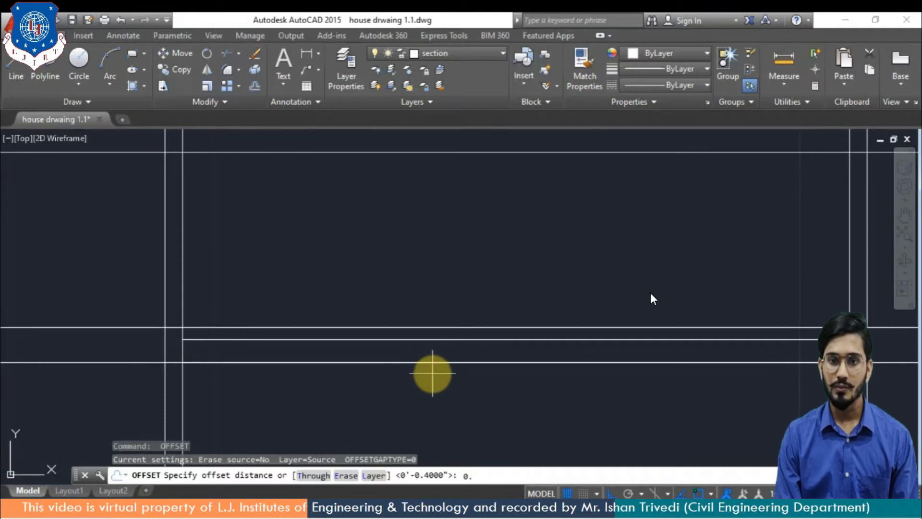
text(0.15)
key(Return)
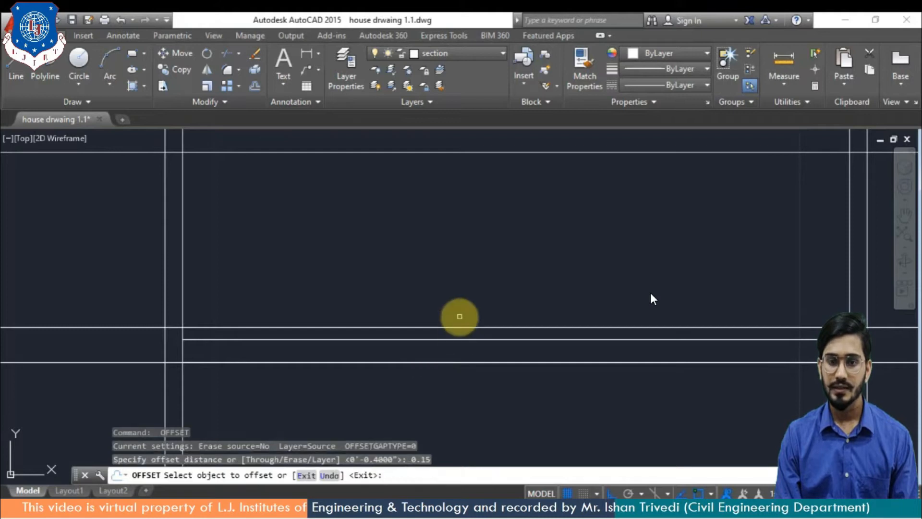
click(470, 340)
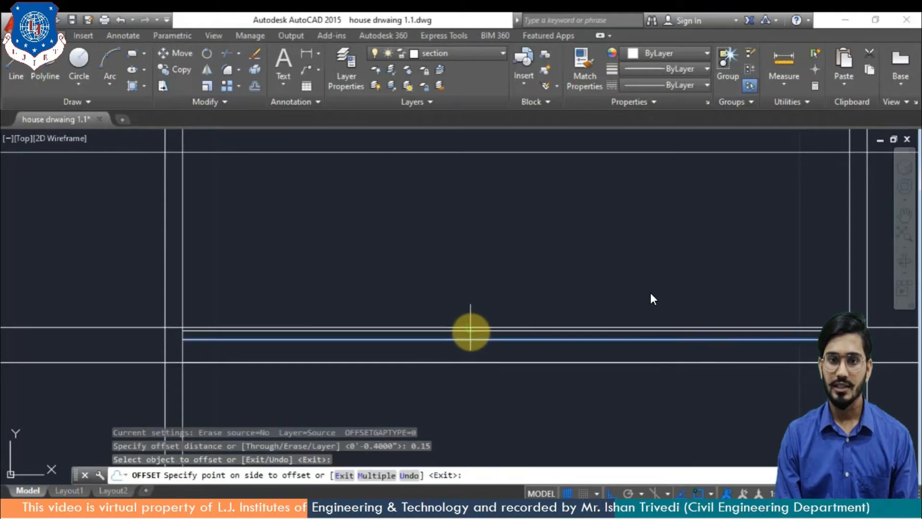
click(471, 331)
key(Return)
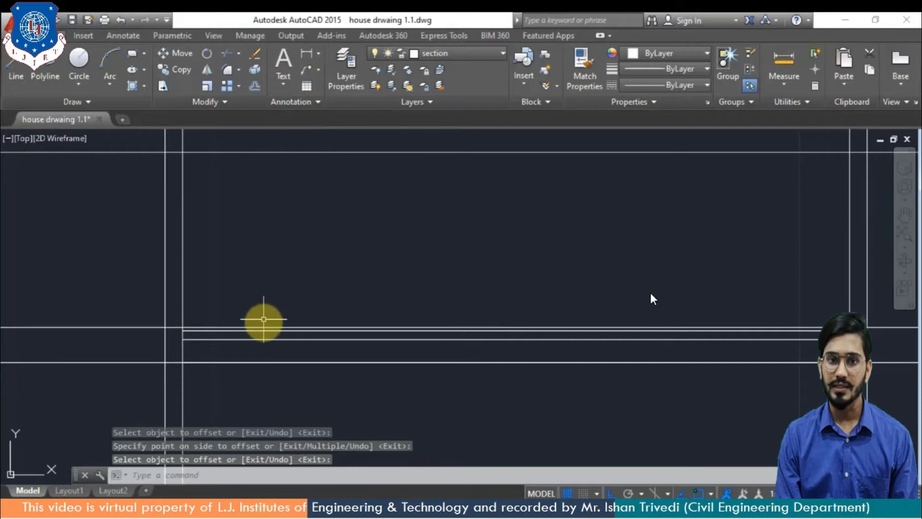
Measure the gap between the topmost floor offset line and the plinth-level construction line.
scroll(263, 323, up, 2)
scroll(269, 335, up, 2)
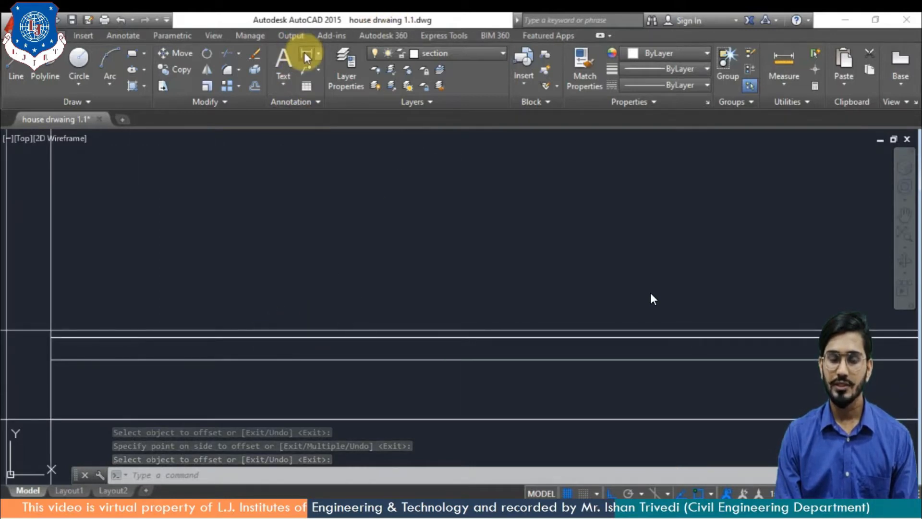
click(305, 56)
click(377, 338)
click(377, 360)
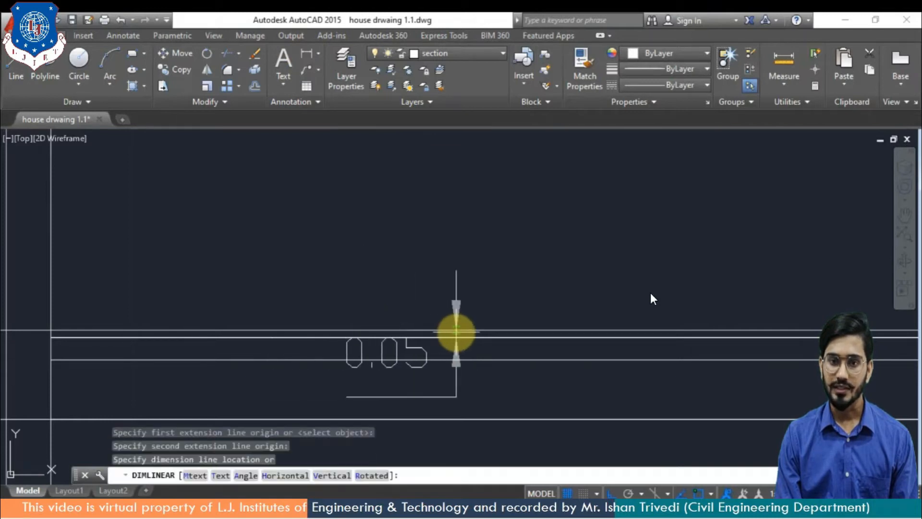
key(Escape)
scroll(426, 321, down, 4)
scroll(576, 313, down, 2)
mouse_move(572, 315)
middle_down()
mouse_move(528, 336)
mouse_move(490, 313)
mouse_move(482, 325)
mouse_move(475, 294)
middle_up()
mouse_move(341, 344)
middle_down()
mouse_move(457, 279)
mouse_move(418, 330)
mouse_move(346, 336)
middle_up()
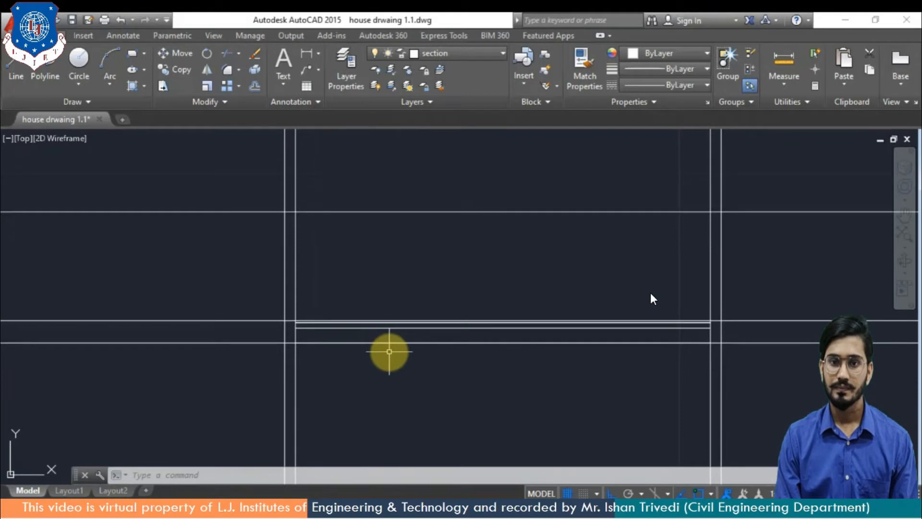
Project vertical construction lines up from both faces of the partition wall by the door and from the end of the staircase walls in the cut plan.
scroll(389, 351, down, 2)
middle_drag(391, 375, 446, 287)
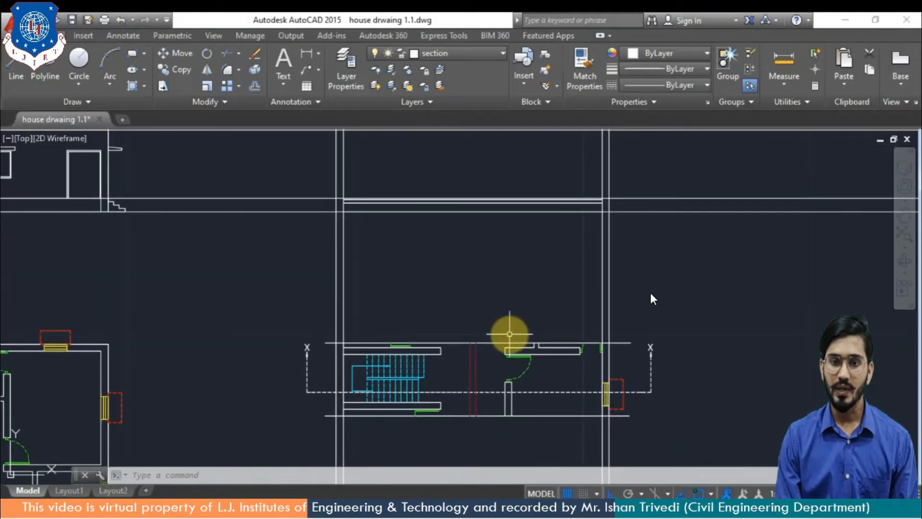
text(xl)
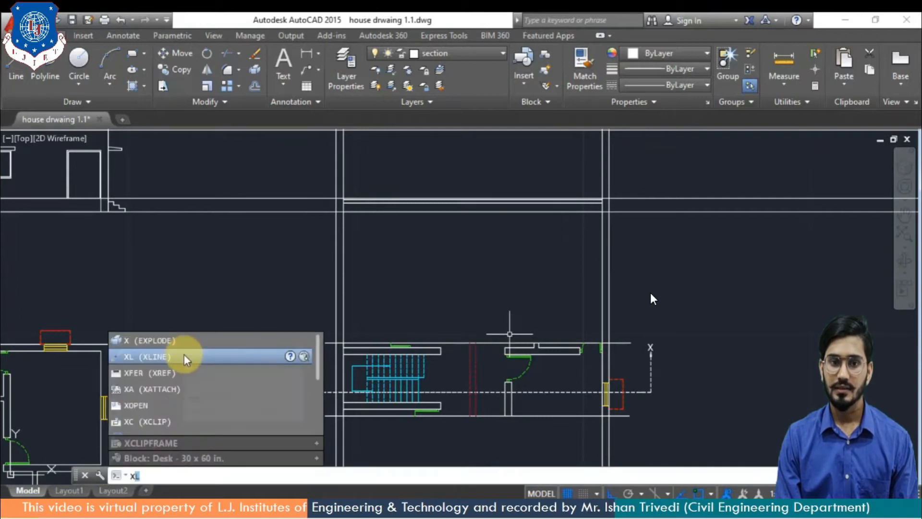
click(185, 357)
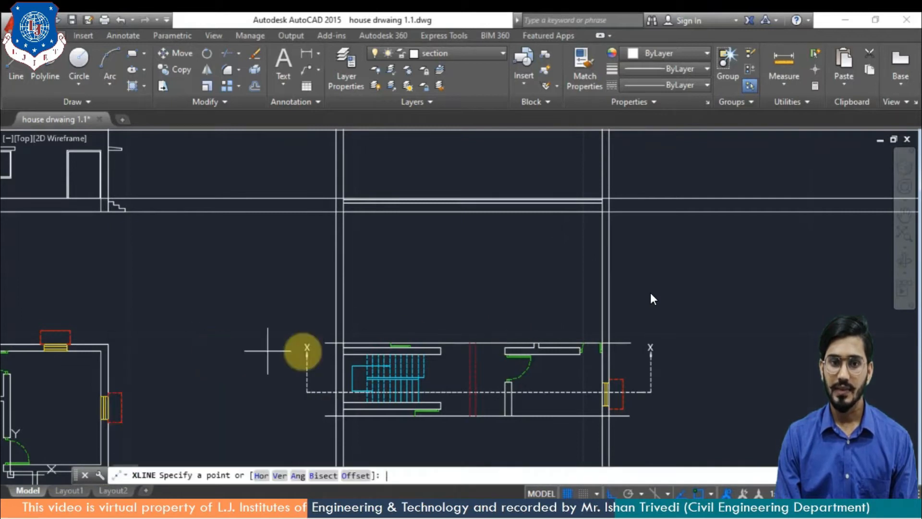
click(280, 476)
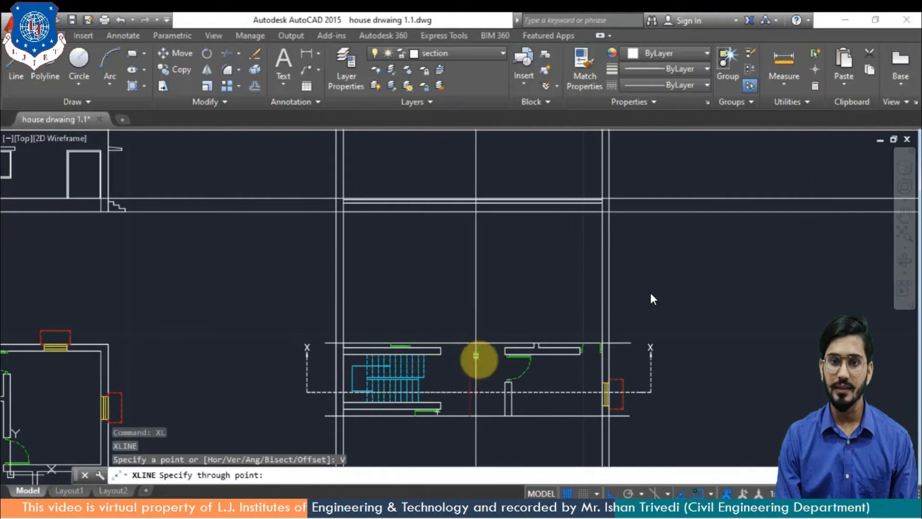
click(505, 416)
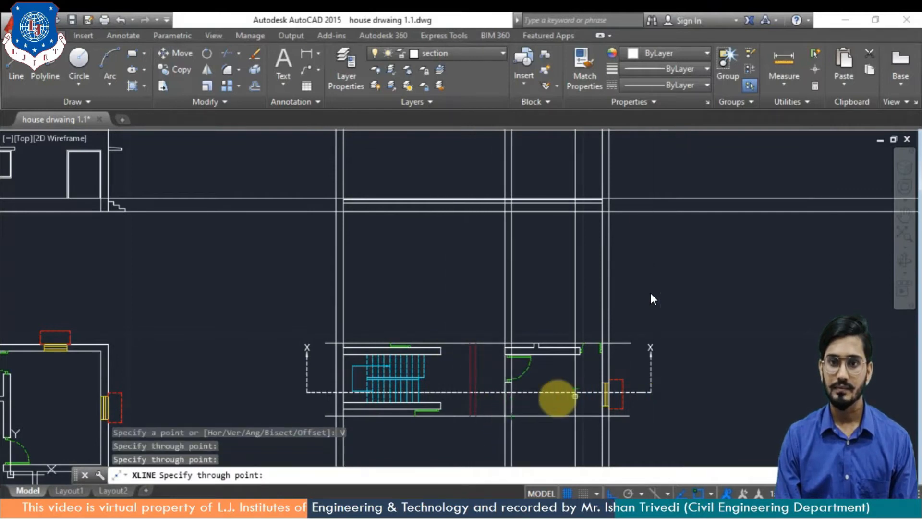
scroll(441, 402, up, 4)
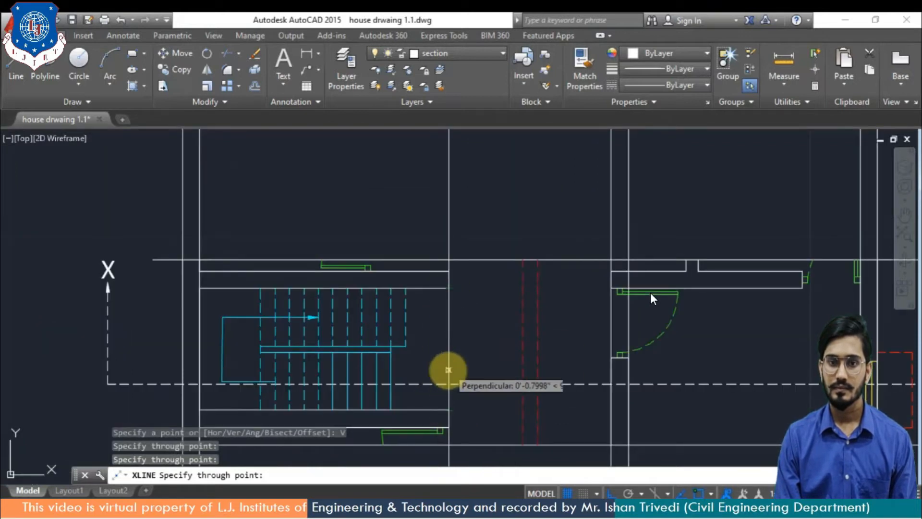
click(449, 288)
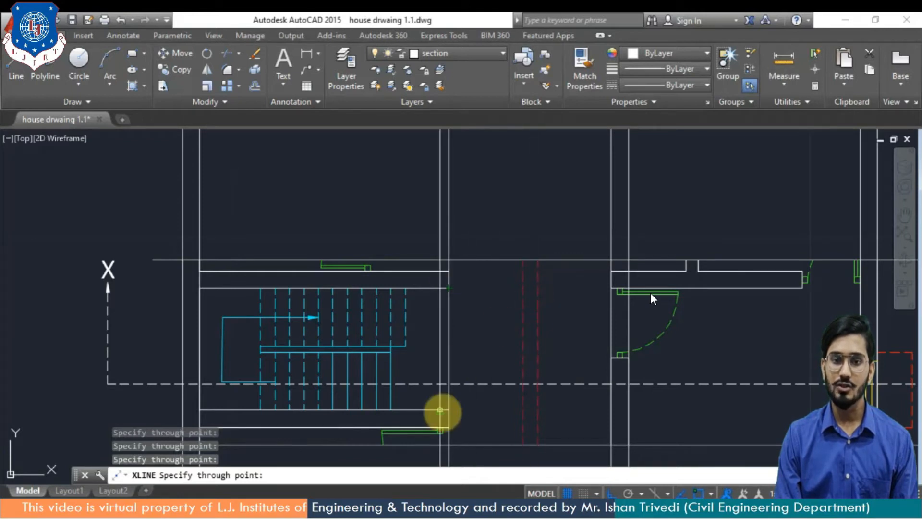
key(Return)
Project vertical construction lines from the first and last riser lines of the lower stair flight in the cut plan.
scroll(514, 347, down, 5)
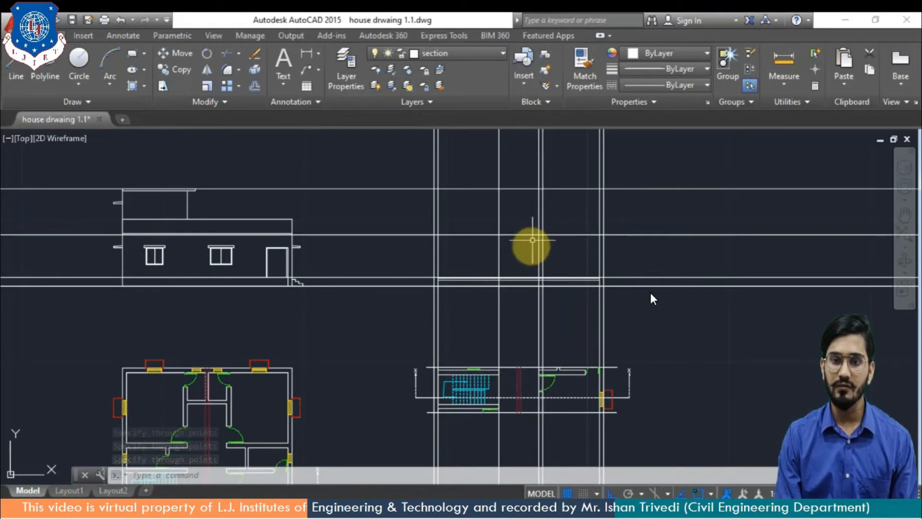
scroll(500, 287, up, 2)
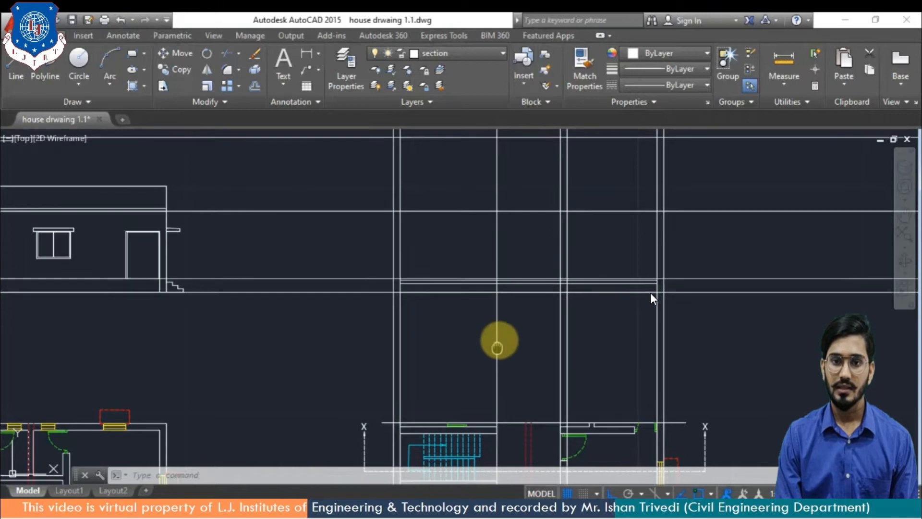
middle_drag(497, 347, 498, 269)
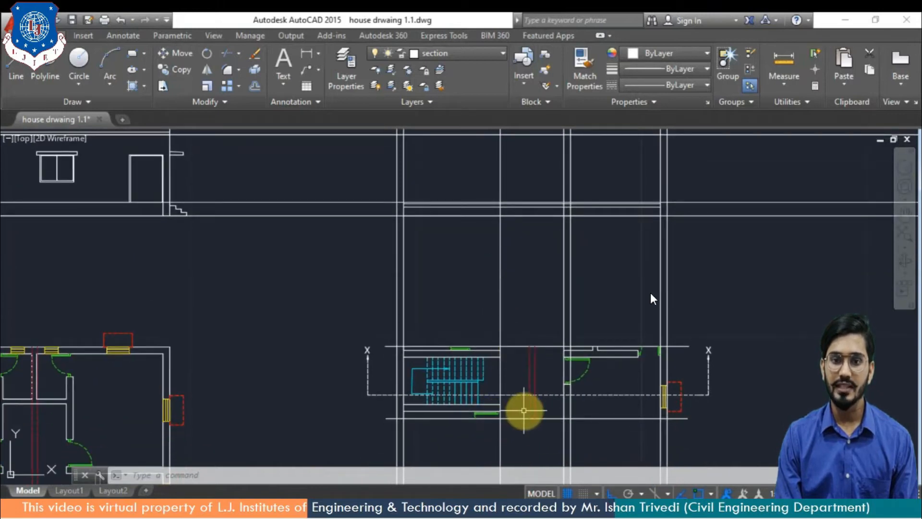
text(xline)
key(Return)
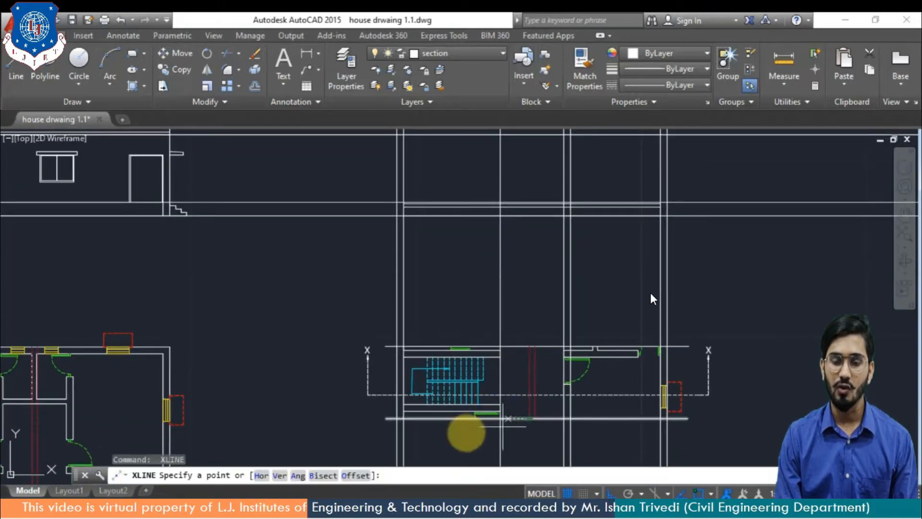
click(281, 476)
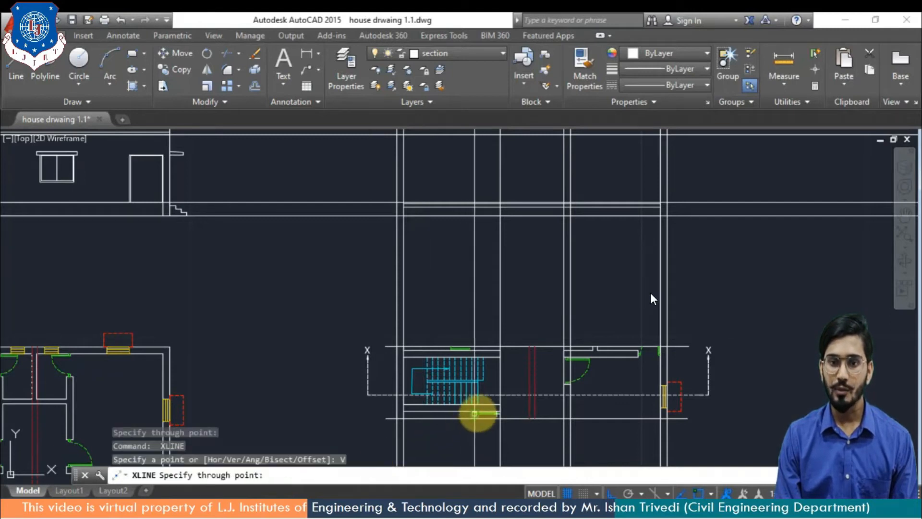
scroll(483, 401, up, 4)
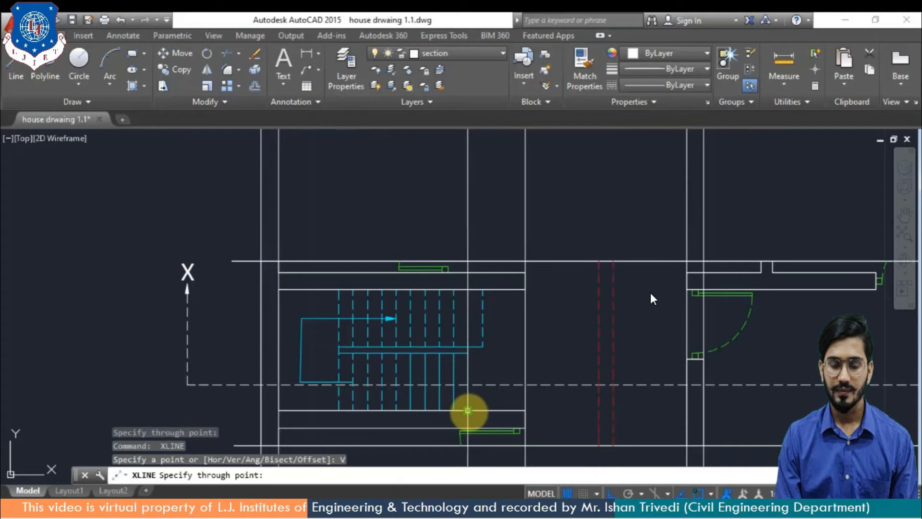
click(469, 411)
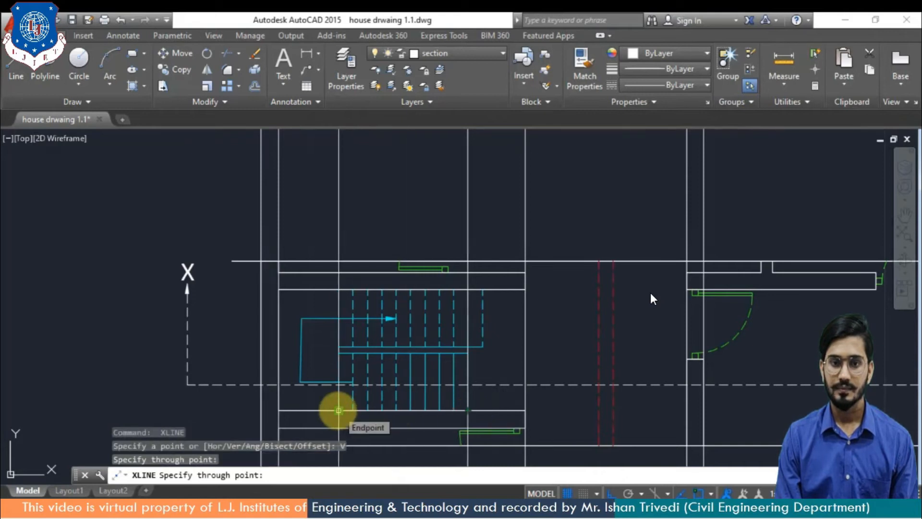
key(Return)
scroll(521, 358, down, 4)
mouse_move(416, 409)
middle_down()
mouse_move(437, 380)
mouse_move(453, 404)
mouse_move(498, 346)
mouse_move(497, 324)
middle_up()
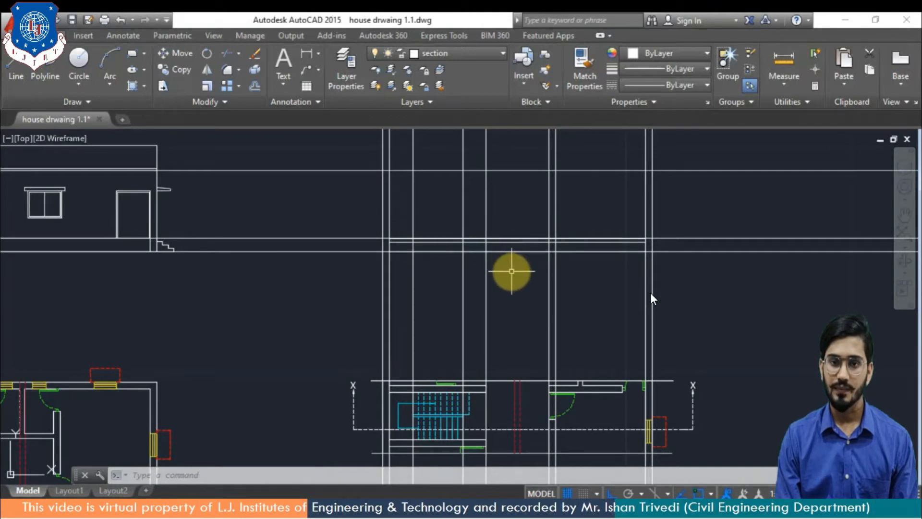
scroll(729, 317, down, 2)
scroll(642, 251, up, 2)
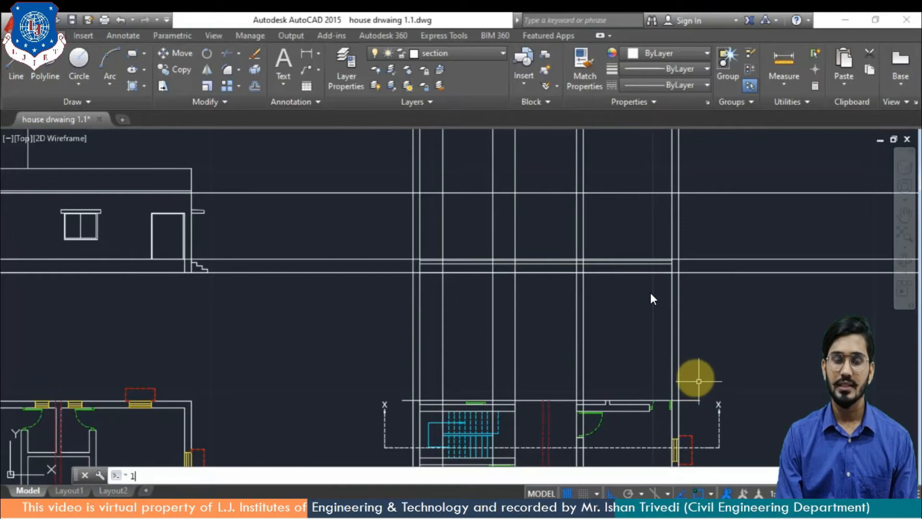
text(l)
key(Return)
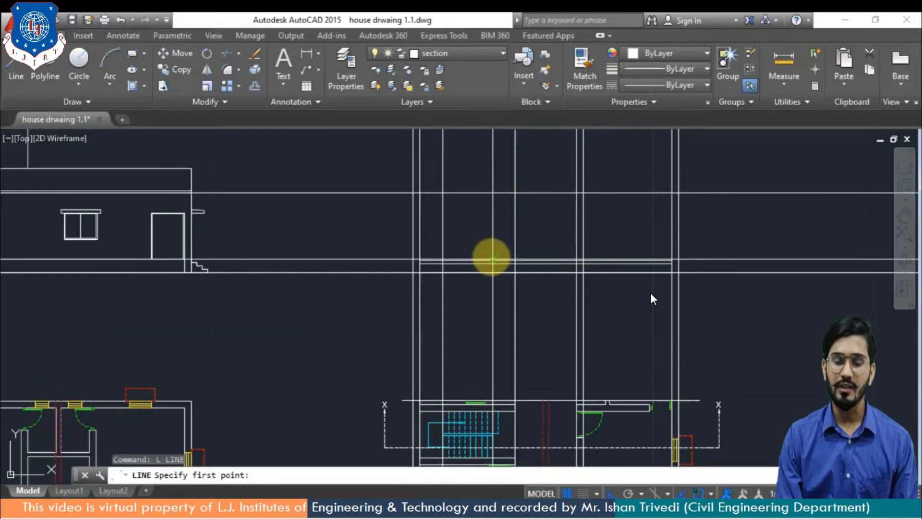
scroll(492, 259, up, 2)
click(492, 260)
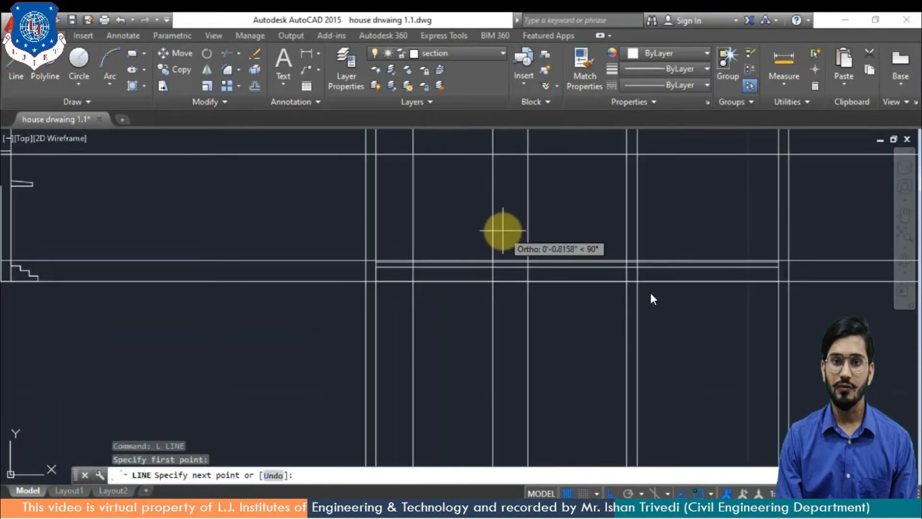
key(Return)
Draw two stair steps with 0.15 risers and 0.25 treads from where the first-riser construction line meets the plinth-level line, ascending towards the landing.
scroll(502, 256, up, 3)
key(Return)
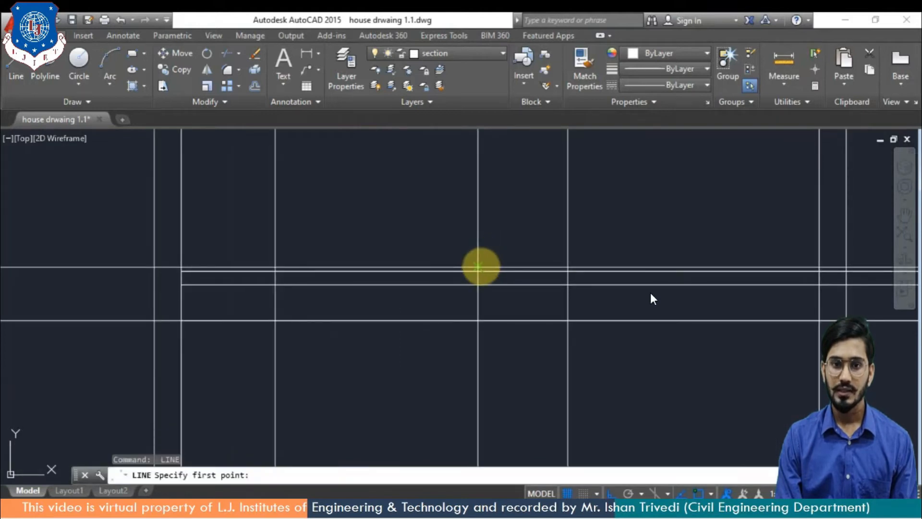
click(478, 271)
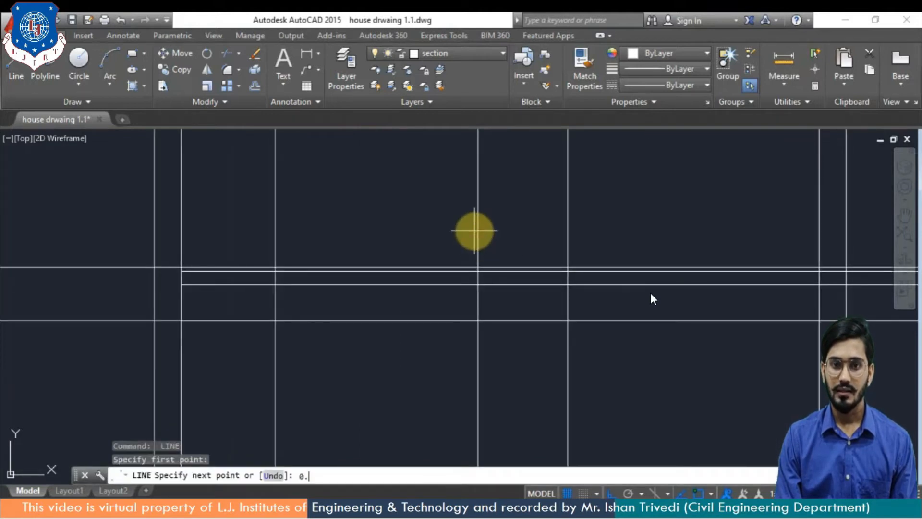
key(Return)
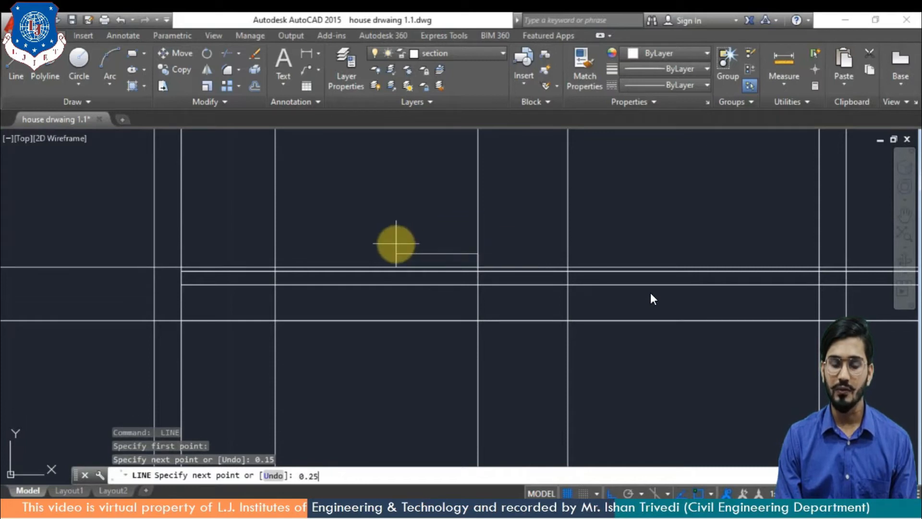
key(Return)
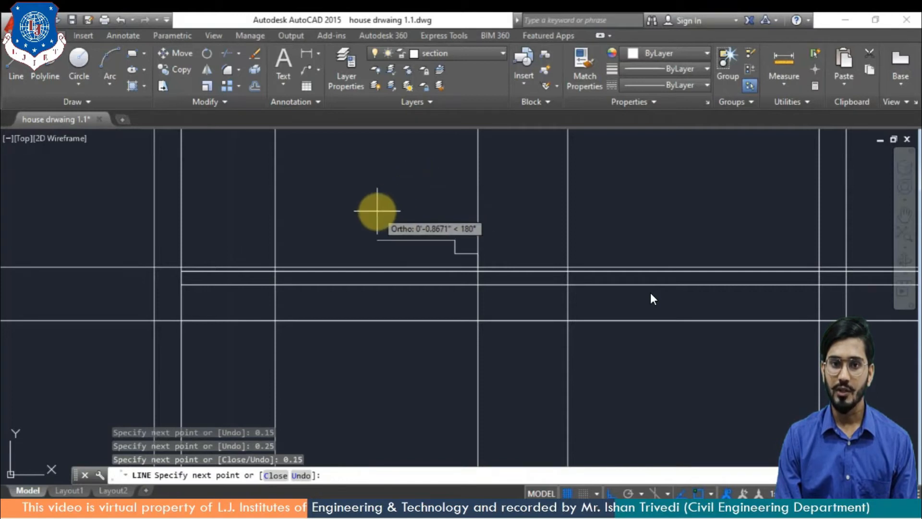
key(Return)
key(Escape)
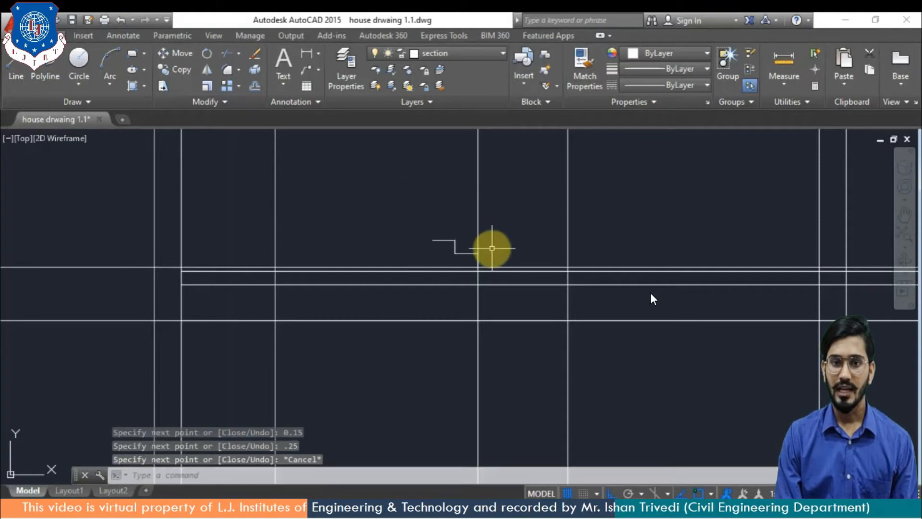
Copy the two-step profile from its lowest corner four times, end to end, to extend the stair flight up to the landing construction line.
middle_drag(466, 214, 469, 256)
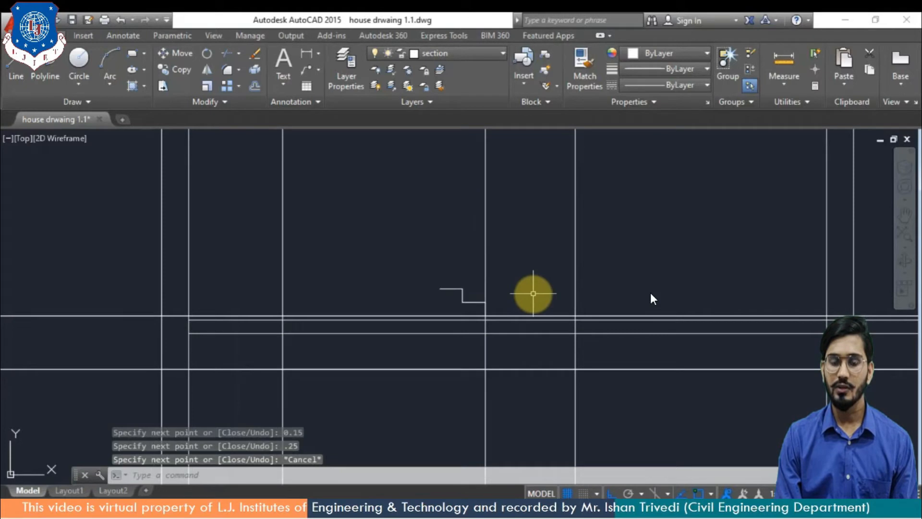
text(cop)
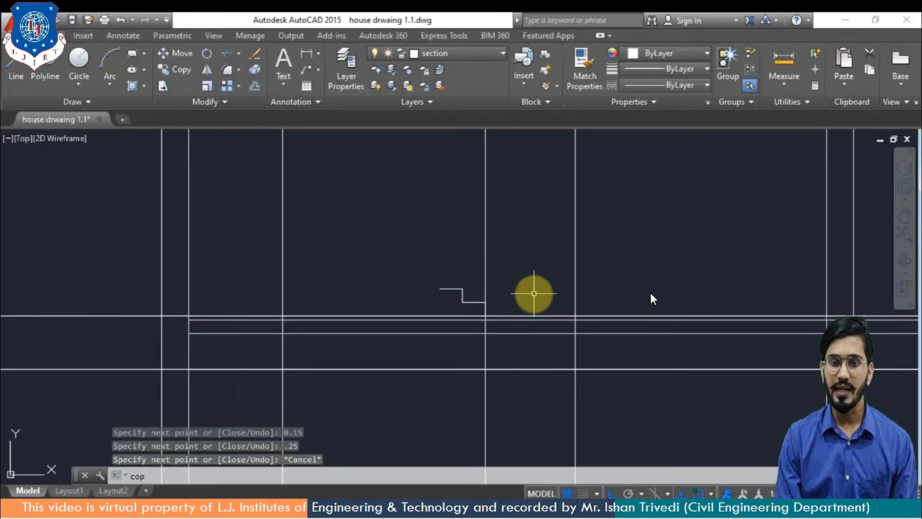
text(y)
key(Return)
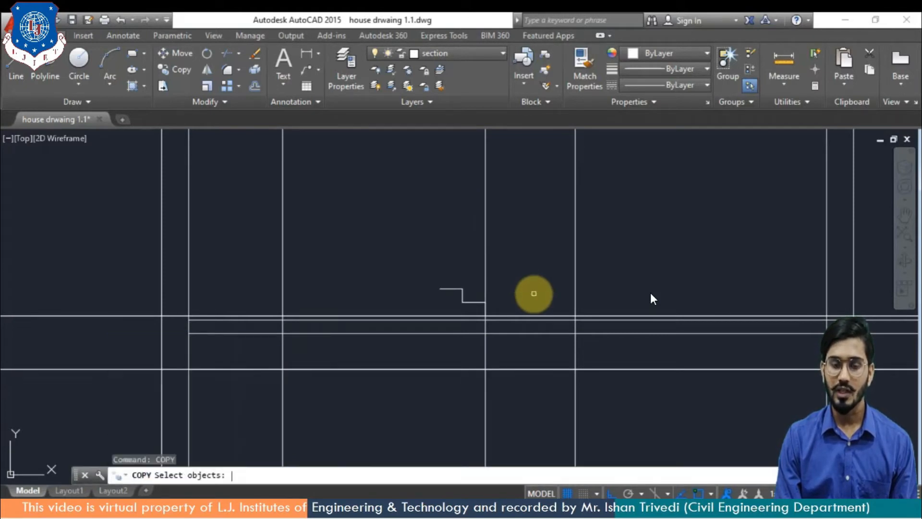
click(450, 289)
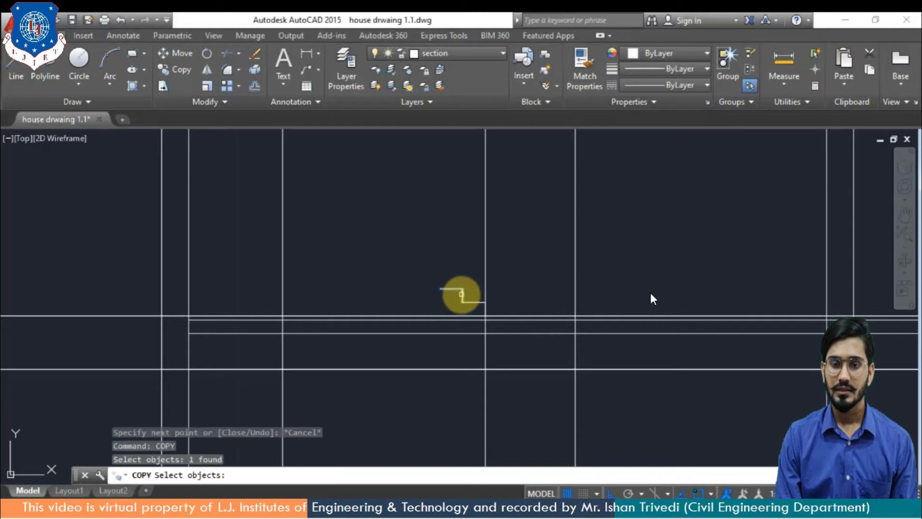
click(475, 301)
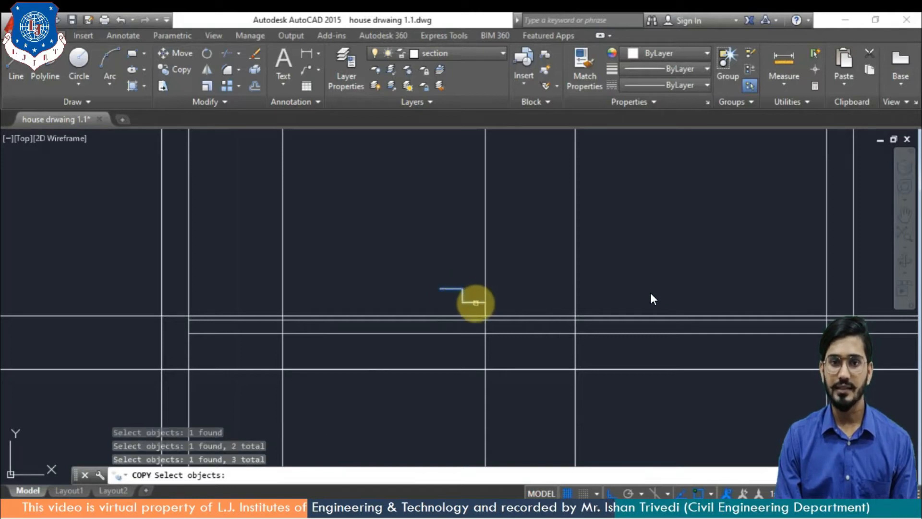
key(Return)
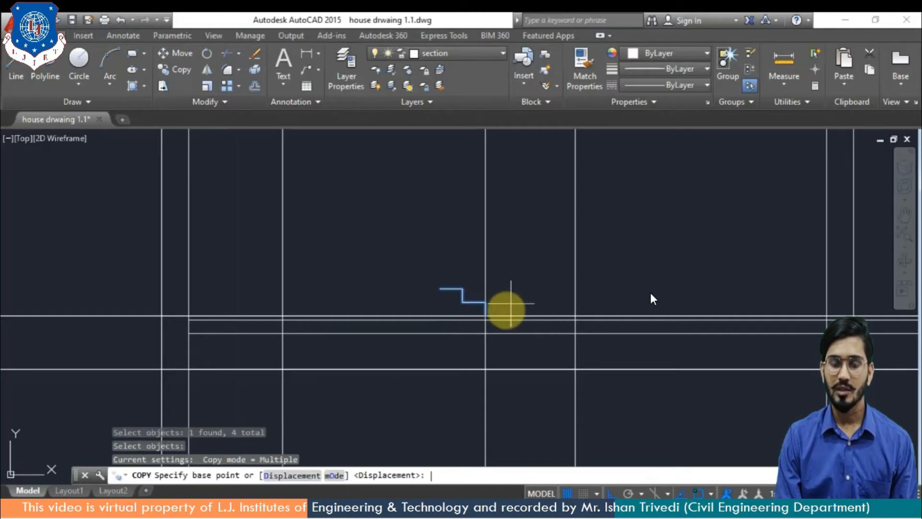
scroll(502, 312, up, 5)
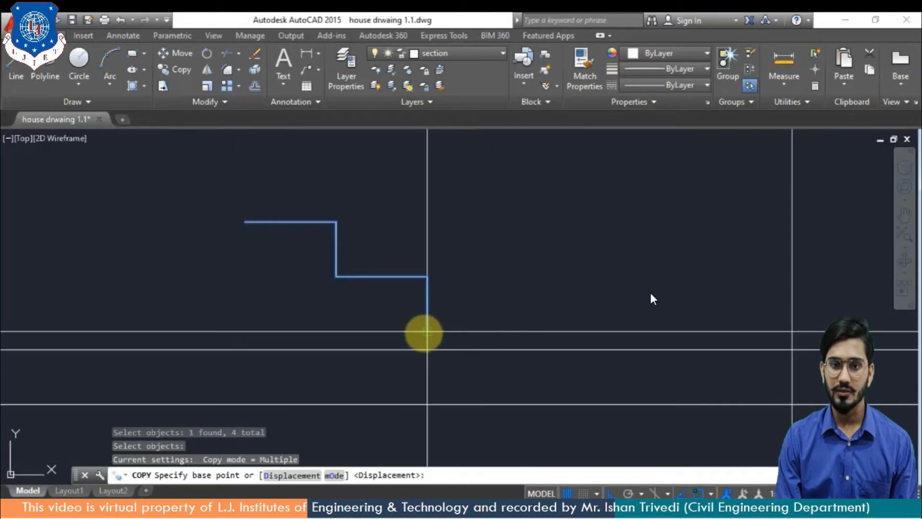
click(426, 332)
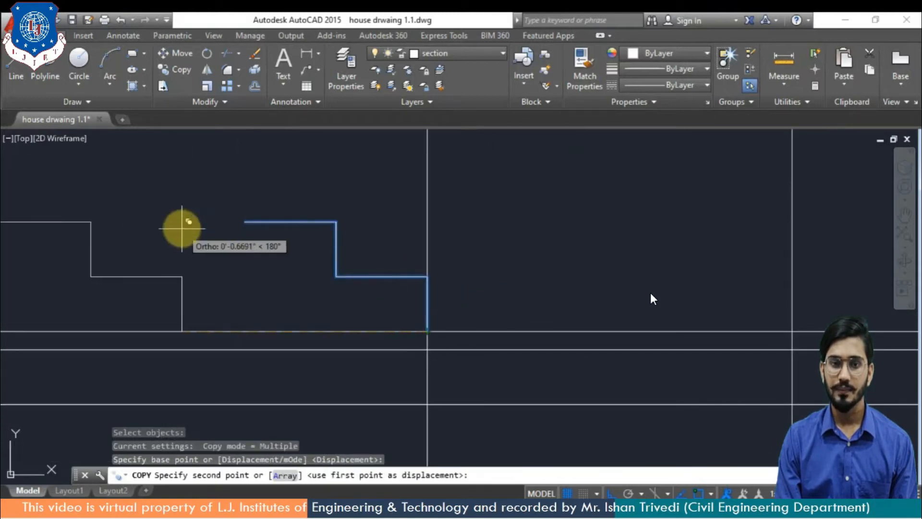
click(245, 222)
scroll(247, 228, down, 4)
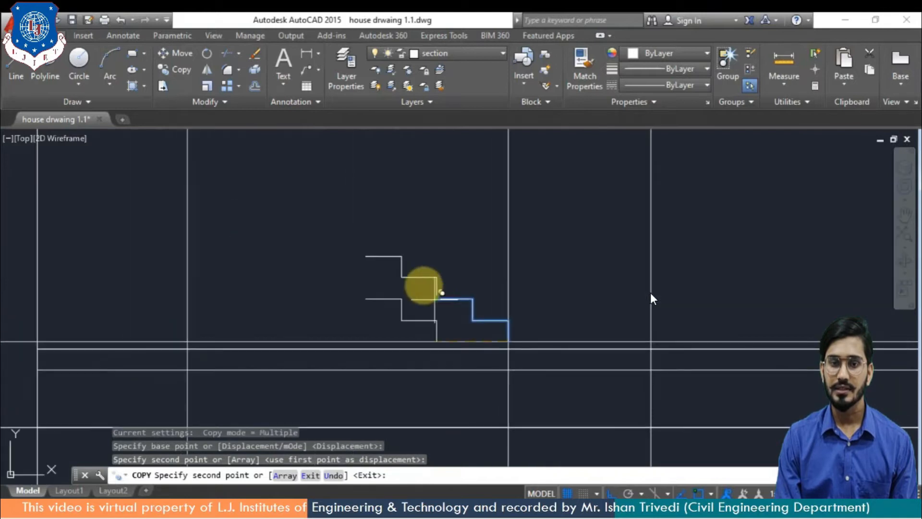
click(365, 257)
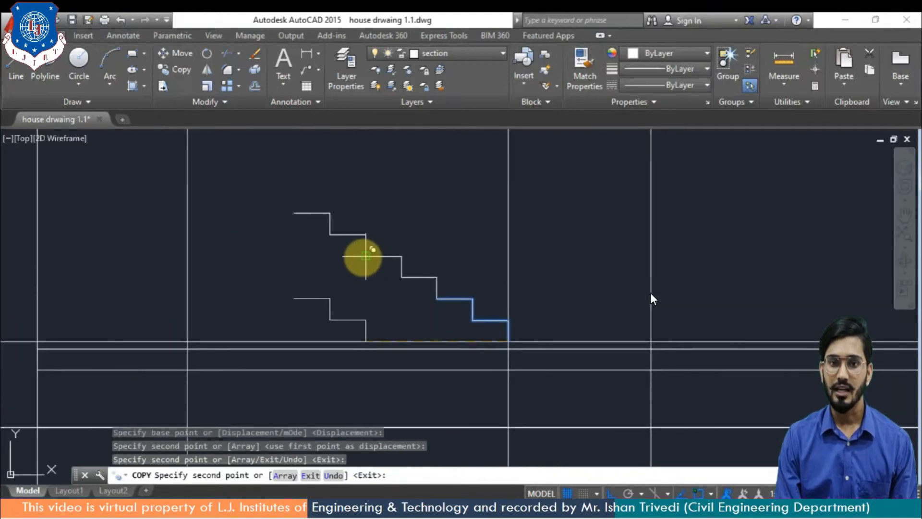
click(294, 212)
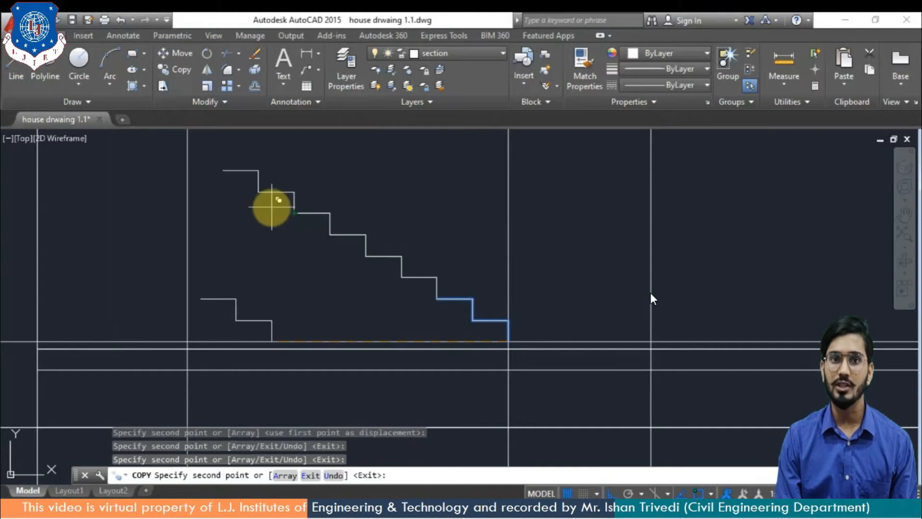
click(223, 170)
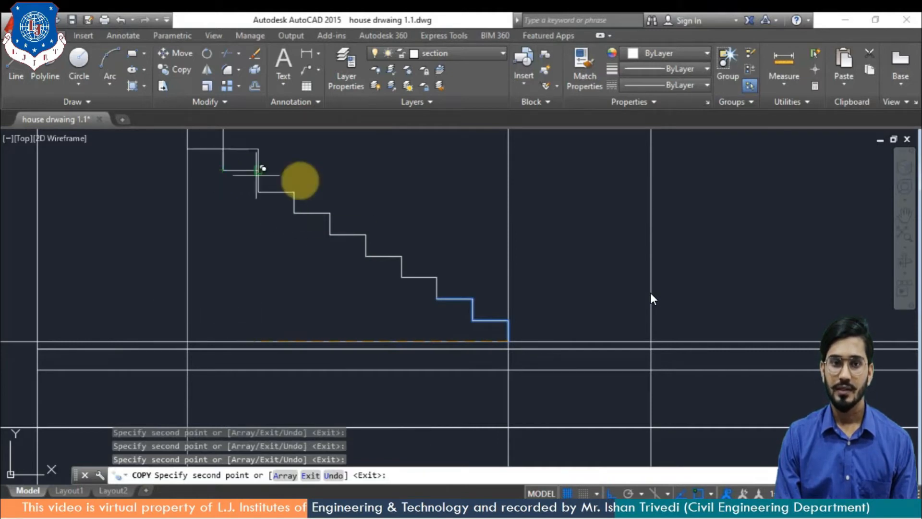
Finish copying the lower flight and erase the surplus tread that extends past the landing construction line.
key(Return)
scroll(340, 191, down, 3)
scroll(377, 277, up, 4)
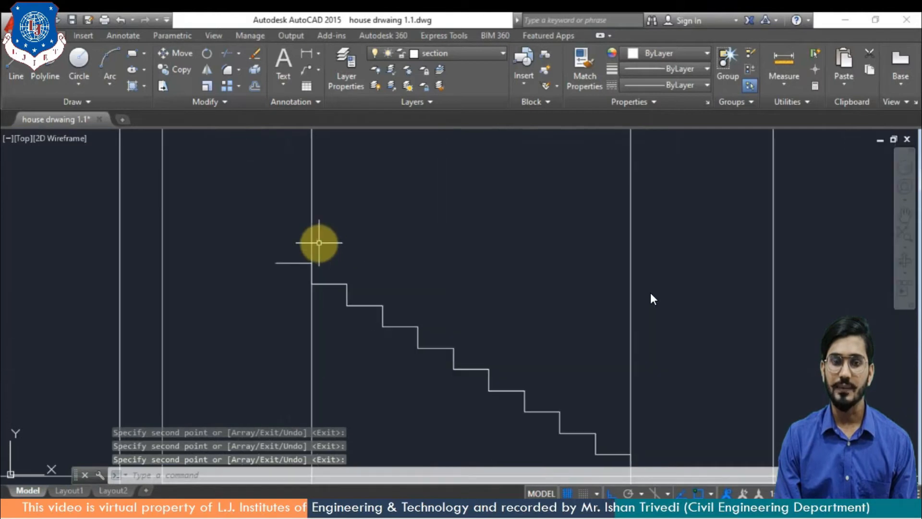
click(290, 262)
key(Delete)
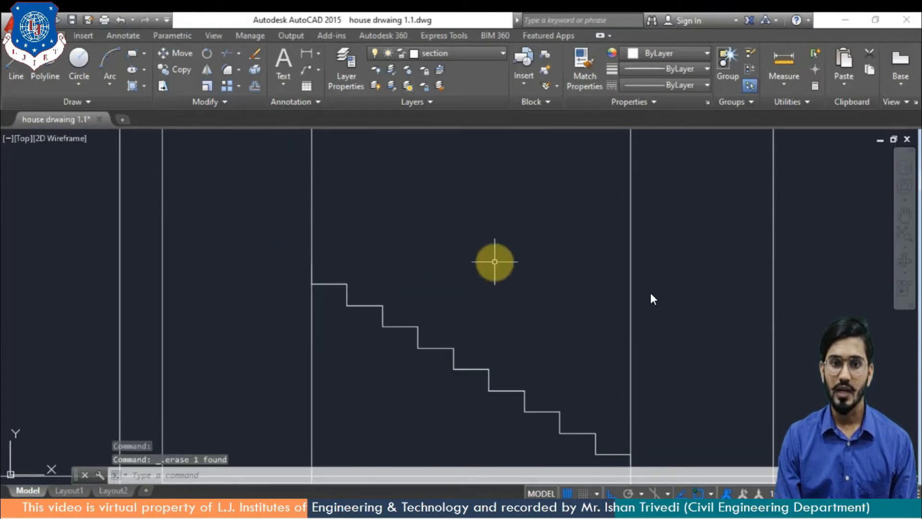
Draw the landing as a horizontal line from the lower flight's top tread to the outer wall's inner-face construction line.
scroll(487, 265, down, 4)
scroll(423, 261, up, 1)
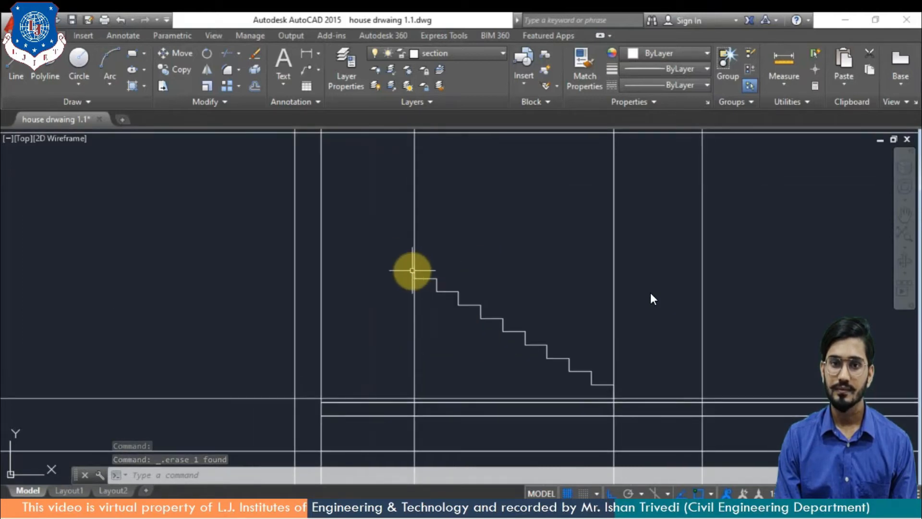
click(610, 265)
key(Delete)
text(1)
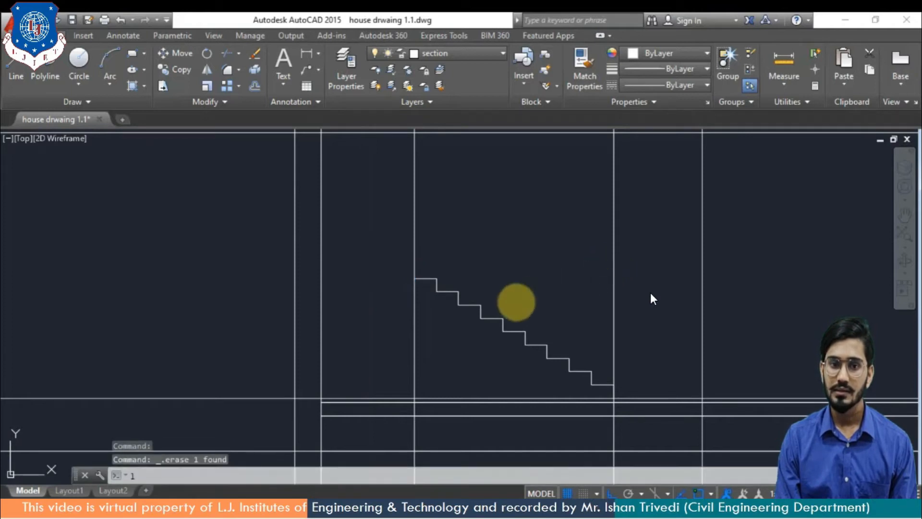
key(Return)
click(415, 278)
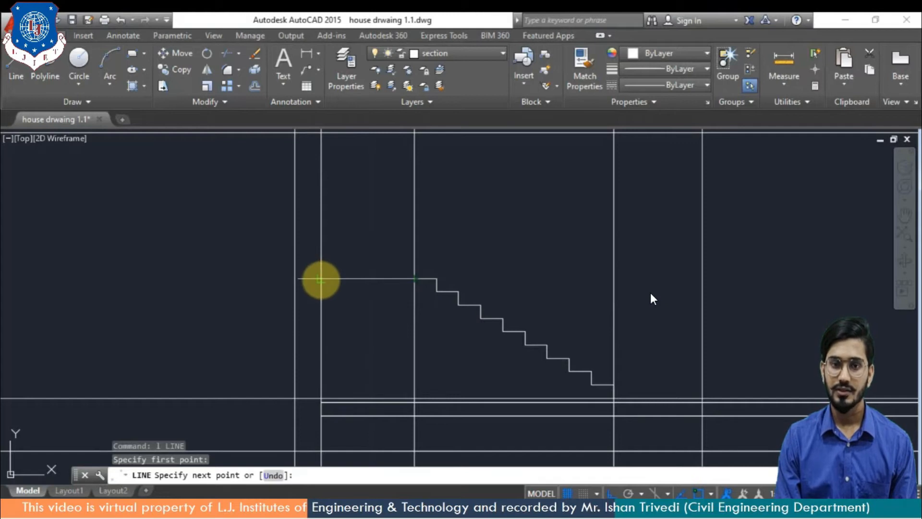
click(321, 278)
key(Return)
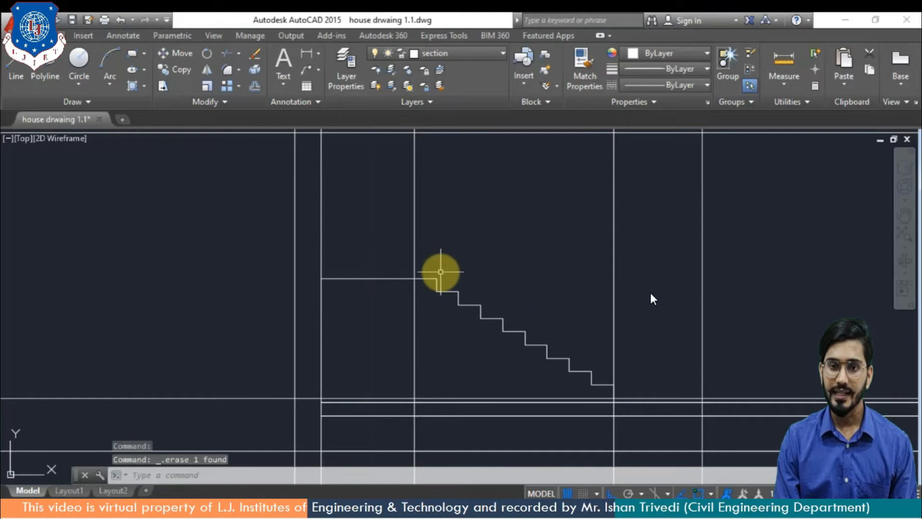
Draw two steps with 0.15 risers and 0.25 treads from the landing edge, ascending back over the lower flight.
text(L)
key(Return)
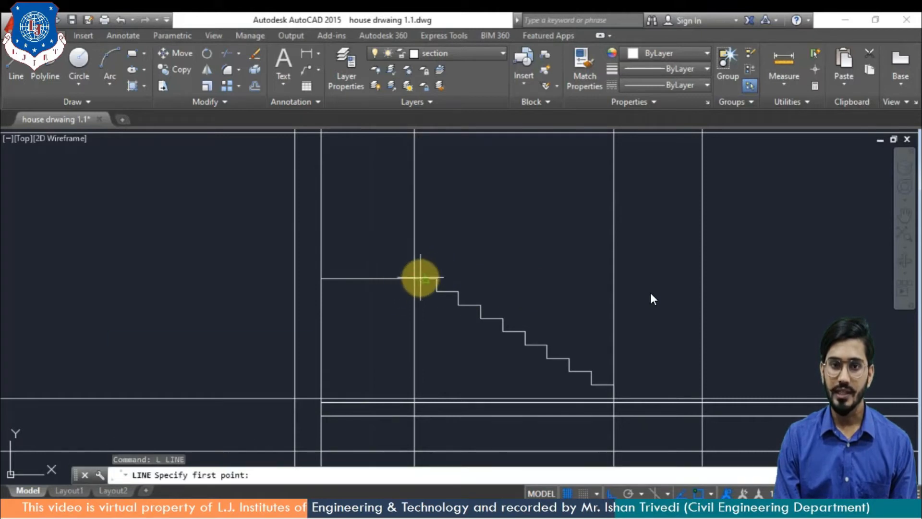
click(415, 278)
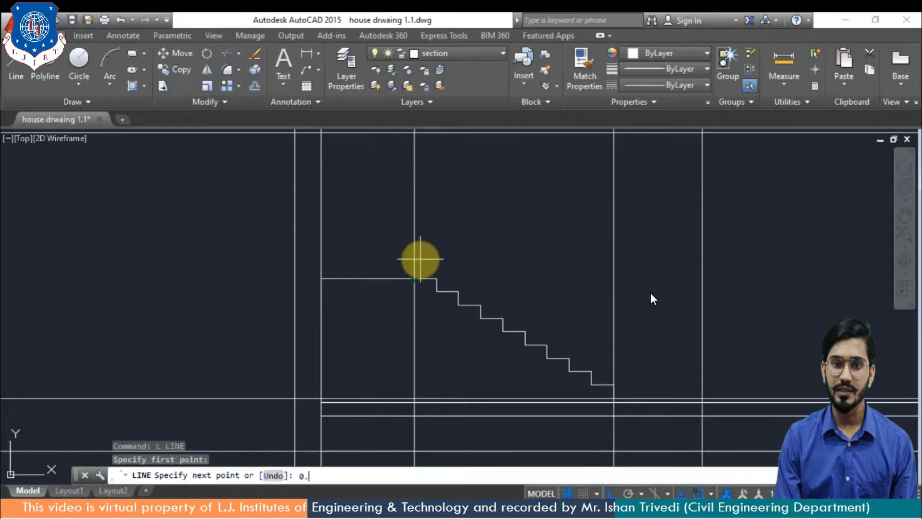
text(0.15)
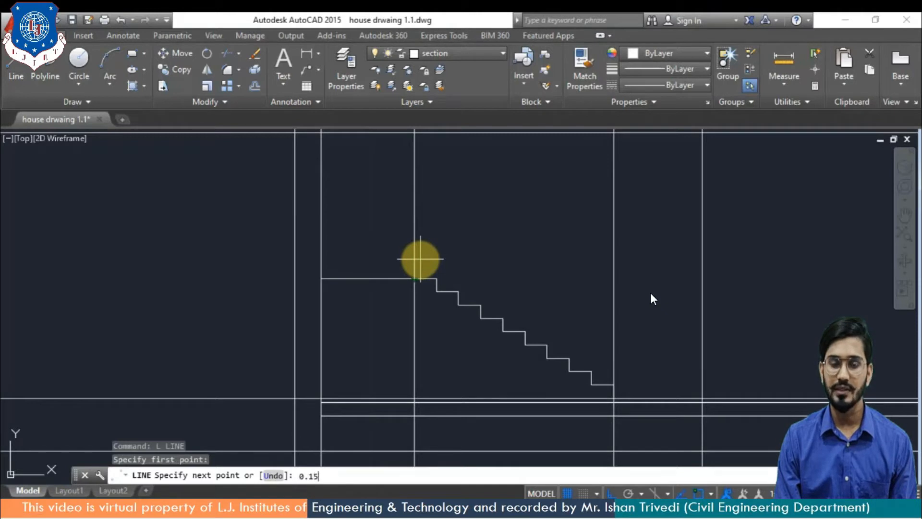
key(Return)
text(0.)
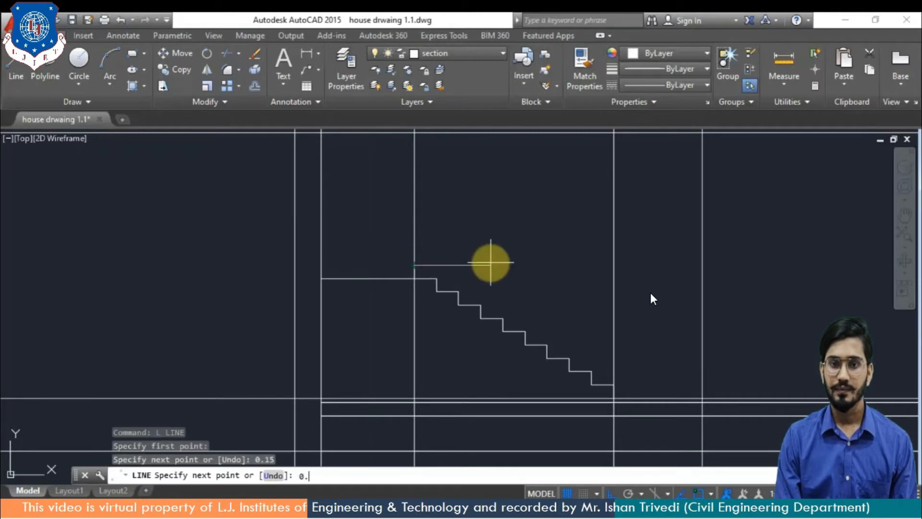
text(25)
key(Return)
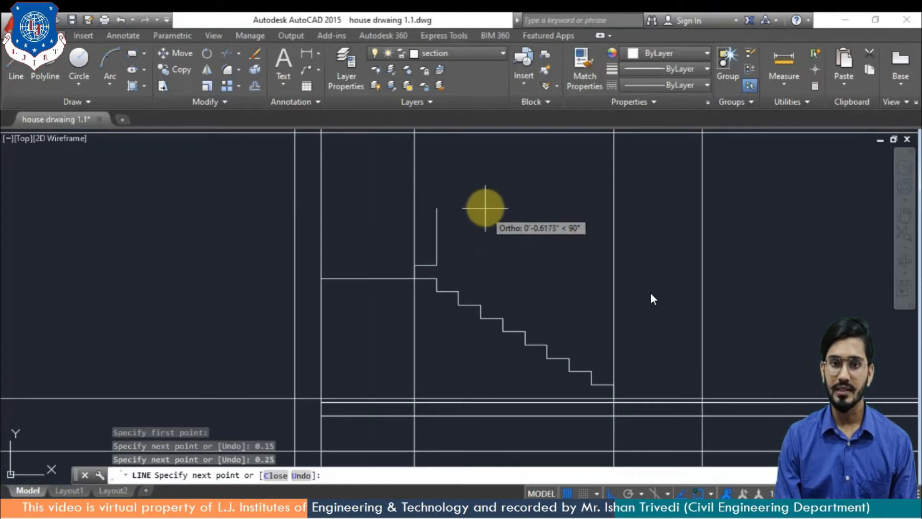
text(0.)
text(15)
key(Return)
text(0)
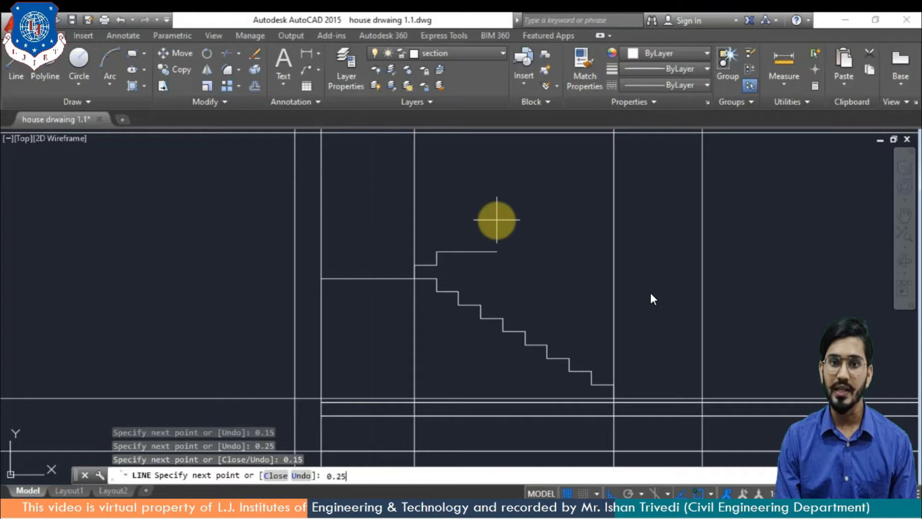
text(.25)
key(Return)
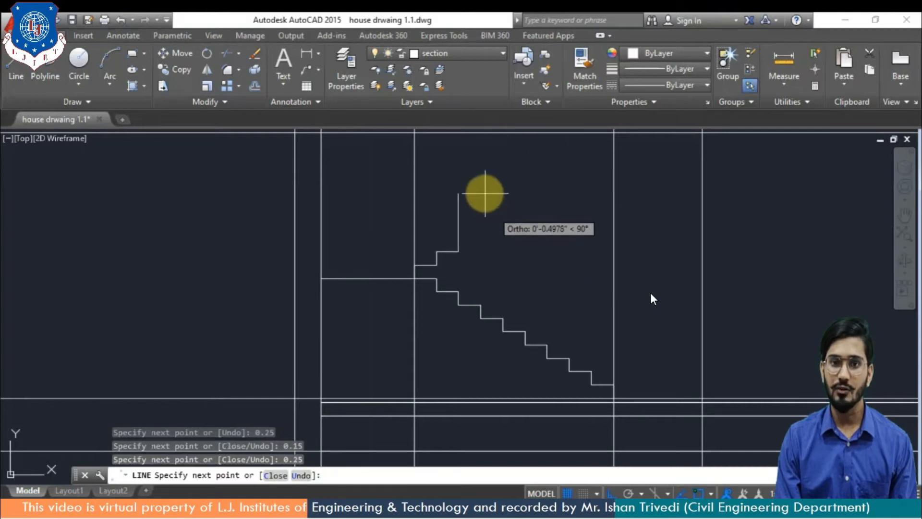
key(Escape)
Copy the upper flight's two-step profile from its lowest corner four times, end to end, to extend the flight towards slab level.
text(c)
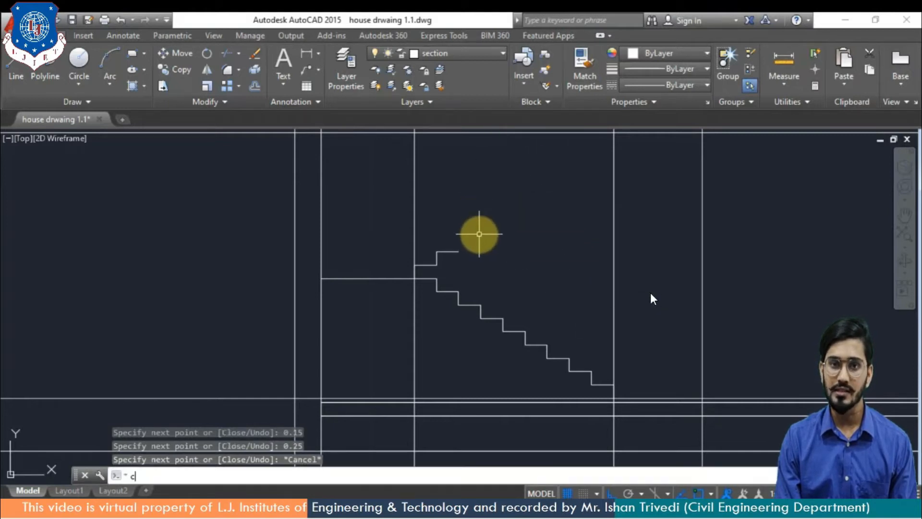
text(o)
key(Return)
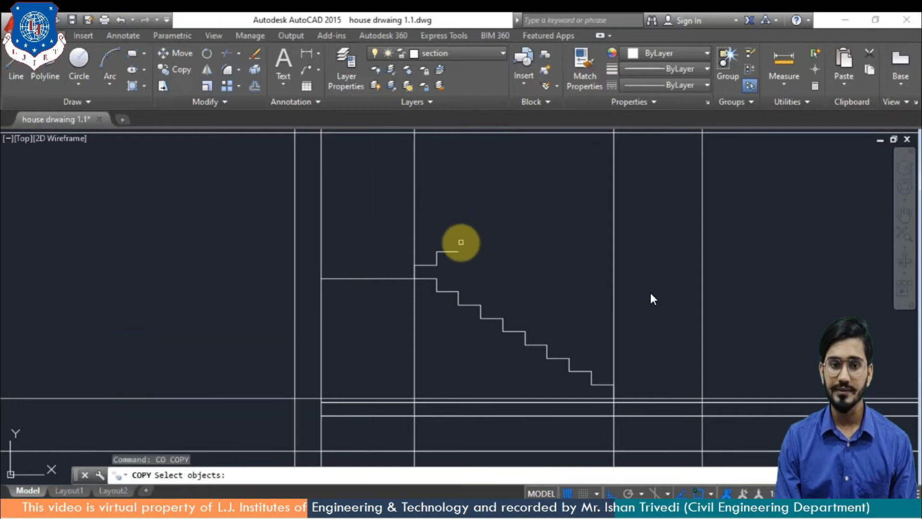
click(457, 250)
click(427, 267)
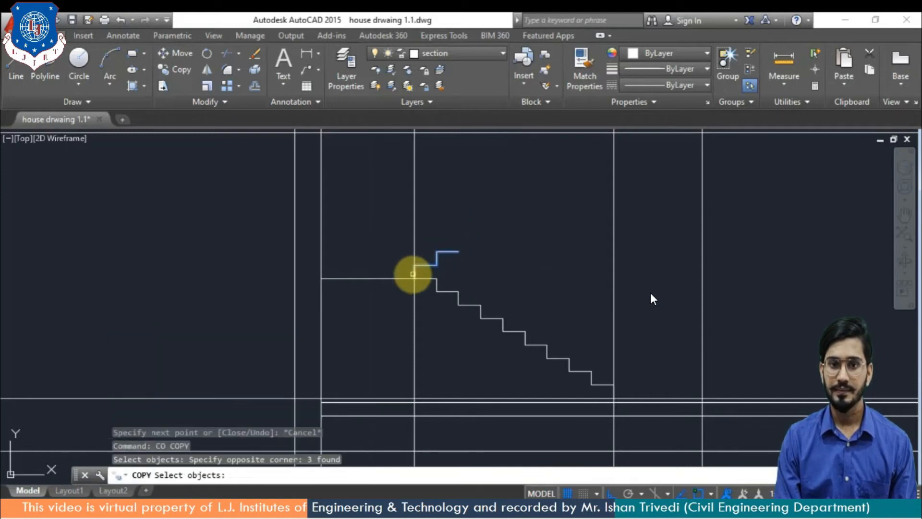
key(Return)
click(423, 272)
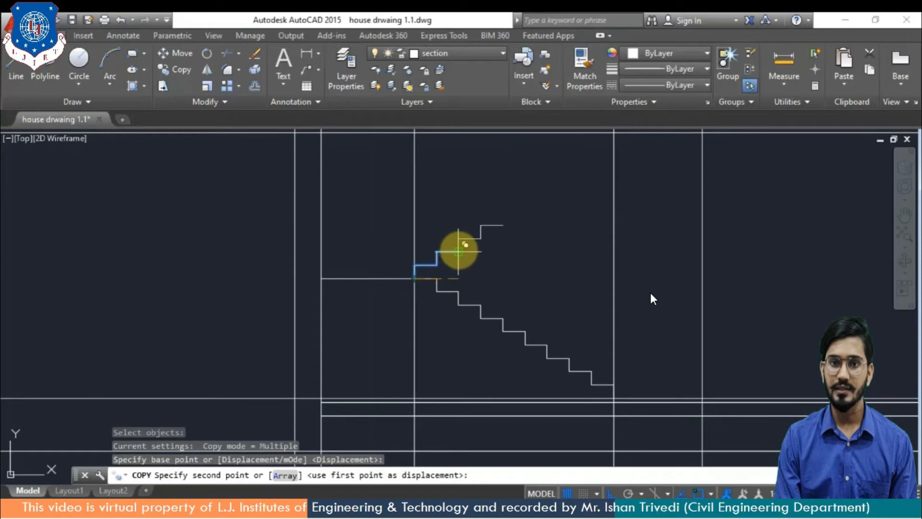
click(458, 250)
click(503, 225)
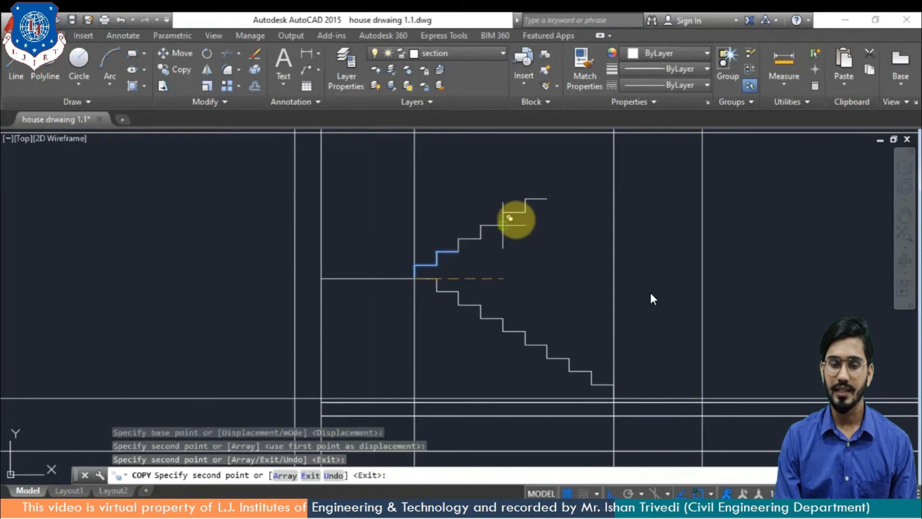
click(546, 198)
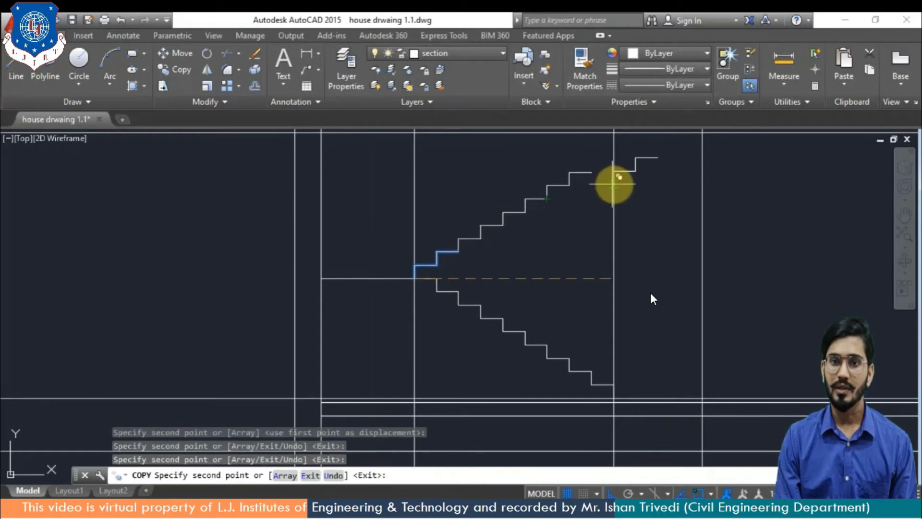
scroll(618, 189, down, 4)
scroll(623, 245, up, 6)
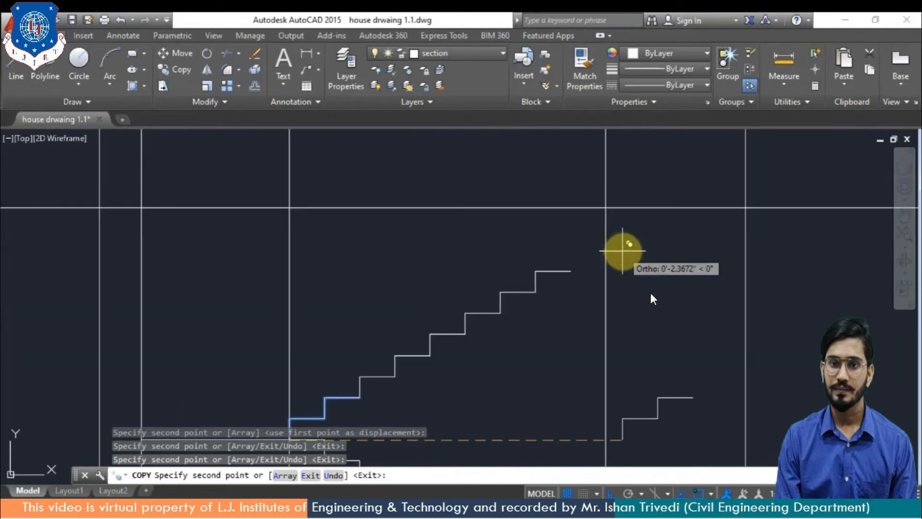
click(572, 271)
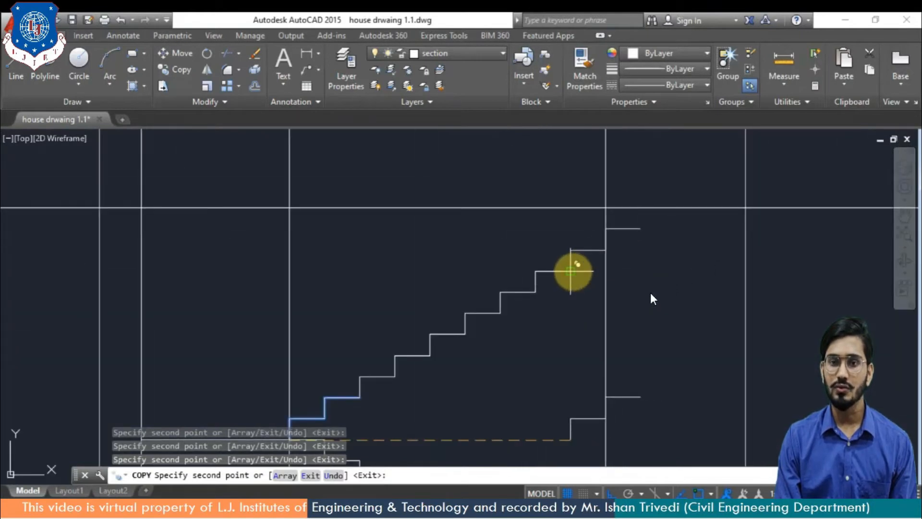
key(Return)
scroll(692, 248, down, 6)
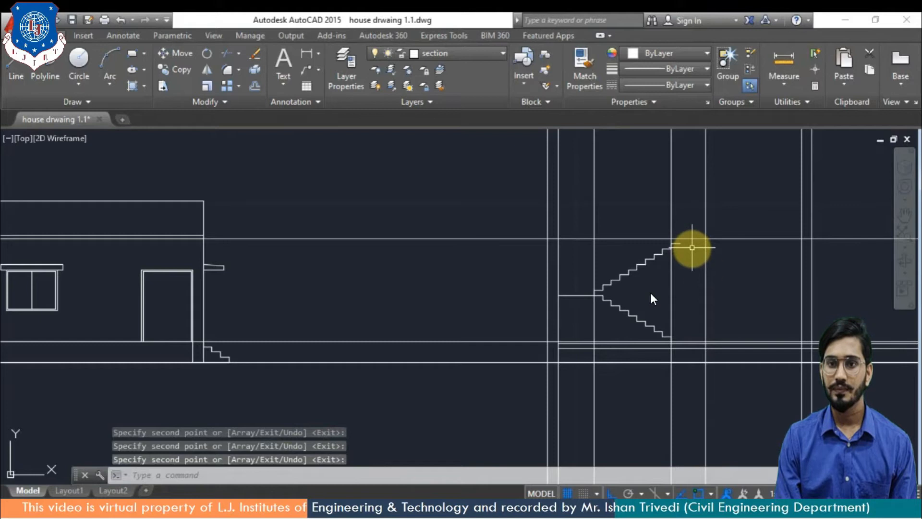
Draw a final 0.15 riser from the end of the upper flight's last tread up to the slab-level line.
middle_drag(706, 291, 571, 258)
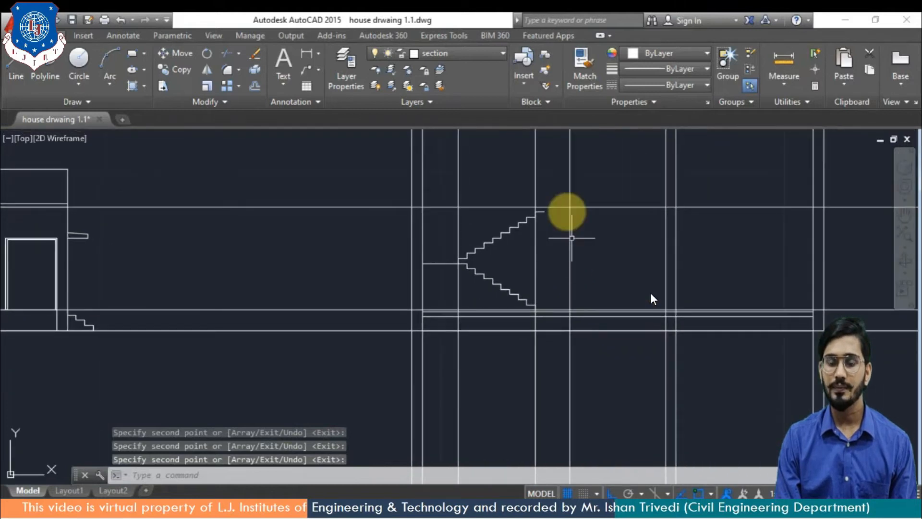
scroll(553, 214, up, 2)
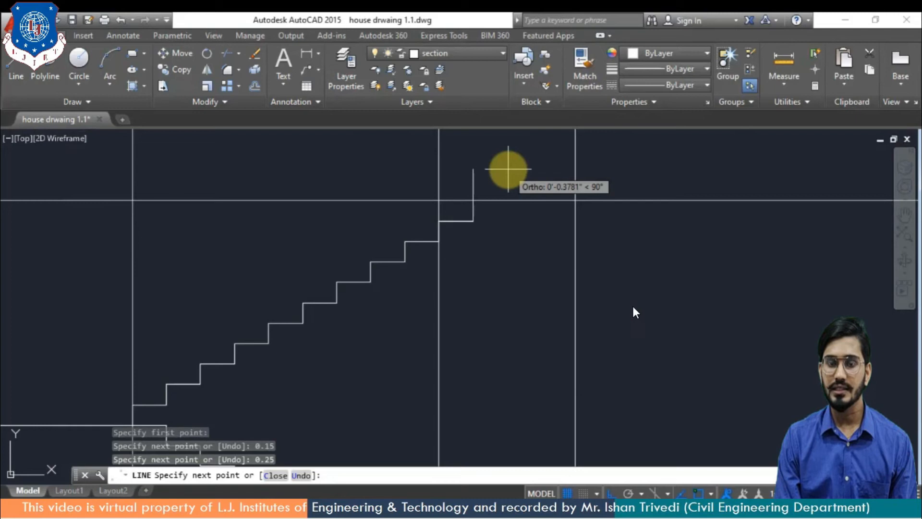
text(.1)
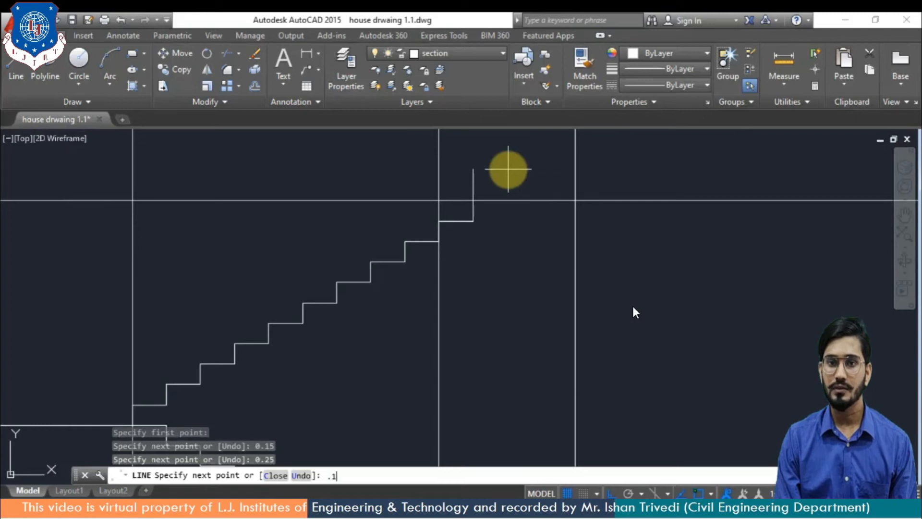
text(5)
key(Return)
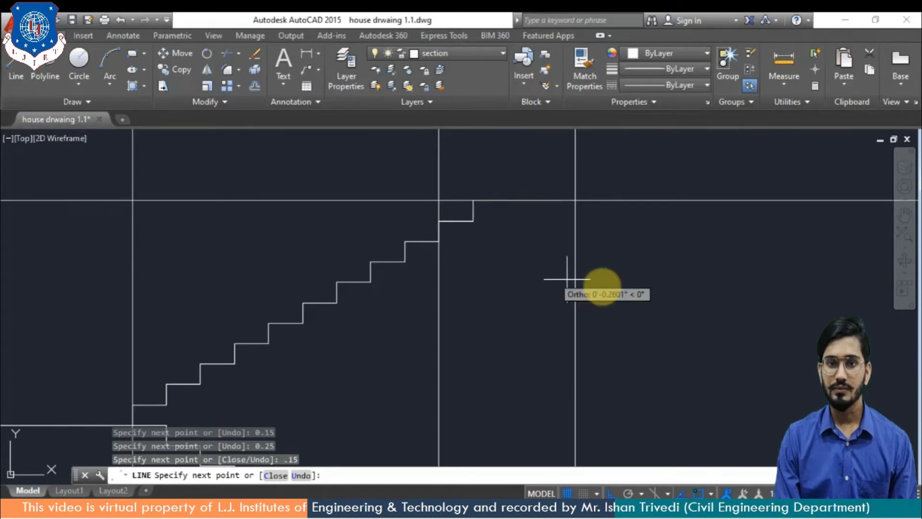
key(Return)
scroll(576, 302, down, 5)
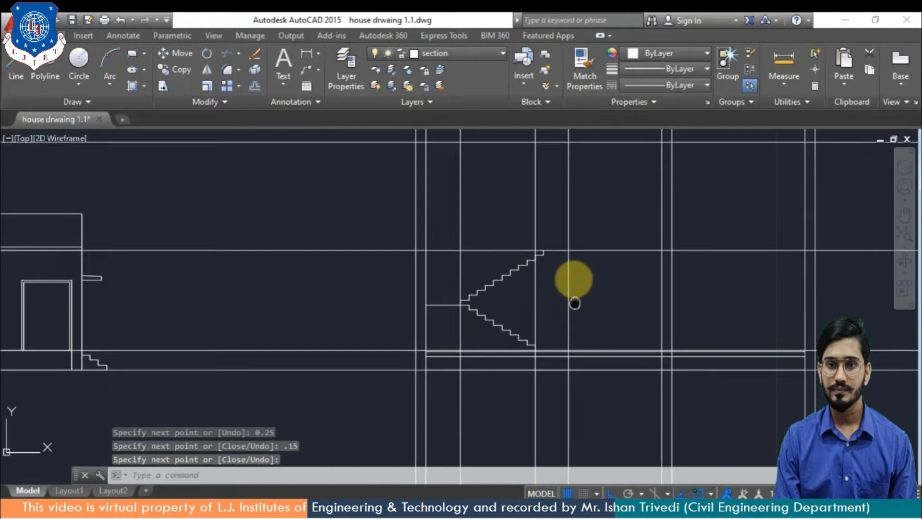
Erase the two vertical construction lines projected from the first and last risers of the stair flight.
scroll(547, 175, down, 3)
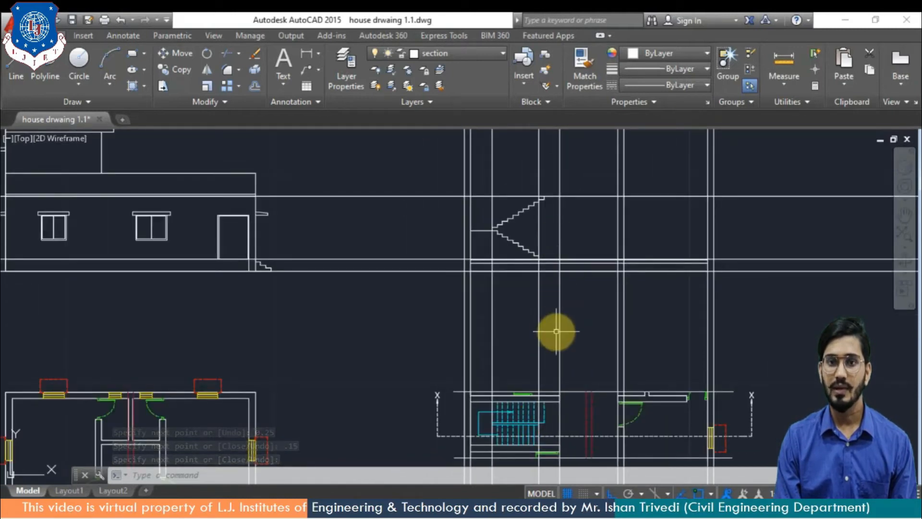
click(539, 336)
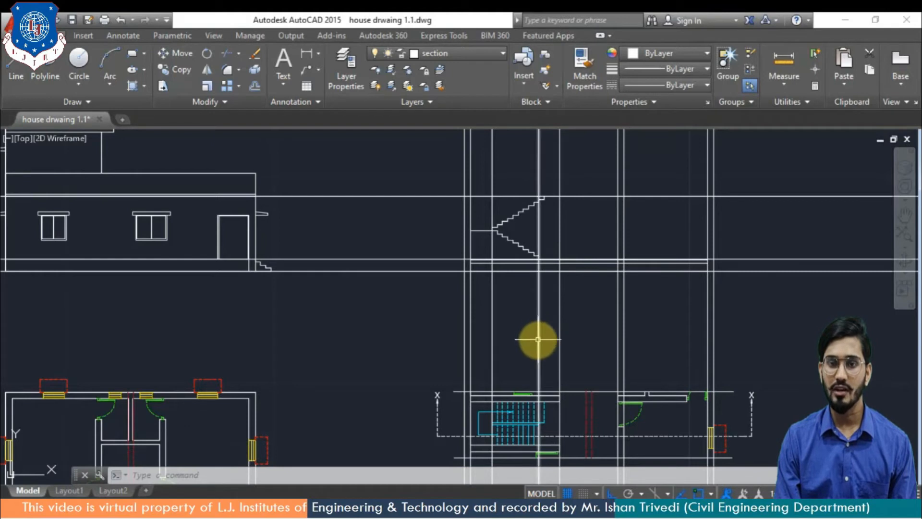
click(492, 349)
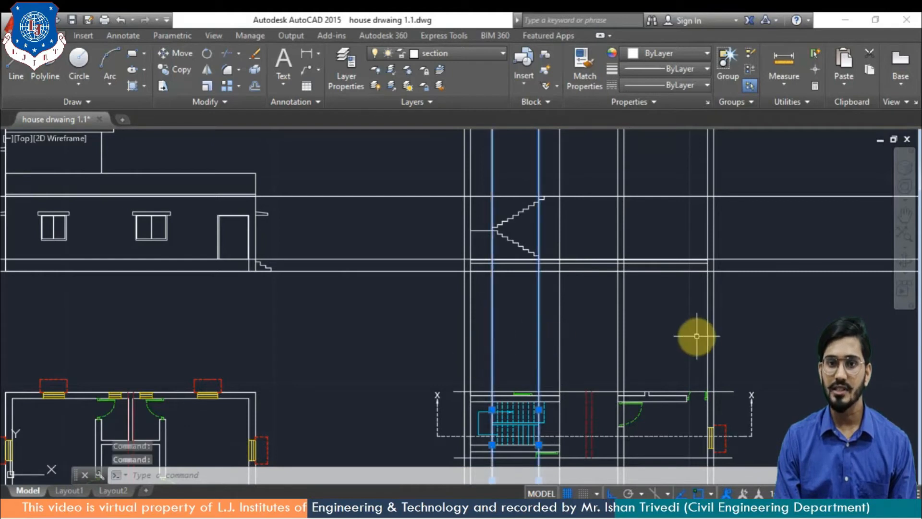
key(Delete)
mouse_move(641, 377)
middle_down()
mouse_move(644, 367)
mouse_move(646, 384)
middle_up()
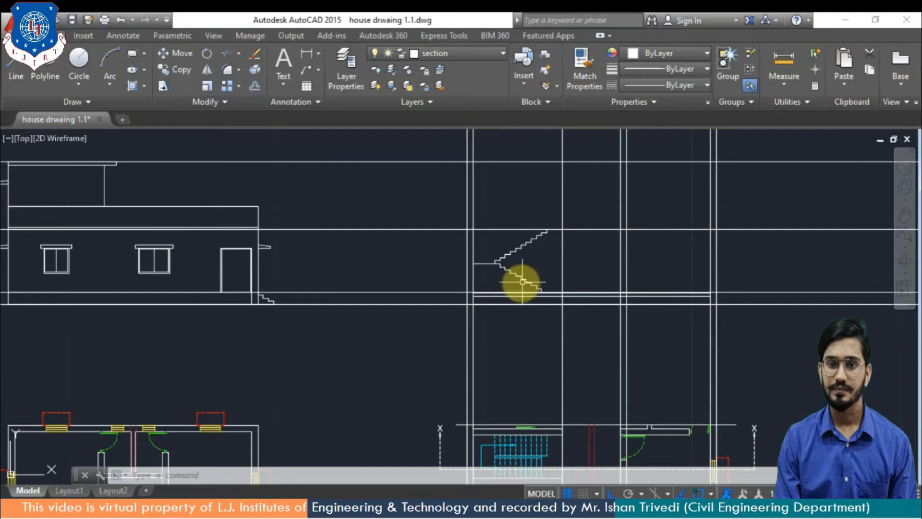
mouse_move(655, 279)
middle_down()
mouse_move(648, 294)
mouse_move(535, 319)
mouse_move(520, 313)
middle_up()
scroll(541, 307, up, 2)
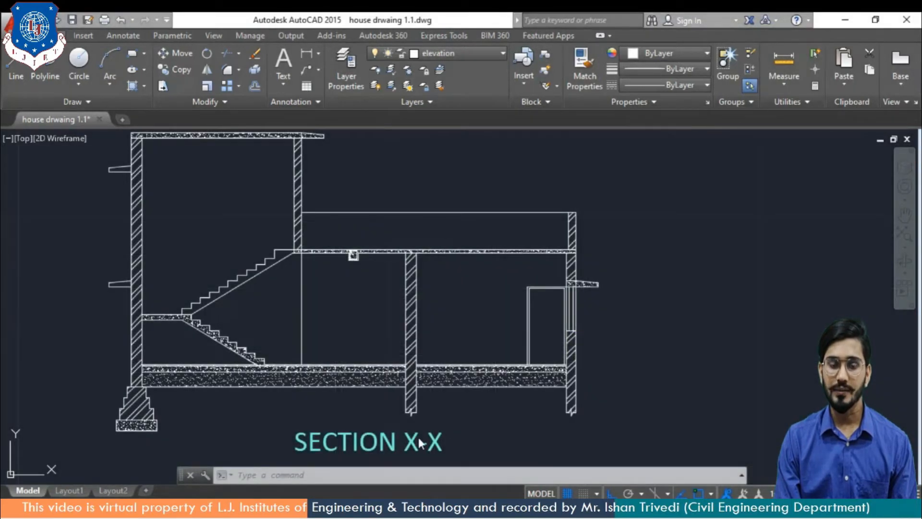
Place a multileader pointing up at the underside of the filling layer between the middle and outer walls, with its landing below.
click(404, 476)
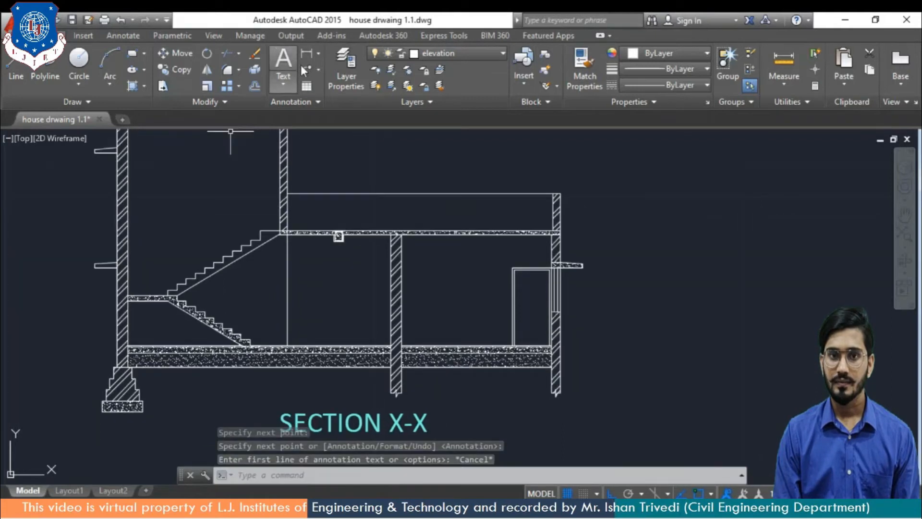
click(310, 69)
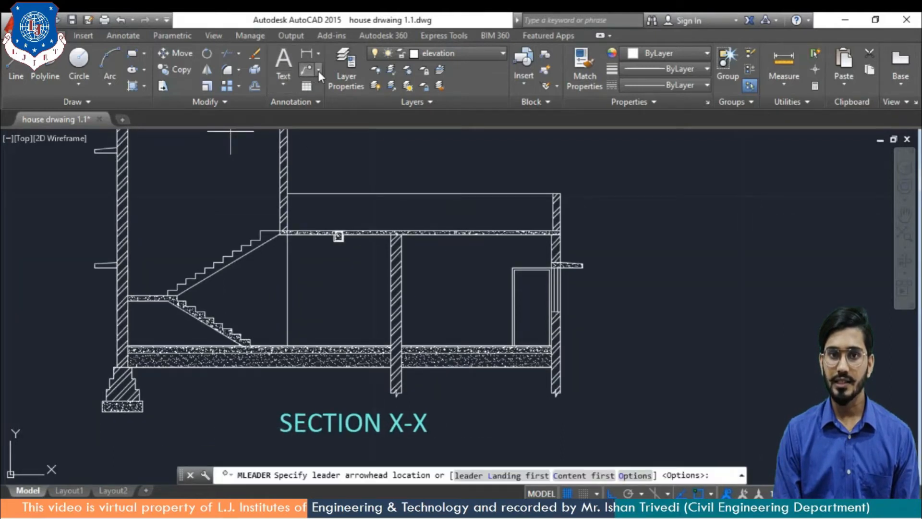
click(318, 70)
click(319, 94)
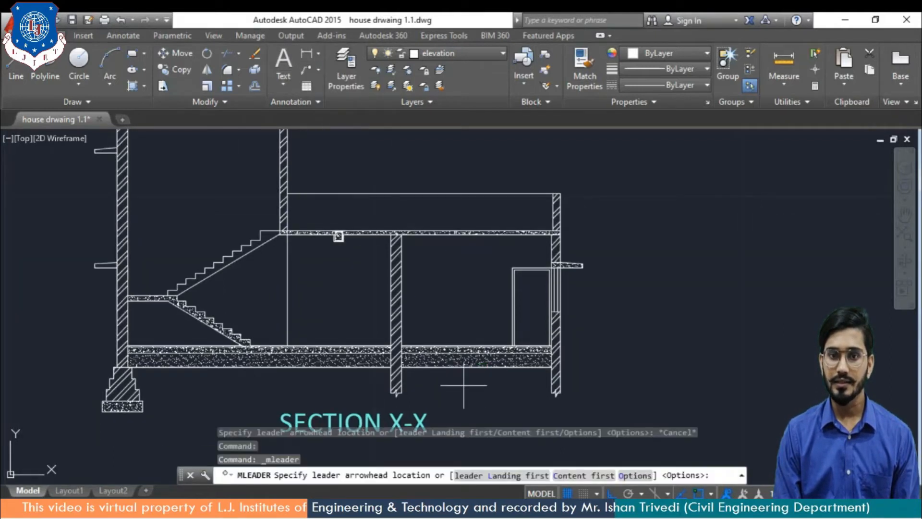
scroll(461, 370, up, 2)
click(440, 370)
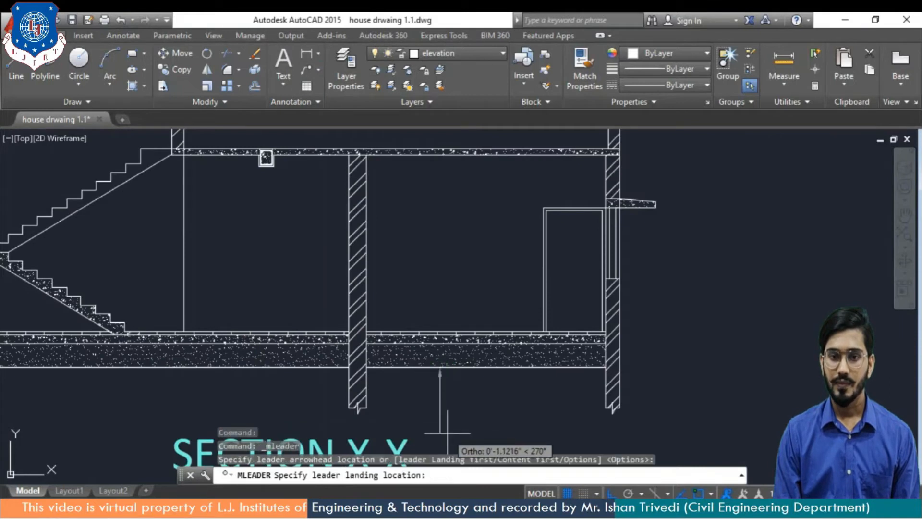
scroll(446, 422, down, 3)
click(448, 377)
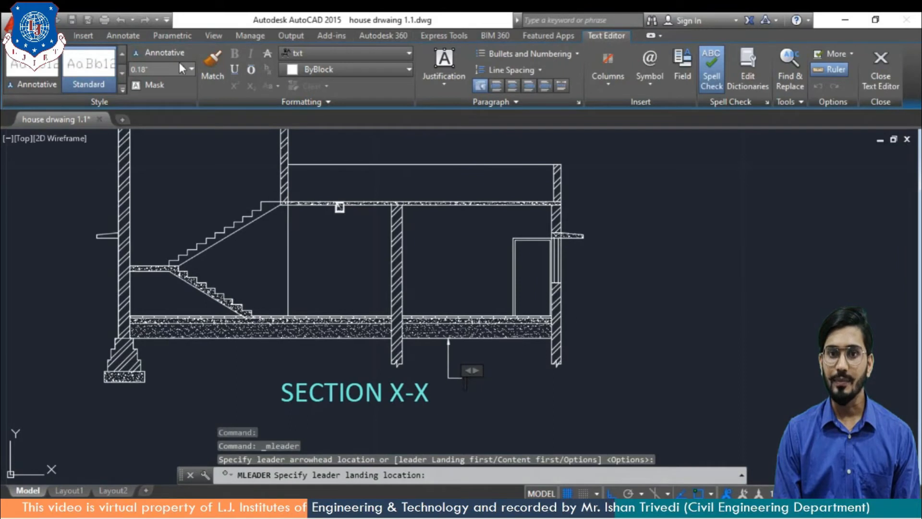
Label the leader MURUM in Calibri with a text height of 0.3.
click(174, 73)
text(0.3)
key(Return)
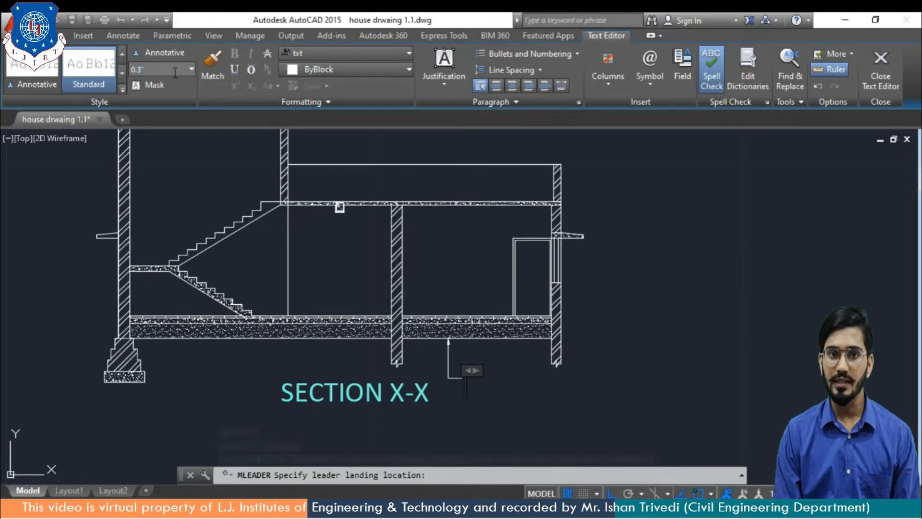
click(304, 54)
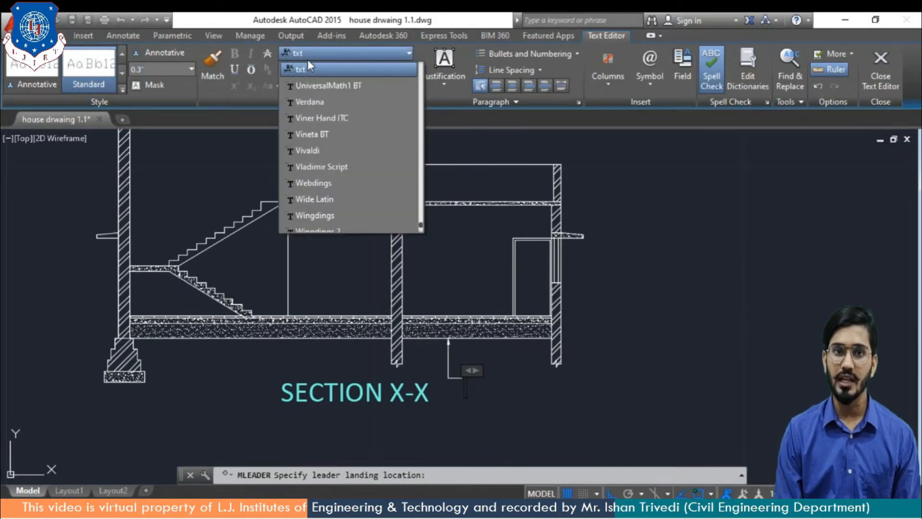
key(c)
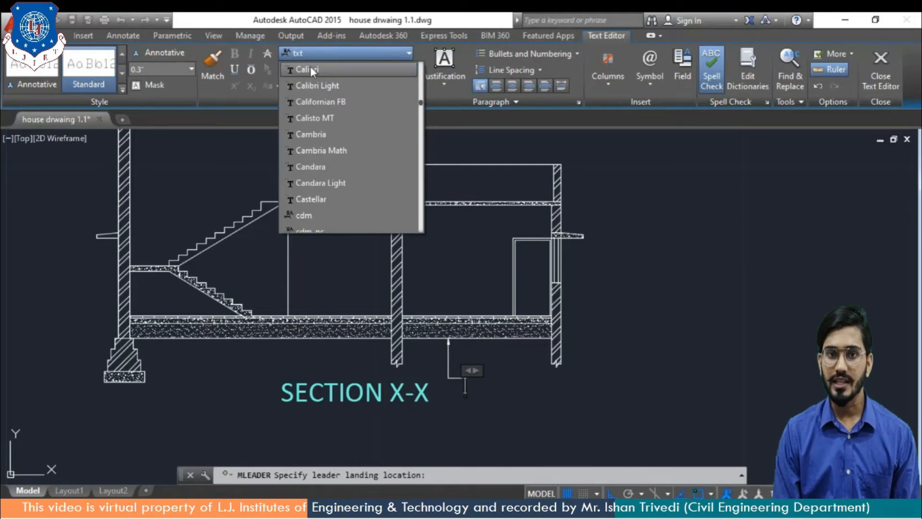
click(311, 67)
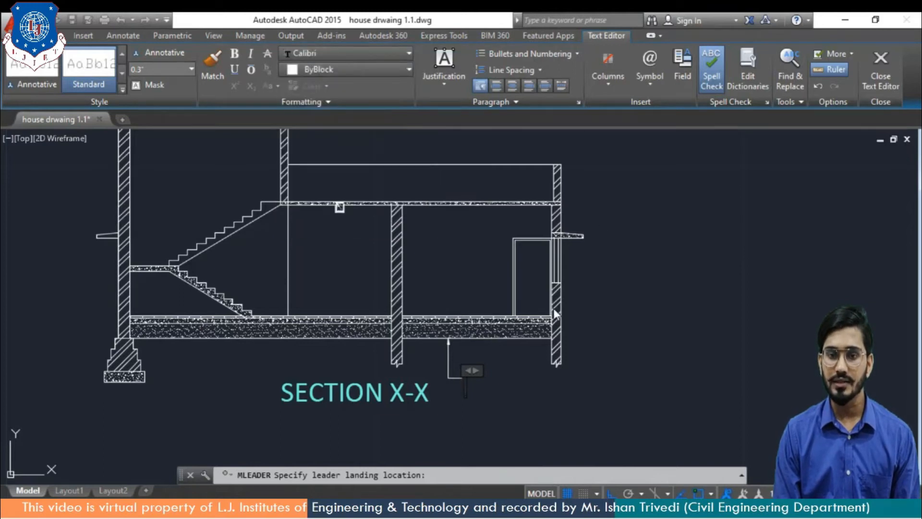
text(RUM)
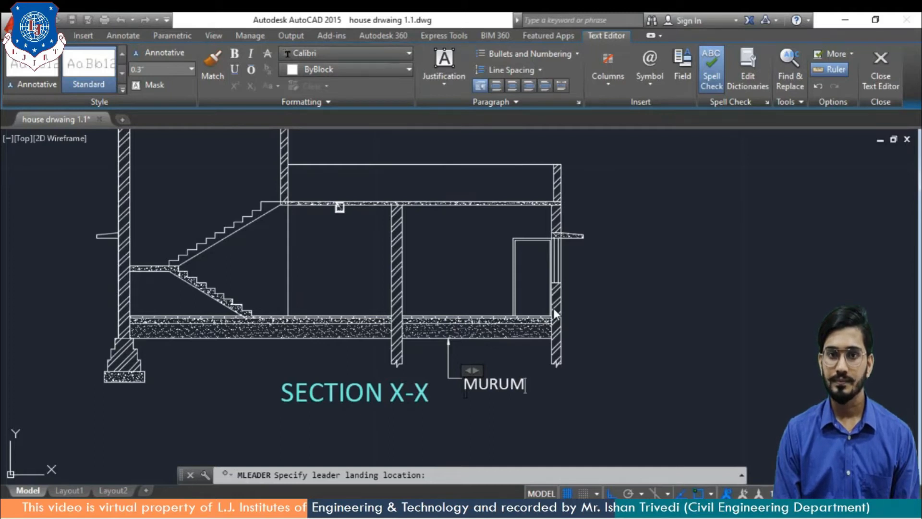
click(554, 307)
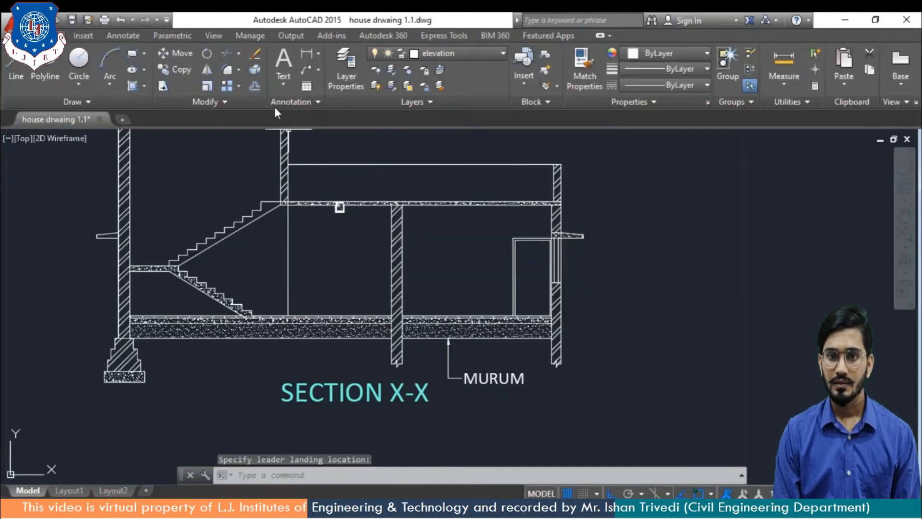
Place a second multileader pointing down at the floor surface beside the middle wall, with its landing inside the room.
click(307, 78)
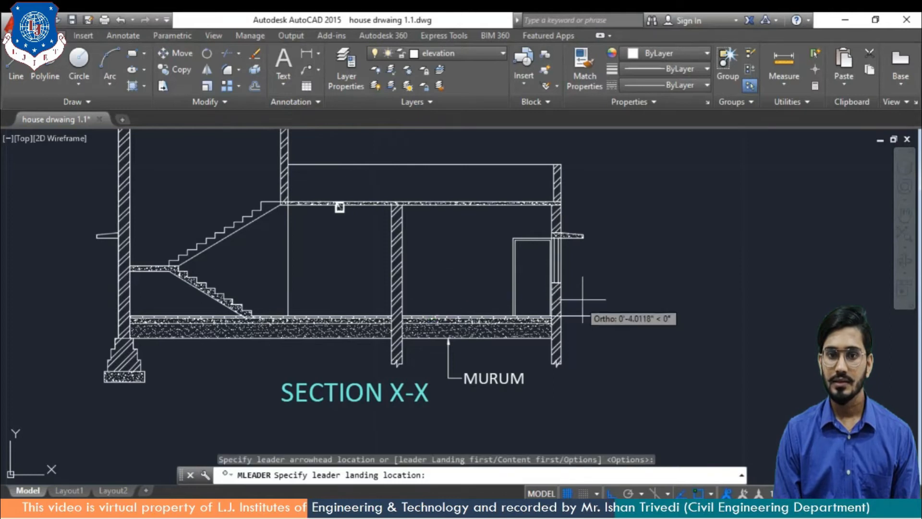
click(434, 278)
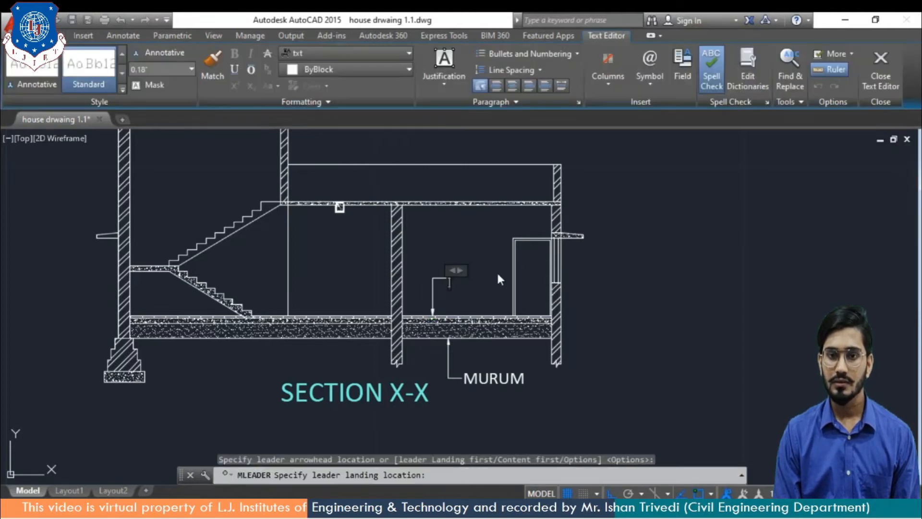
text(FLO)
key(BackSpace)
key(BackSpace)
key(BackSpace)
Label the floor leader FLOORING 5CM in Calibri with a text height of 0.3 and save the text.
click(339, 52)
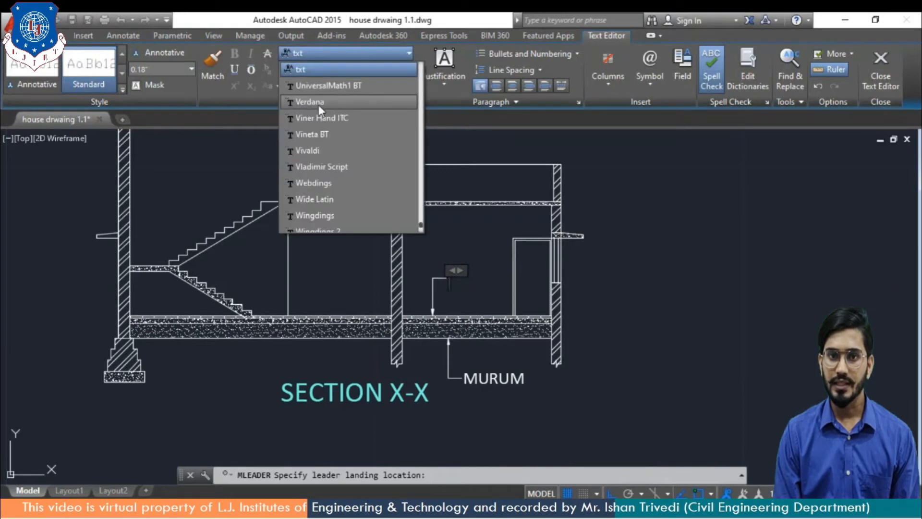
scroll(319, 104, up, 10)
click(335, 71)
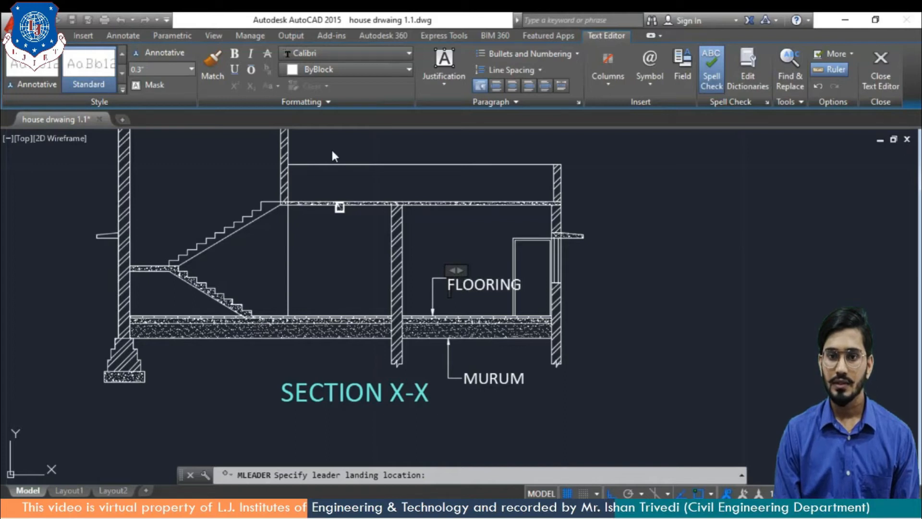
text(M)
key(Escape)
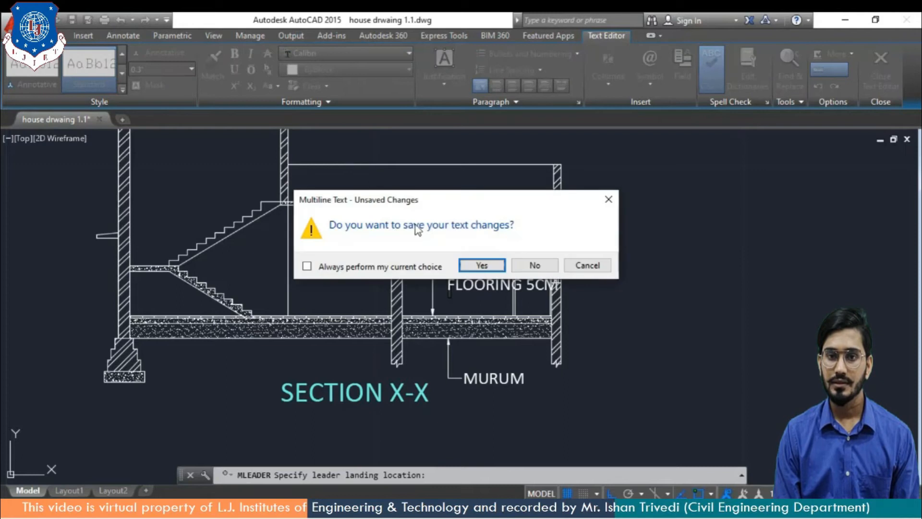
click(483, 267)
Stretch the FLOORING 5CM leader's landing straight up to just below the slab, clear of the door.
click(460, 280)
click(432, 295)
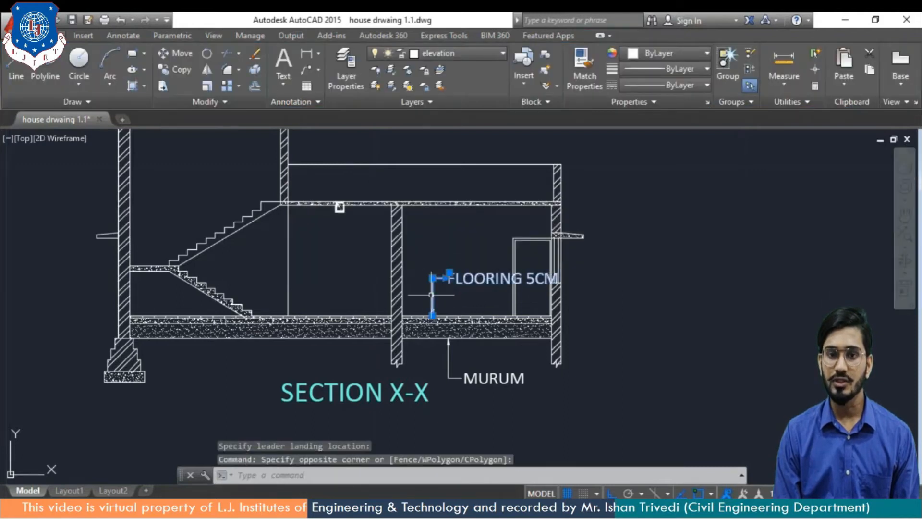
click(432, 278)
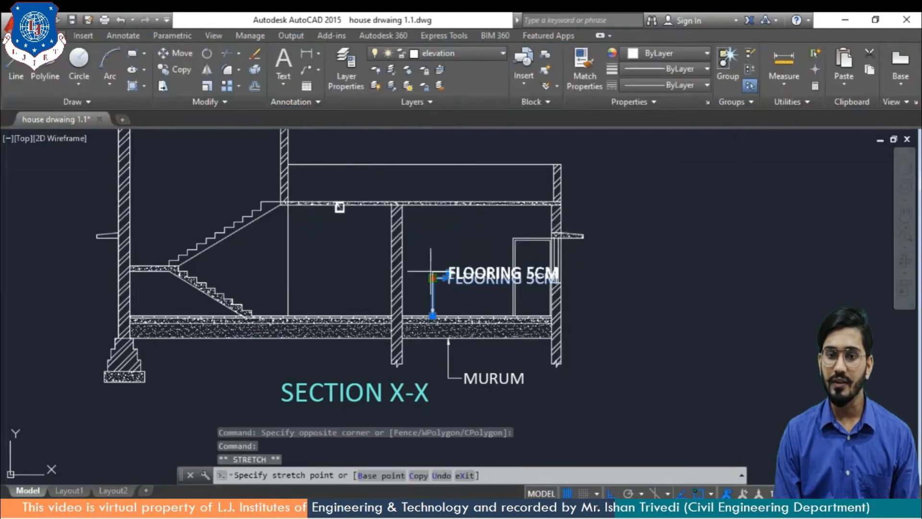
click(433, 221)
key(Escape)
Examine the finished copy of section X-X, including its leaders, dimensions and the beam's stirrup and bar callouts.
scroll(588, 271, down, 3)
scroll(552, 278, up, 3)
middle_drag(551, 279, 527, 323)
mouse_move(382, 305)
middle_down()
mouse_move(644, 323)
mouse_move(685, 311)
middle_up()
middle_drag(179, 323, 588, 275)
mouse_move(486, 270)
middle_down()
mouse_move(486, 319)
mouse_move(485, 297)
middle_up()
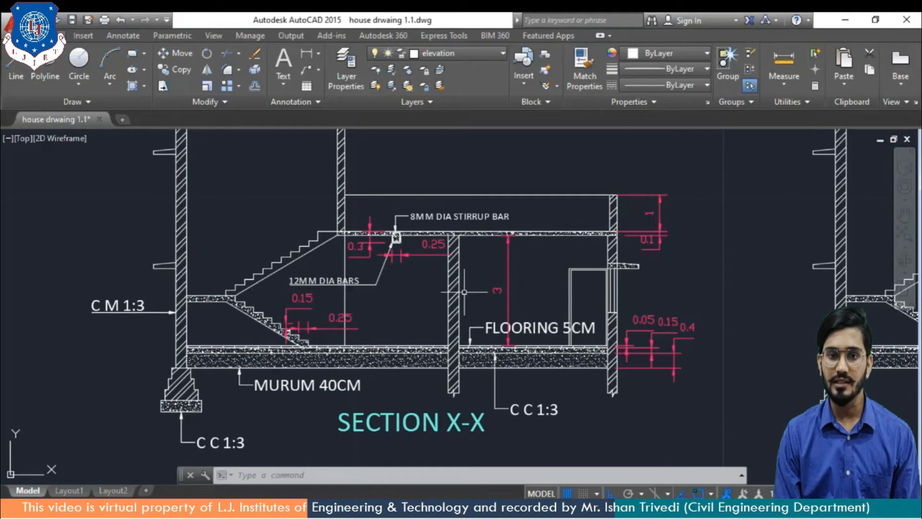
scroll(427, 245, up, 6)
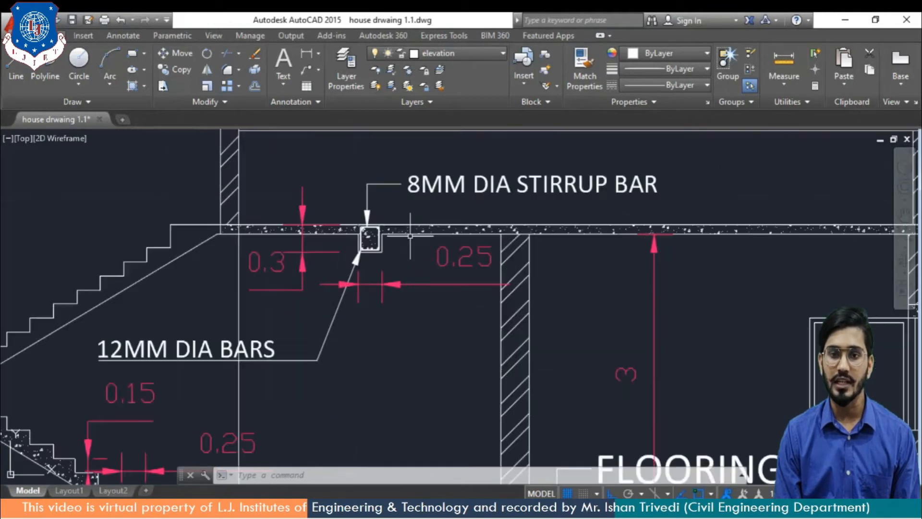
mouse_move(346, 246)
middle_down()
mouse_move(358, 356)
mouse_move(351, 336)
middle_up()
scroll(312, 279, down, 6)
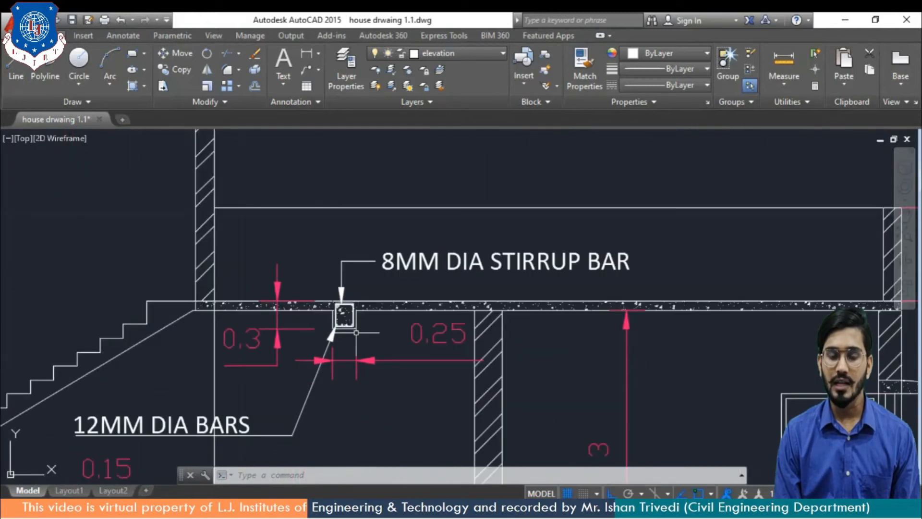
scroll(425, 307, down, 4)
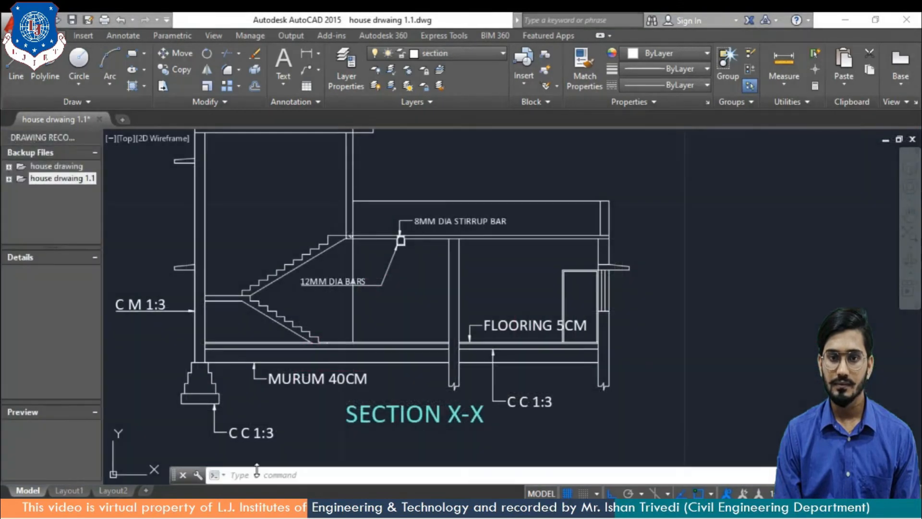
Start a hatch in the outer wall below the window of the unhatched section and choose the ANSI32 pattern.
click(264, 469)
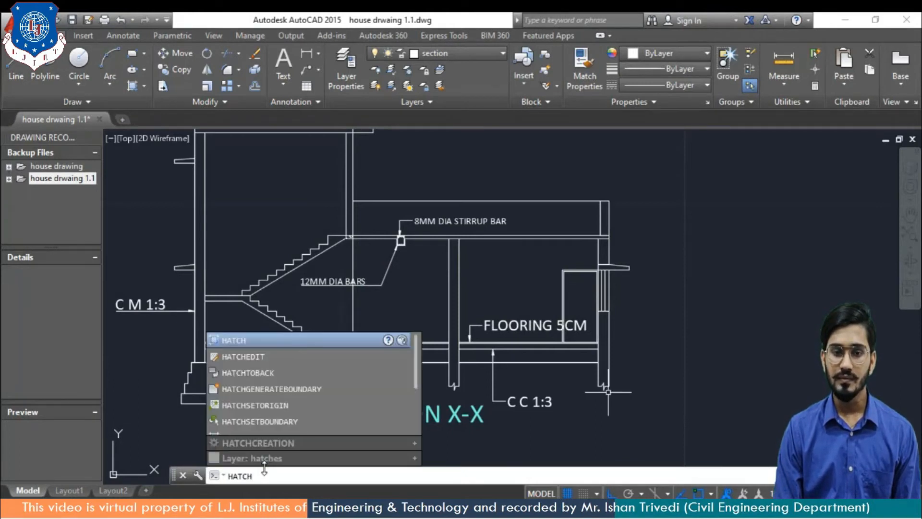
key(Return)
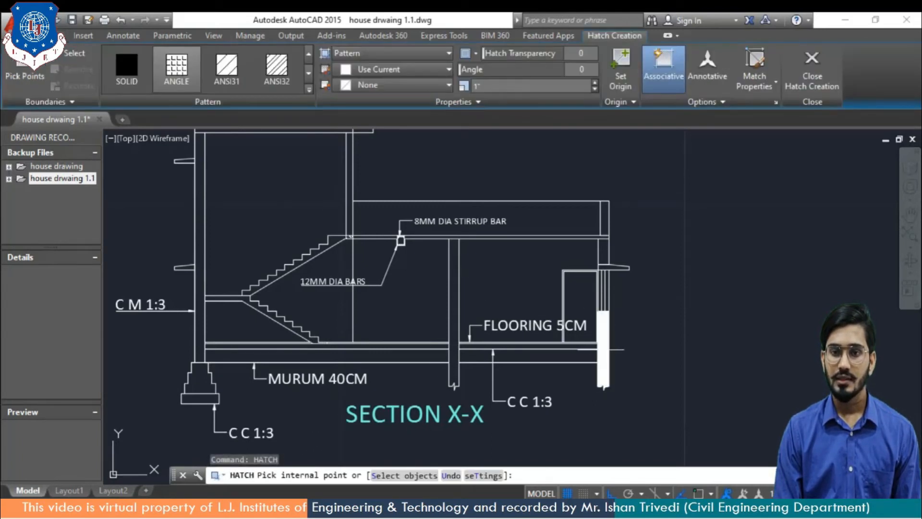
click(604, 336)
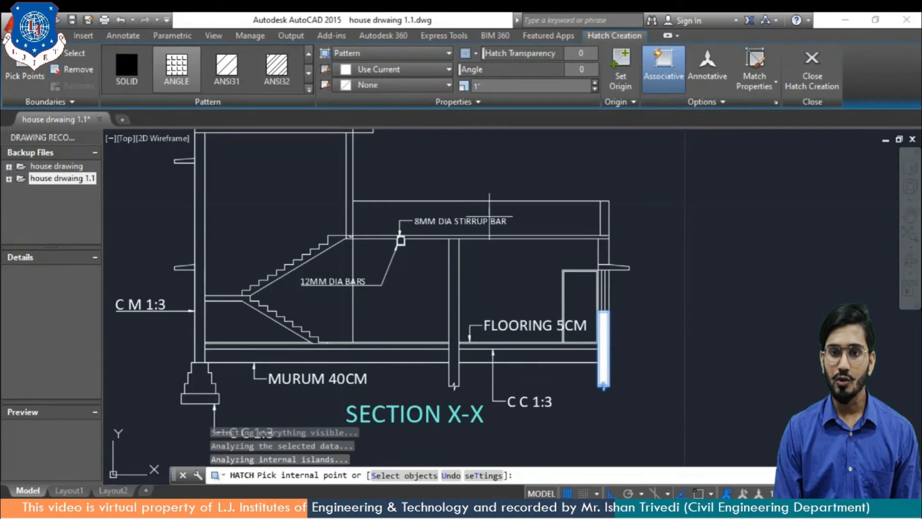
click(275, 85)
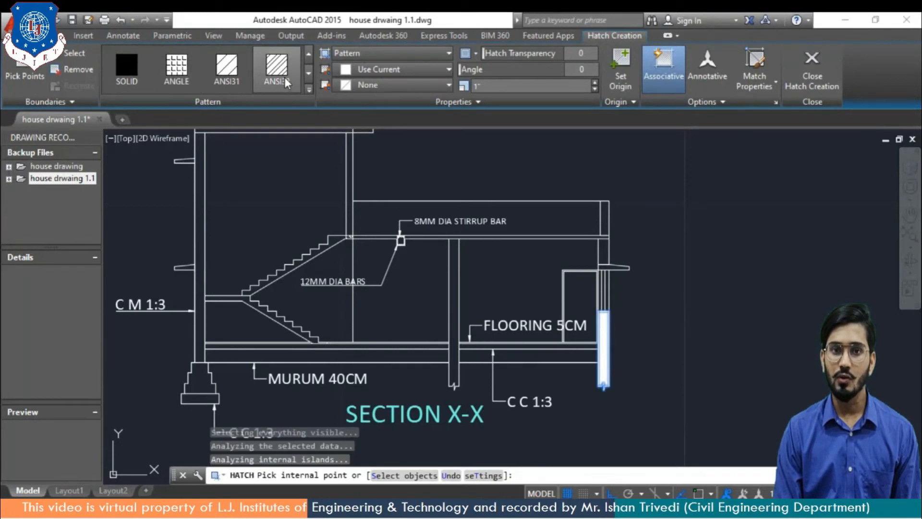
click(309, 89)
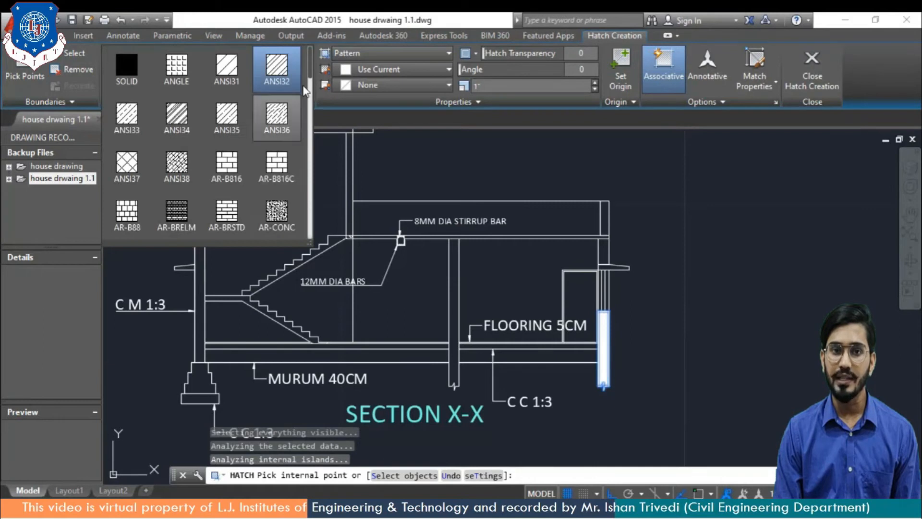
scroll(310, 74, down, 2)
scroll(312, 68, up, 2)
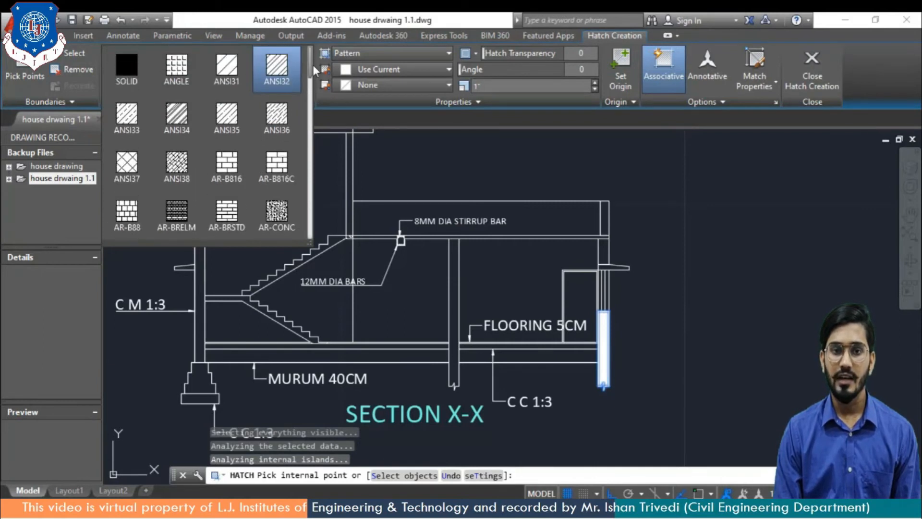
click(285, 68)
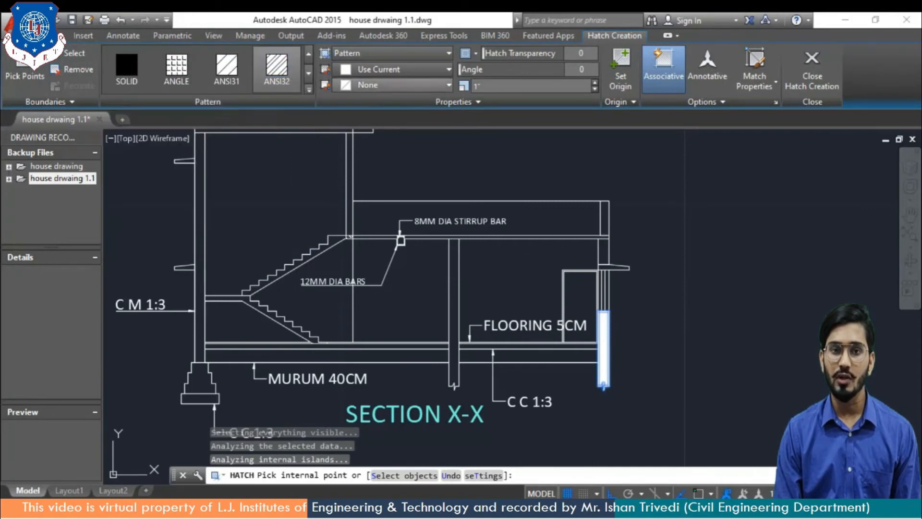
Add the remaining wall segments, parapet, middle wall and stepped footing to the hatch, and reduce its scale so the diagonal lines show.
click(603, 348)
click(604, 250)
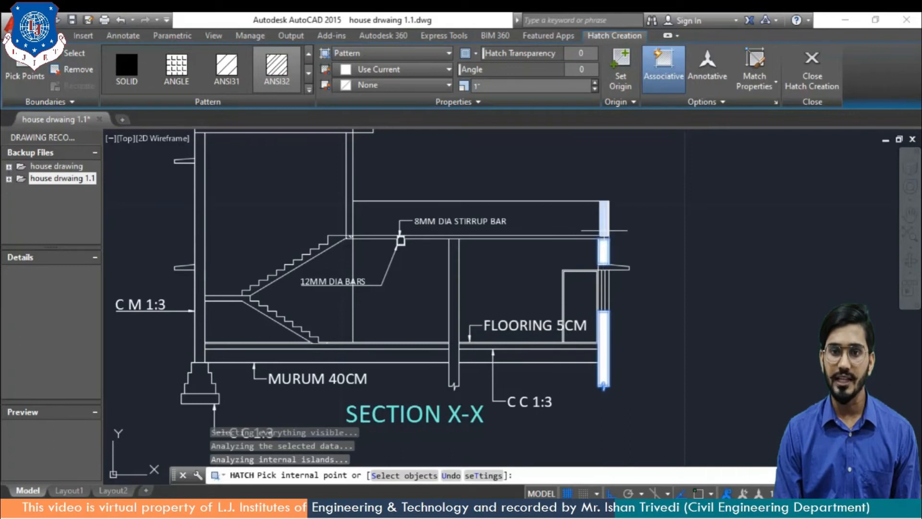
click(202, 282)
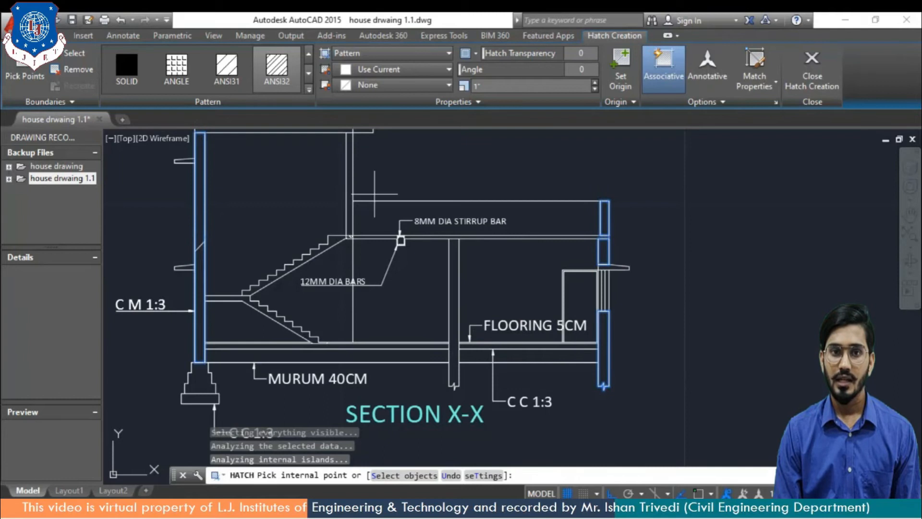
click(349, 198)
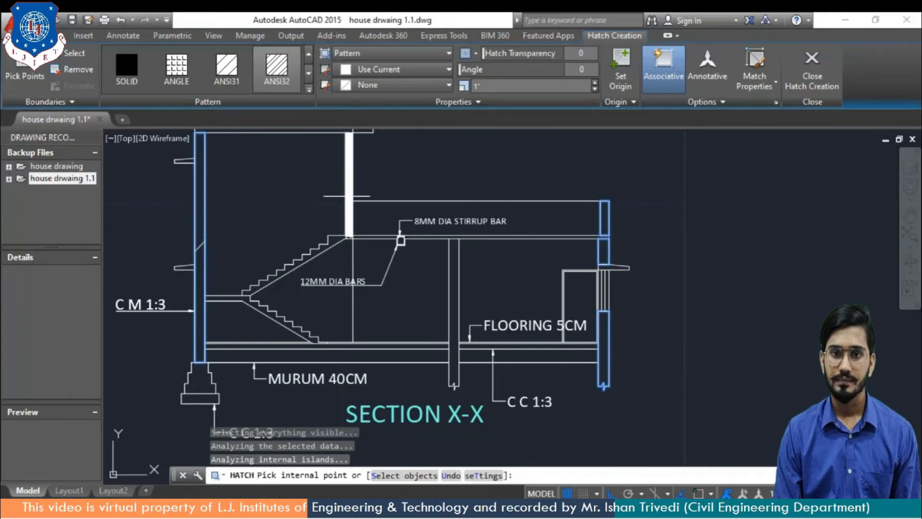
click(201, 384)
click(455, 313)
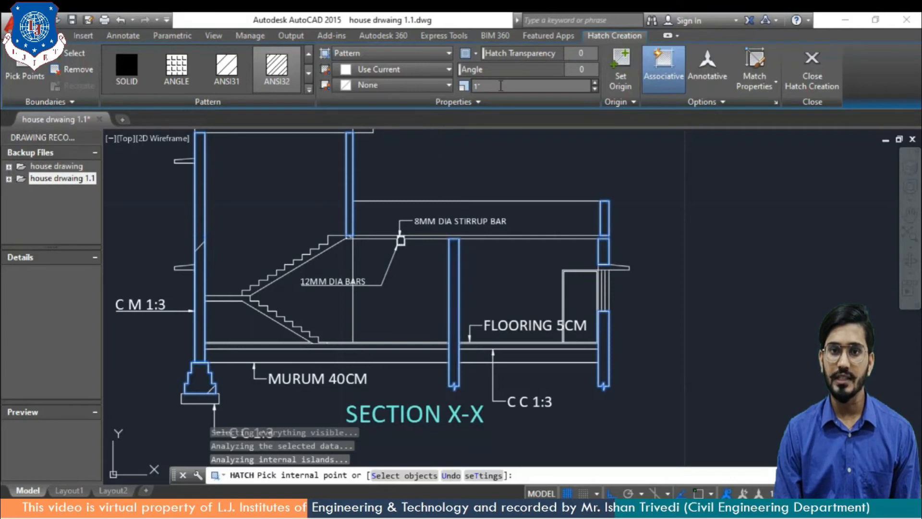
key(BackSpace)
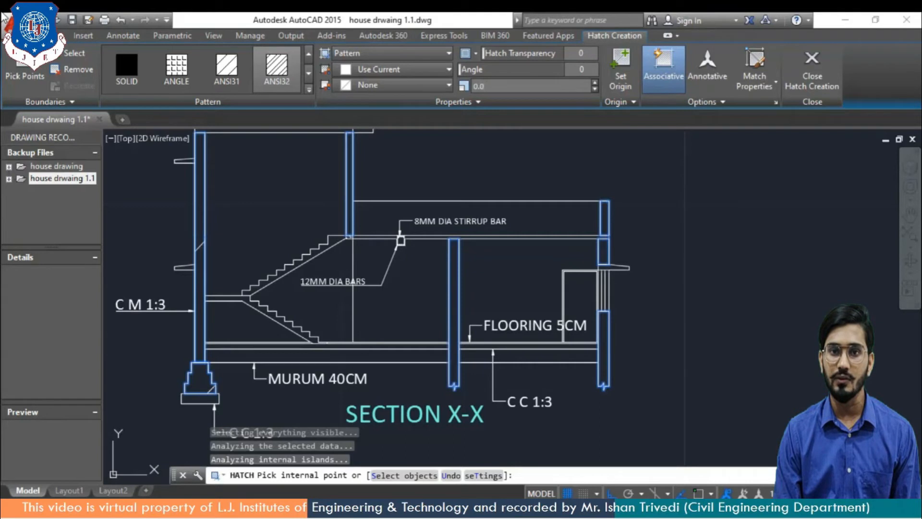
key(Return)
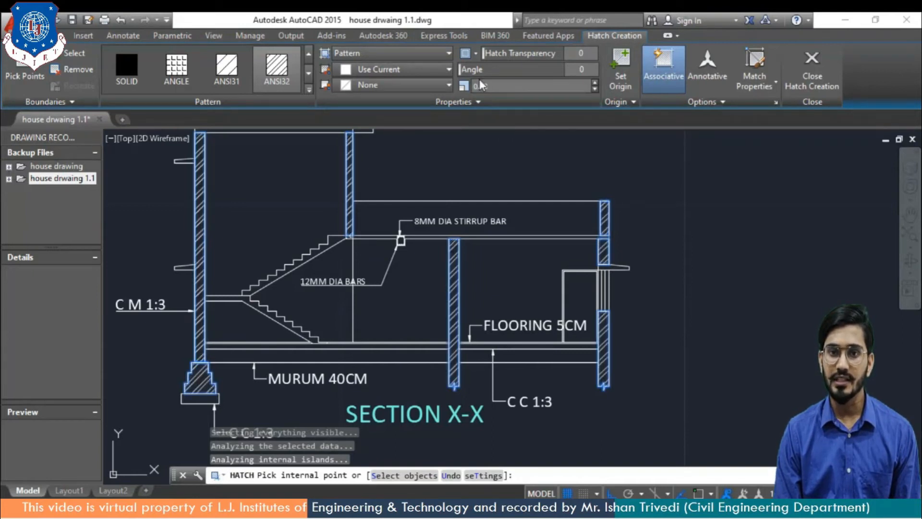
Check the hatched walls and footing of section X-X and finish the hatch without including the door.
scroll(578, 331, up, 2)
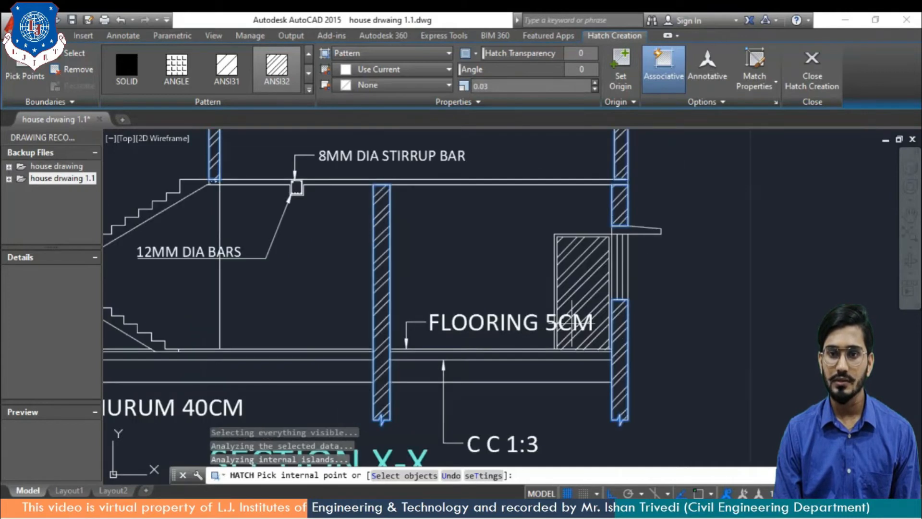
scroll(392, 295, down, 3)
middle_drag(306, 301, 406, 287)
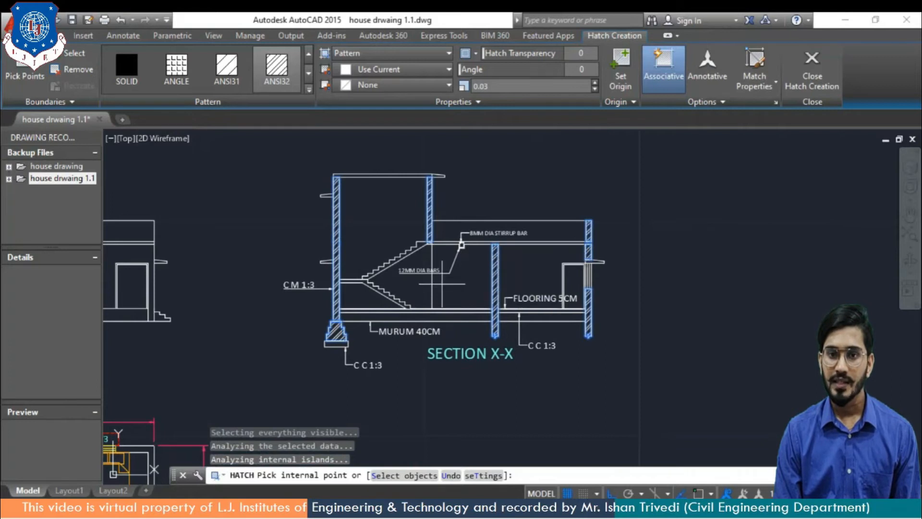
key(Escape)
Examine the hatched section X-X, its dimensioned version, and the hatch patterns of the flooring, concrete and murum layers.
scroll(449, 257, up, 4)
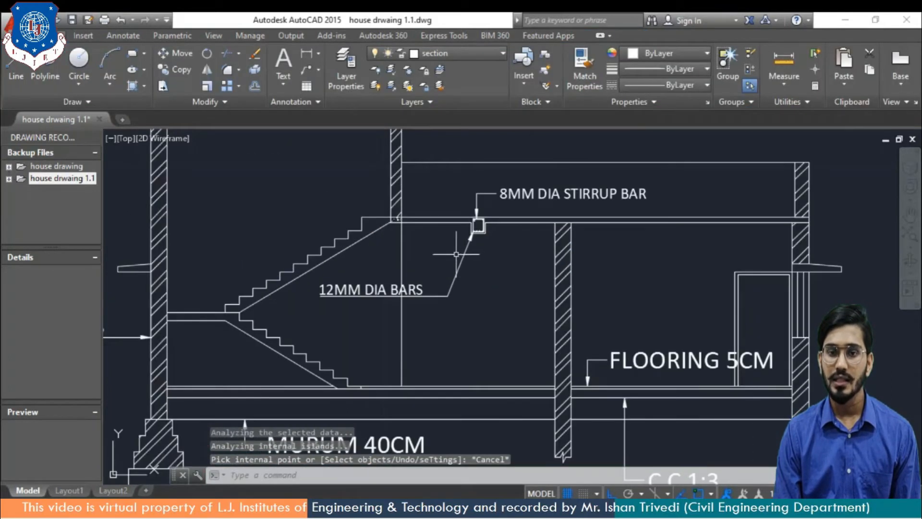
scroll(579, 354, up, 2)
mouse_move(580, 342)
middle_down()
mouse_move(567, 325)
mouse_move(388, 300)
middle_up()
scroll(509, 291, down, 2)
scroll(462, 332, down, 2)
mouse_move(455, 332)
middle_down()
mouse_move(518, 313)
mouse_move(489, 396)
middle_up()
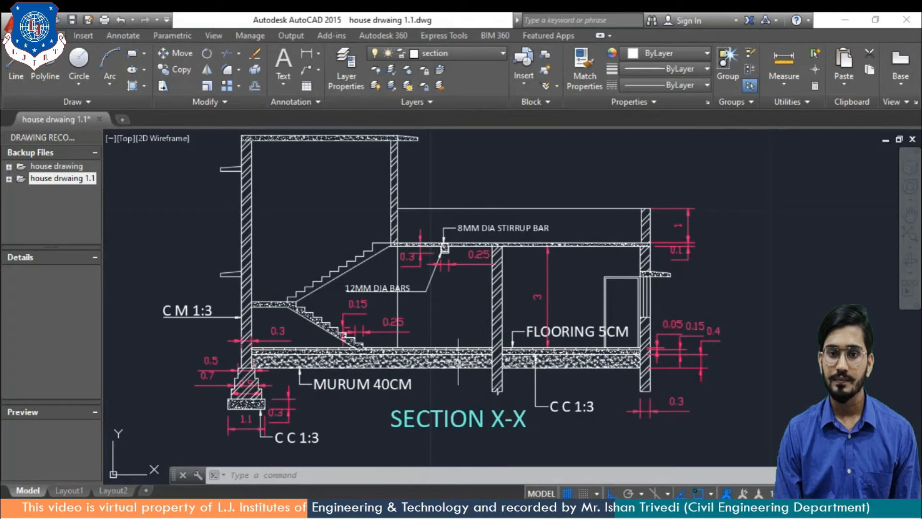
scroll(459, 362, up, 2)
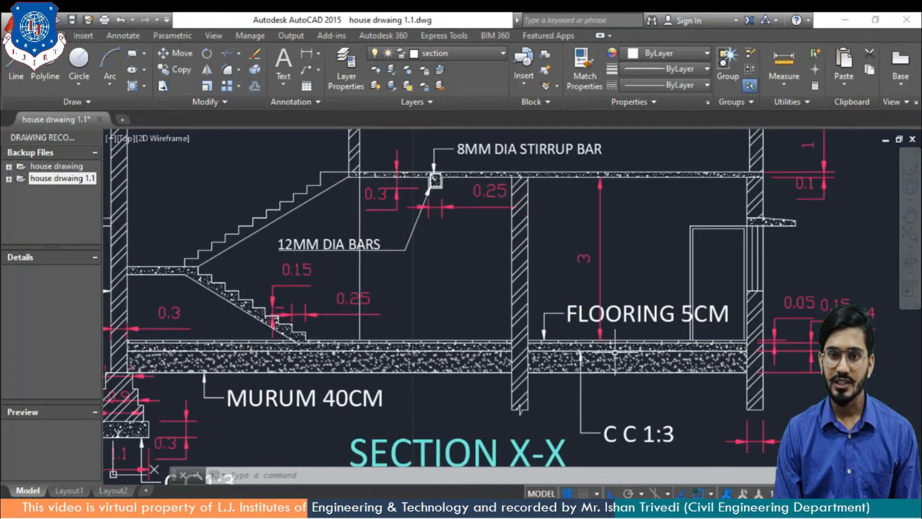
scroll(551, 413, up, 4)
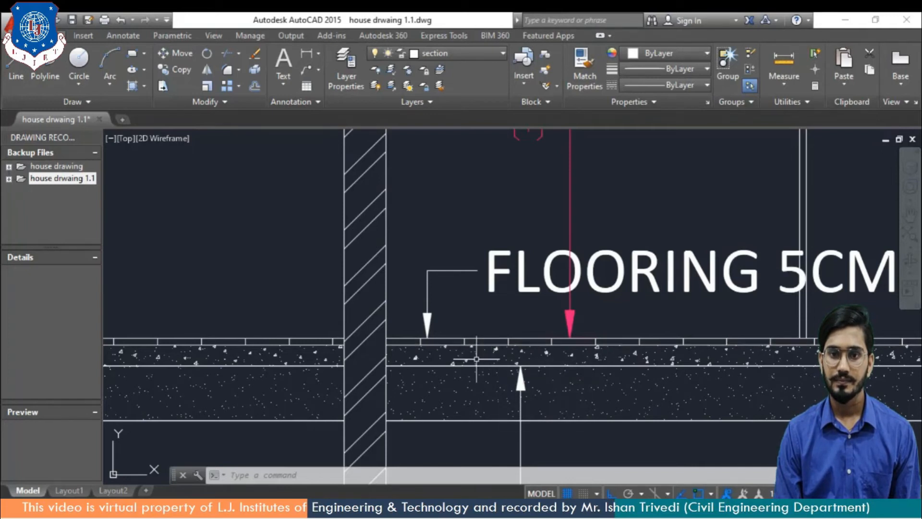
scroll(478, 356, down, 6)
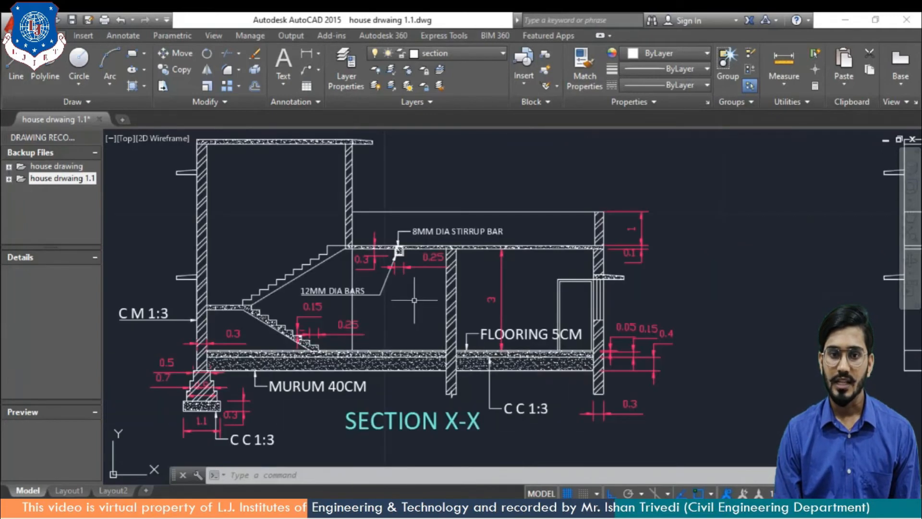
middle_drag(345, 274, 464, 239)
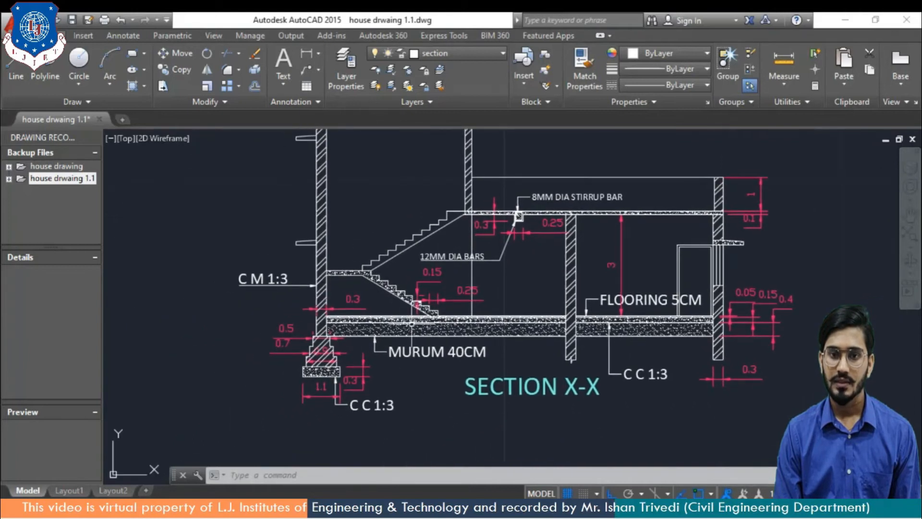
middle_drag(555, 341, 507, 377)
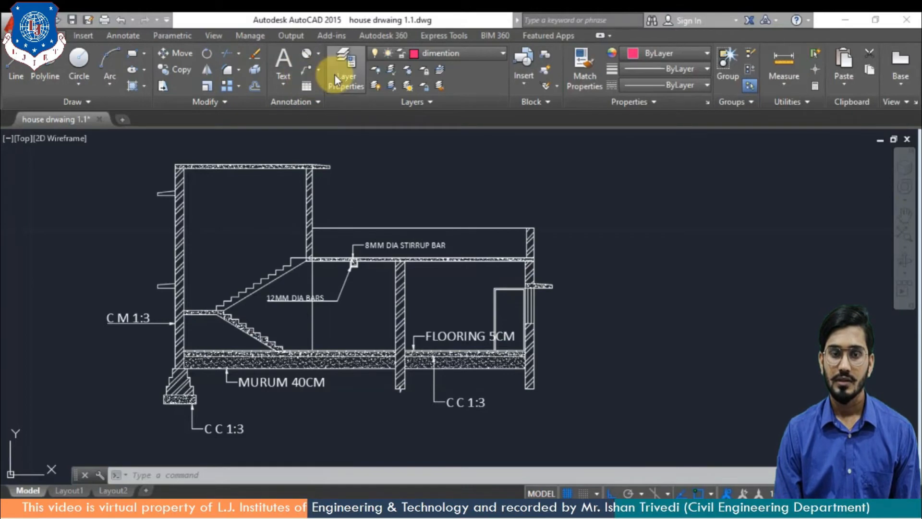
Add a vertical linear dimension for the height of the window opening, placed outside the outer wall.
click(317, 57)
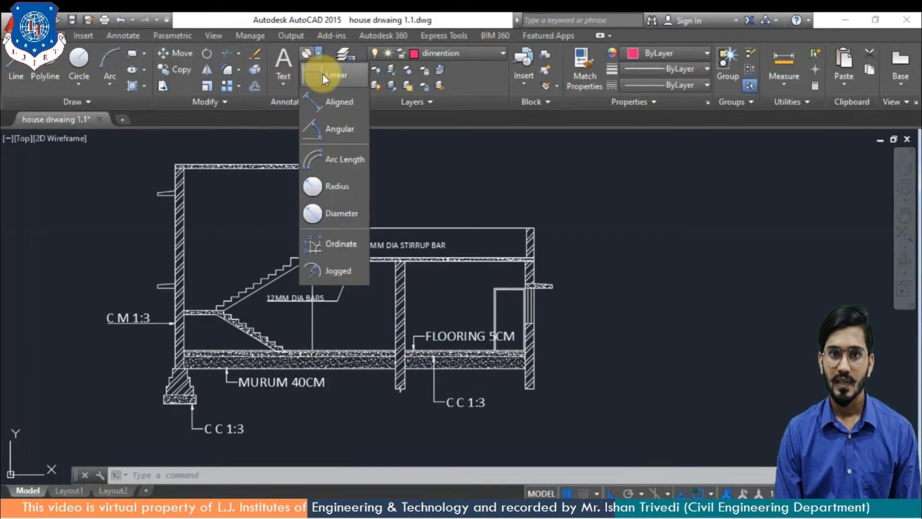
click(322, 73)
click(318, 55)
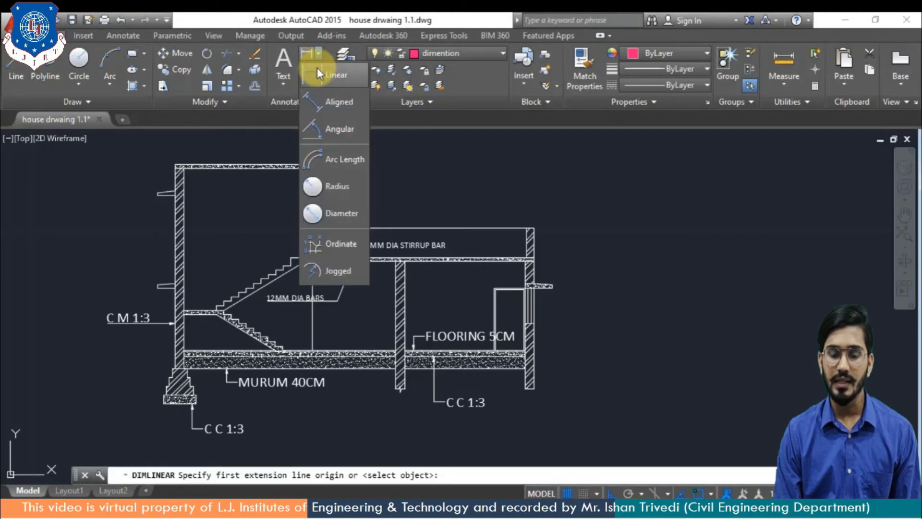
click(329, 70)
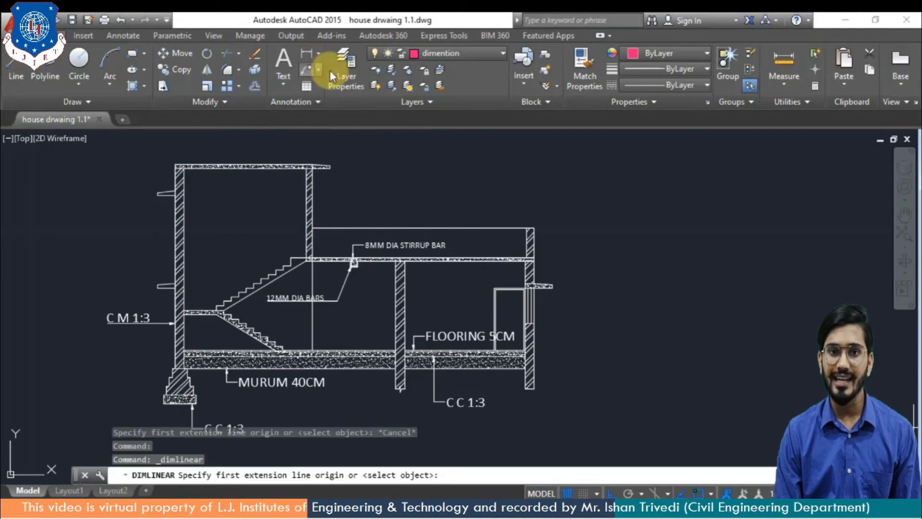
click(537, 287)
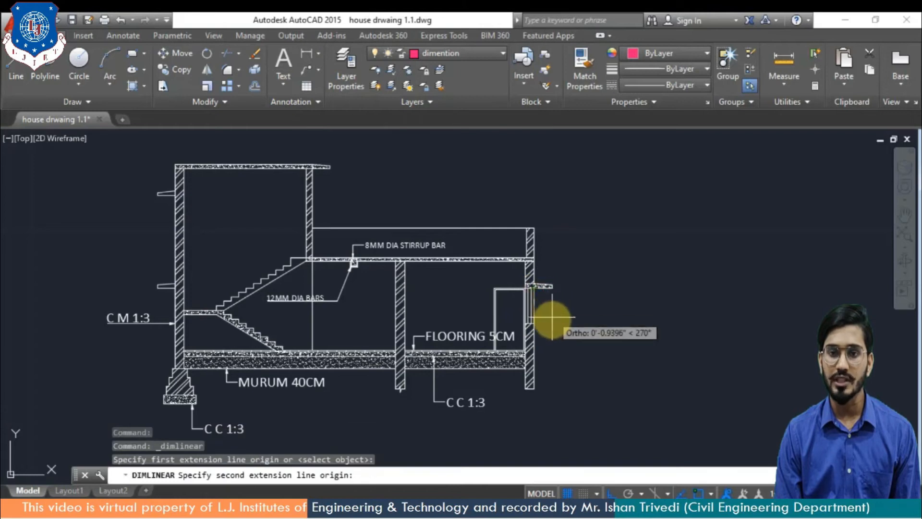
click(536, 322)
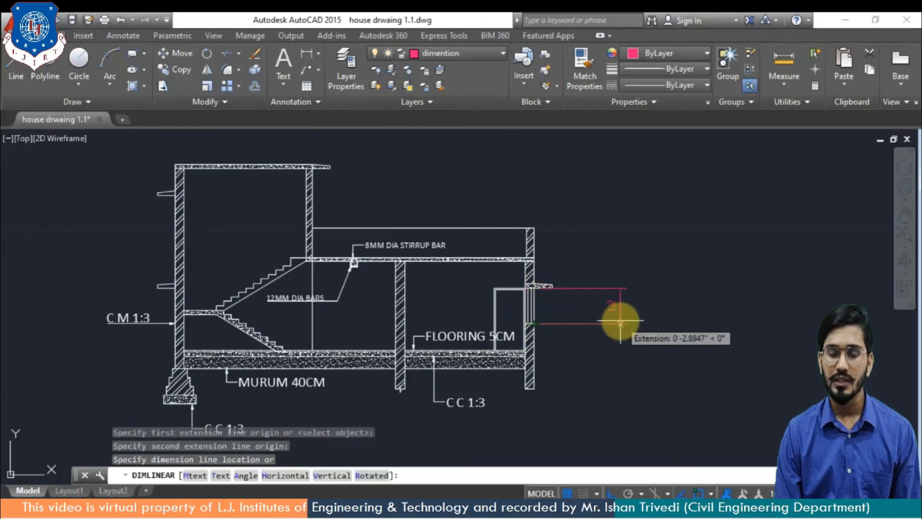
click(571, 323)
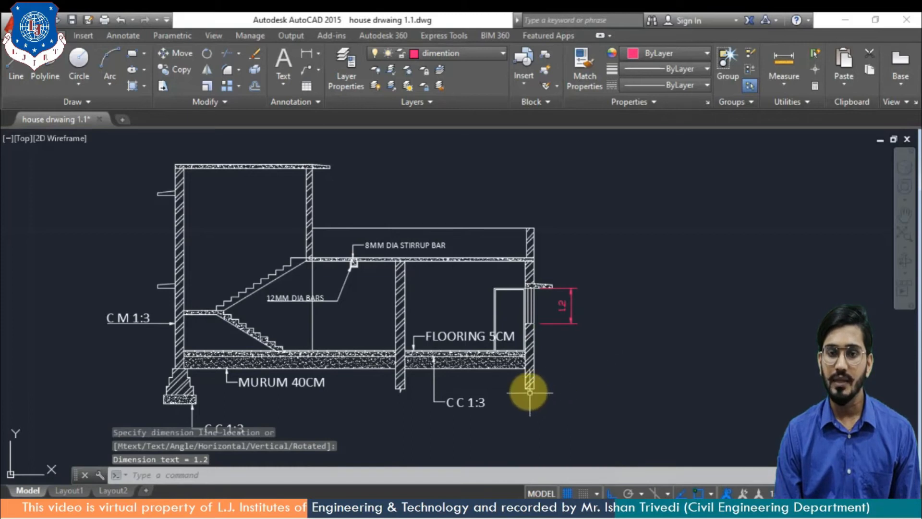
Dimension the parapet's height from the top of the roof slab to the parapet top, outside the wall.
key(Return)
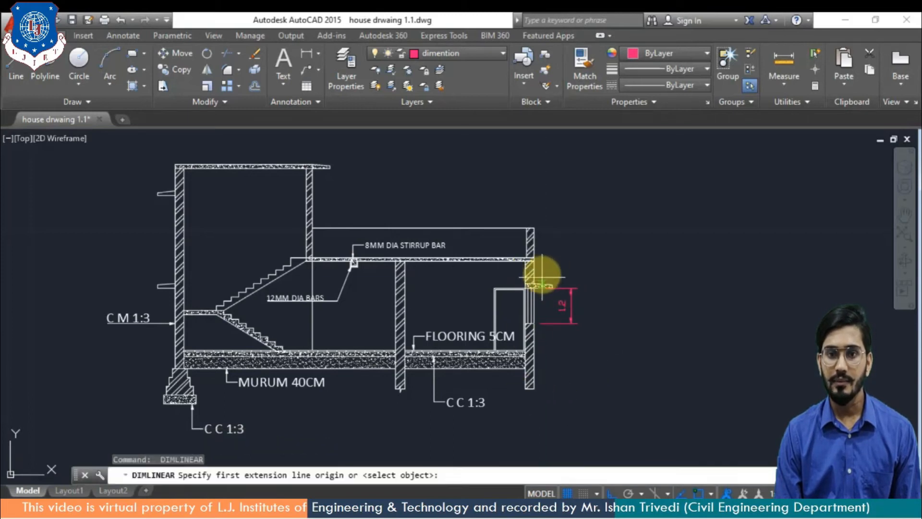
scroll(542, 277, up, 6)
click(534, 259)
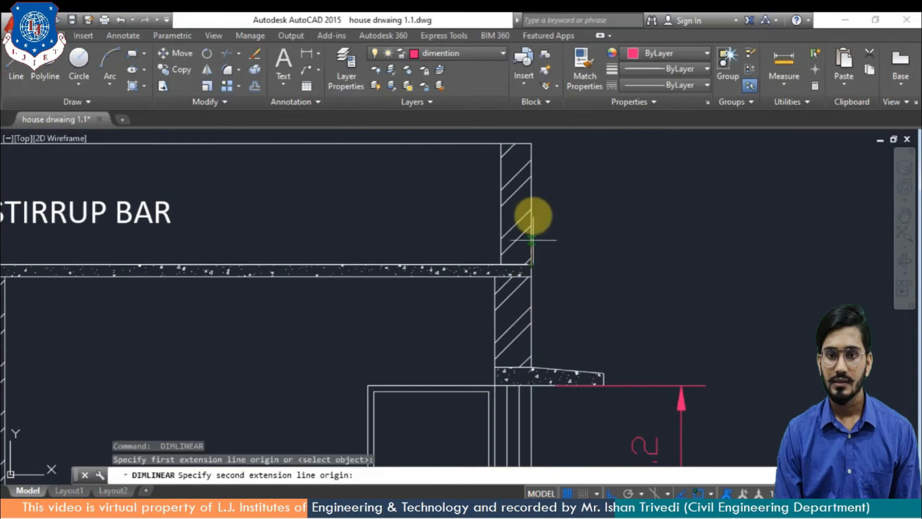
click(532, 143)
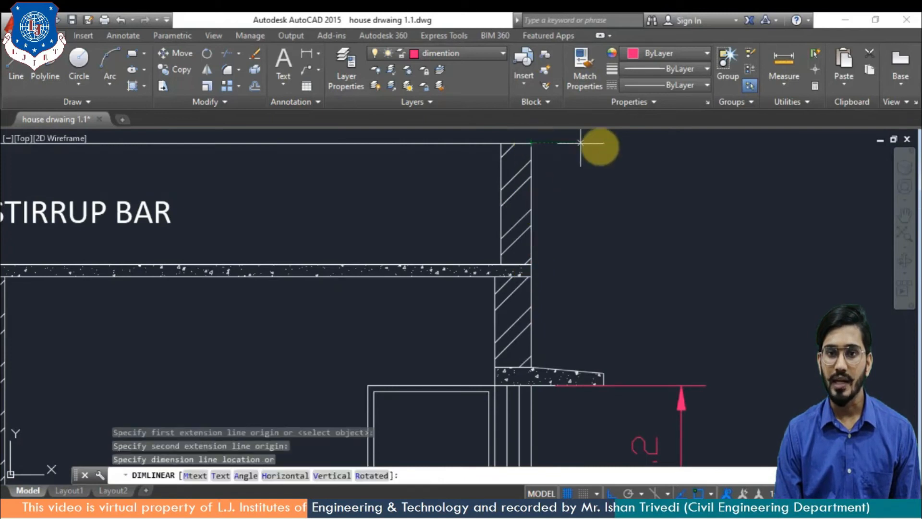
click(613, 147)
Dimension the door's height from its outer top corner to the floor surface, with the dimension line beside the door.
key(Return)
scroll(569, 405, down, 4)
scroll(609, 288, down, 2)
key(Return)
scroll(542, 251, up, 5)
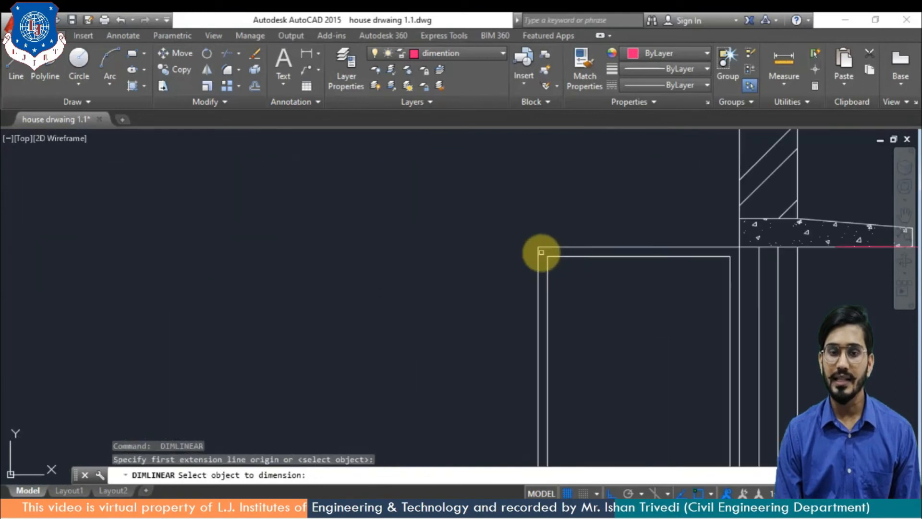
key(Escape)
key(Return)
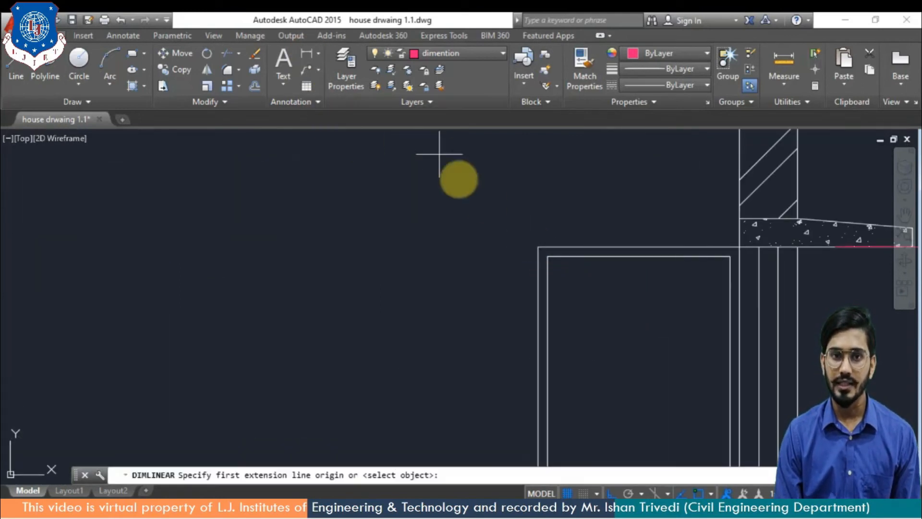
click(537, 247)
scroll(530, 398, down, 2)
middle_drag(530, 398, 550, 212)
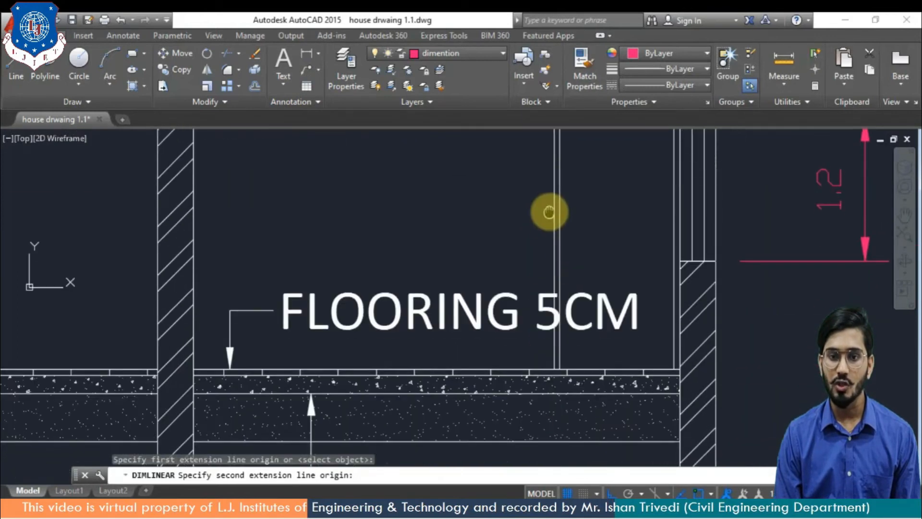
click(553, 369)
click(502, 359)
Restart the linear dimension with DIMLIN and dimension the riser of the bottom step in the lower stair flight.
key(Return)
key(Return)
text(d)
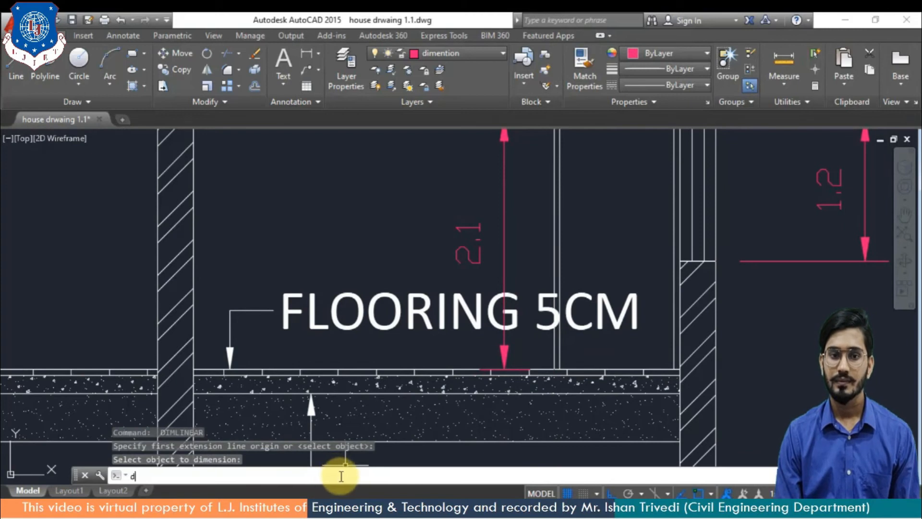
text(iml)
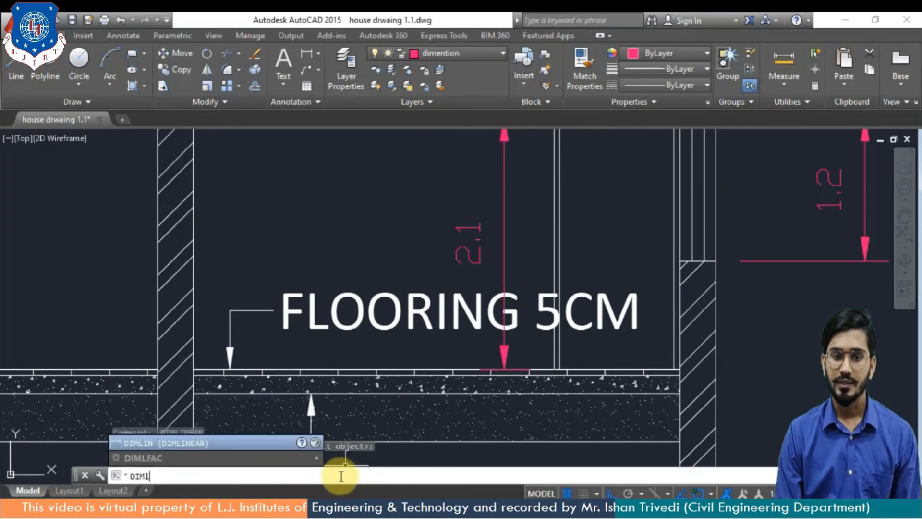
text(in)
key(Return)
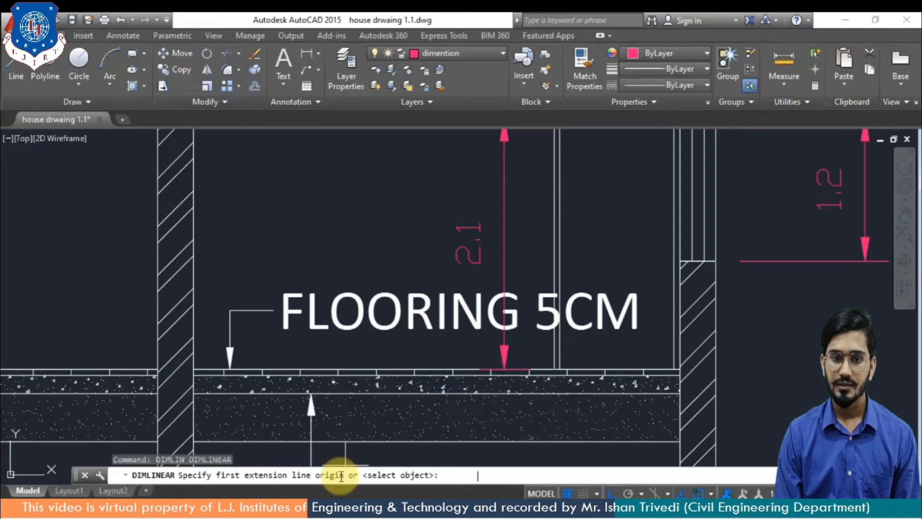
scroll(279, 350, down, 5)
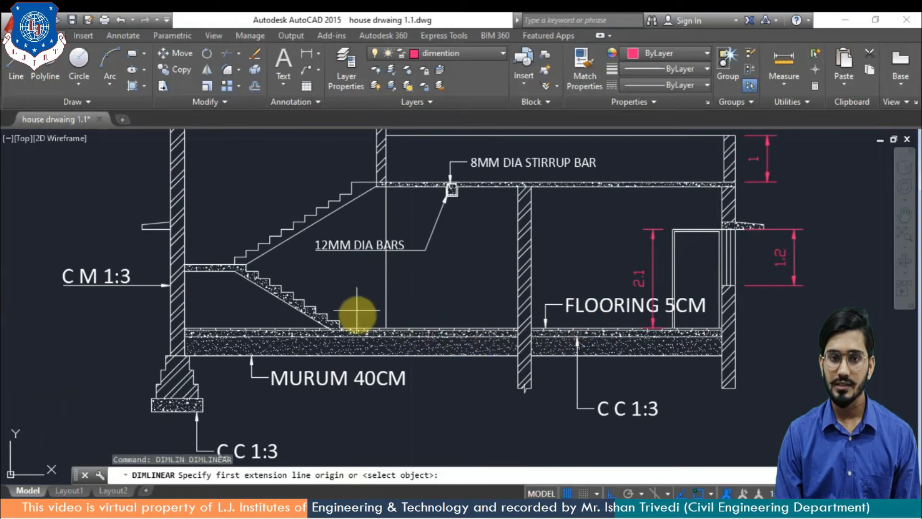
scroll(336, 324, up, 4)
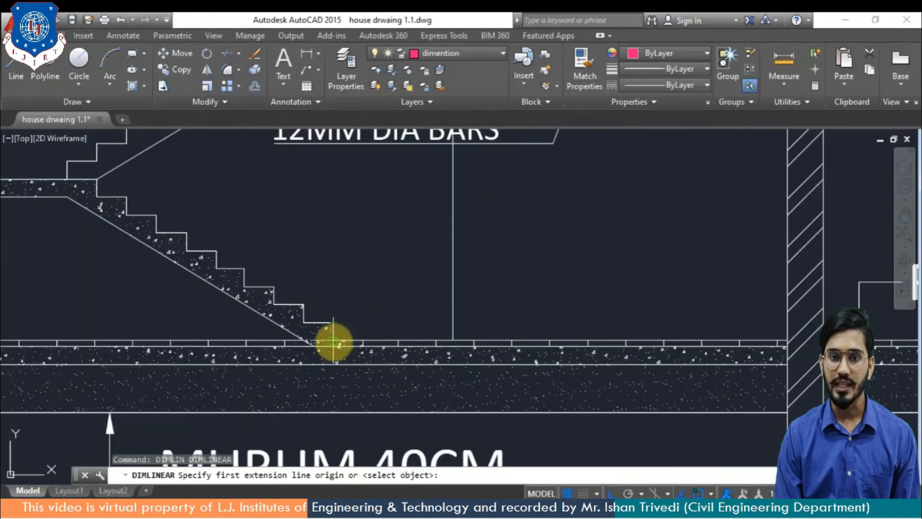
click(337, 332)
click(336, 342)
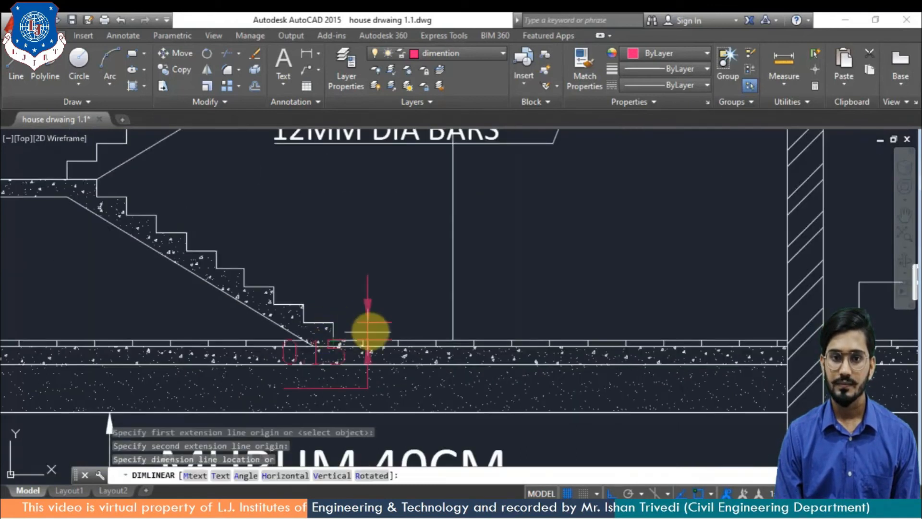
click(384, 324)
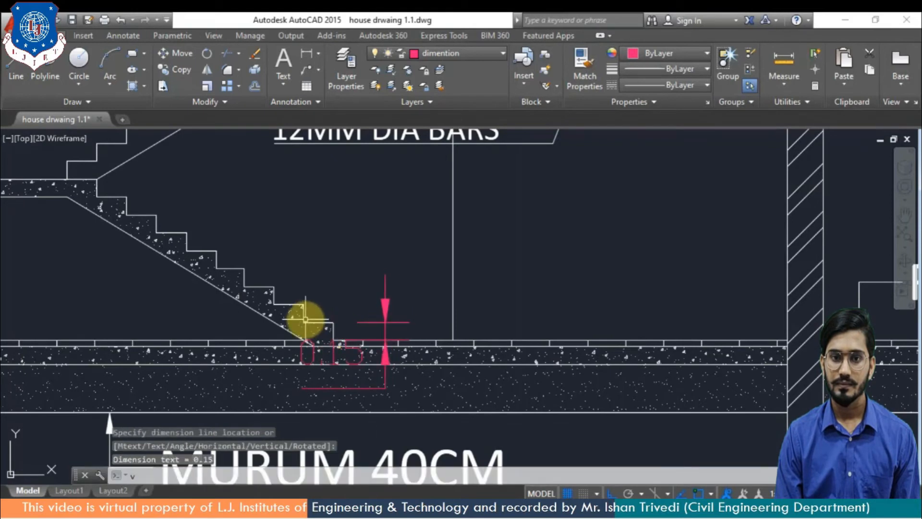
Dimension the bottom step's tread above the stair, and add a riser dimension for a step further up the lower flight.
key(Return)
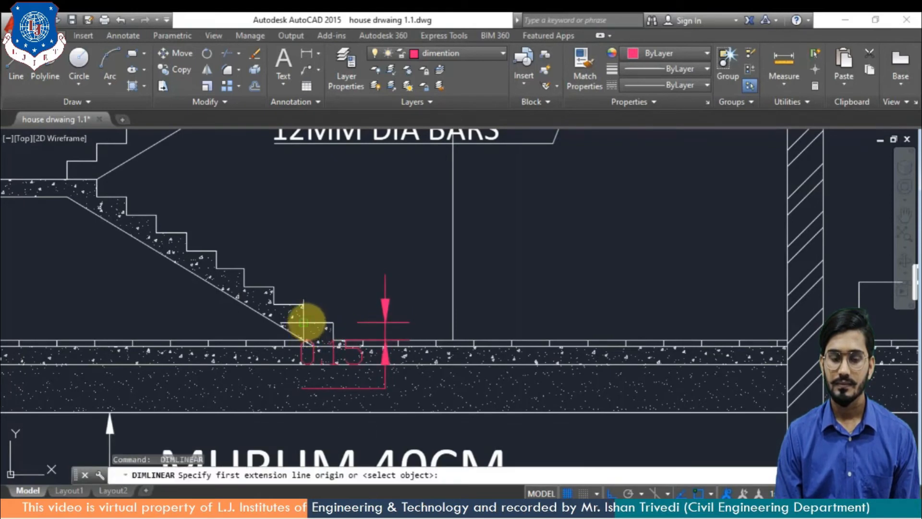
click(303, 323)
click(333, 323)
click(340, 292)
key(Return)
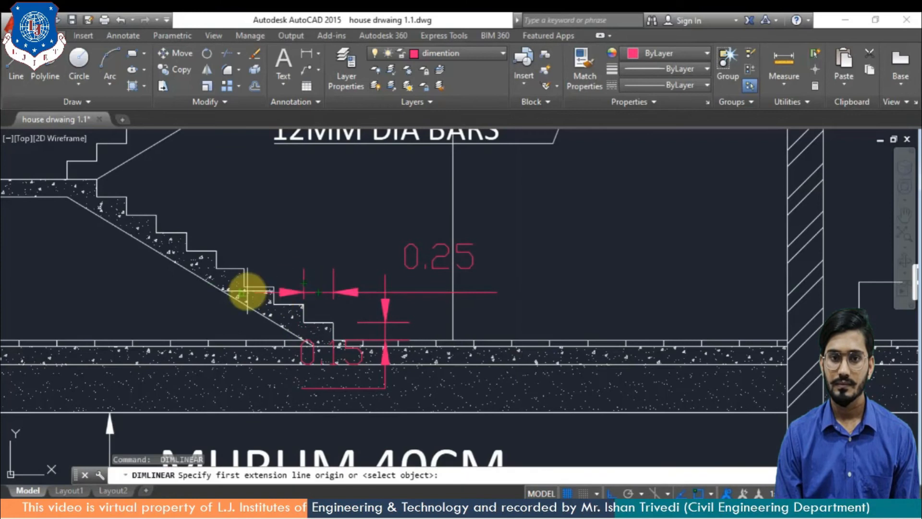
click(243, 287)
click(244, 268)
click(264, 268)
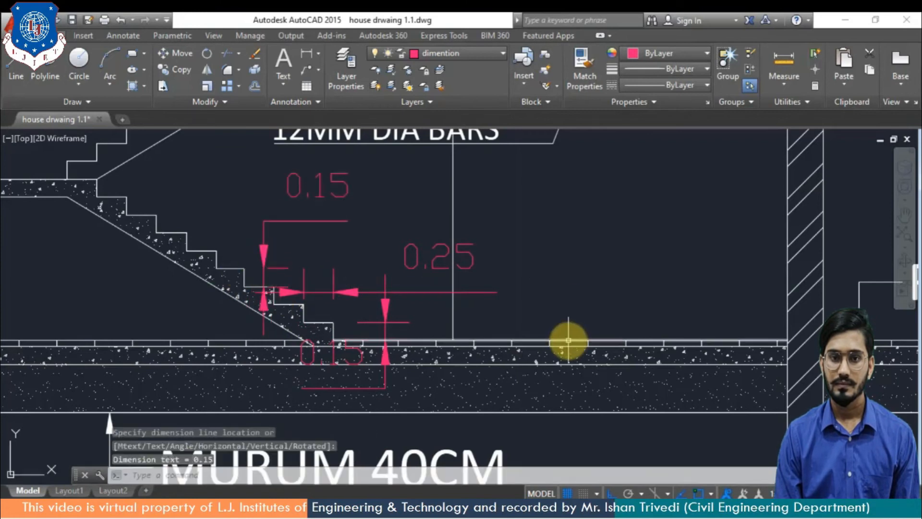
Dimension the full width of the concrete bed under the stepped footing, placing the dimension below it.
scroll(539, 304, down, 3)
scroll(412, 366, up, 2)
key(Return)
scroll(333, 341, up, 2)
click(386, 343)
click(517, 343)
click(502, 441)
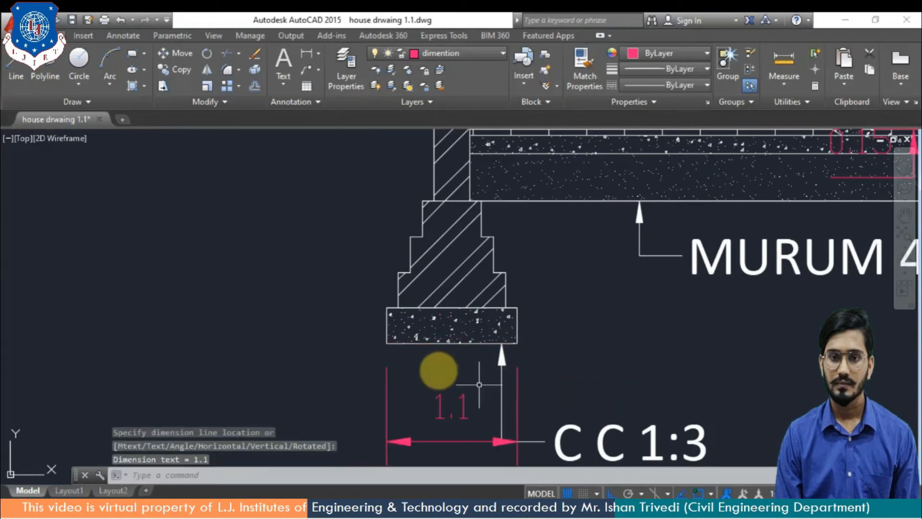
Dimension the width of the footing's lowest masonry step, placing the dimension line along its base.
key(Return)
click(387, 308)
key(Escape)
key(Return)
click(398, 308)
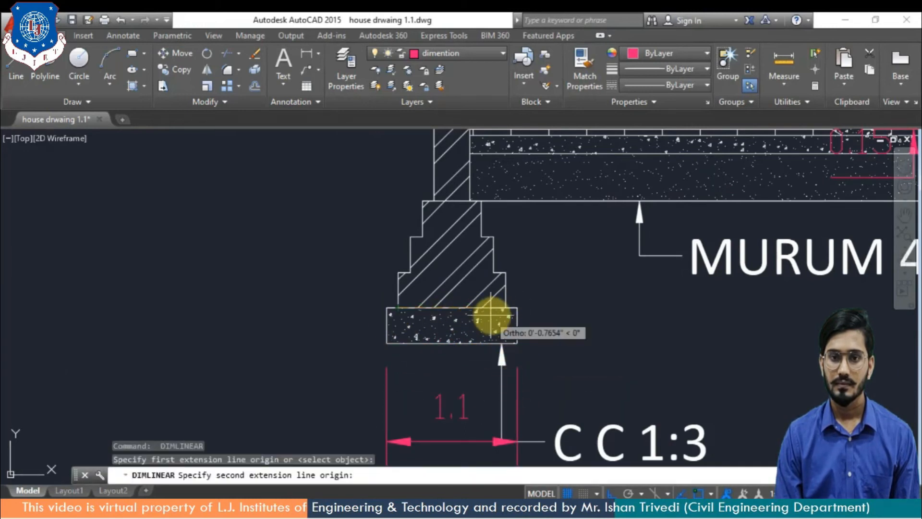
click(506, 307)
click(506, 308)
Dimension the widths of the footing's middle and top masonry steps, placing each dimension line across its own step.
key(Return)
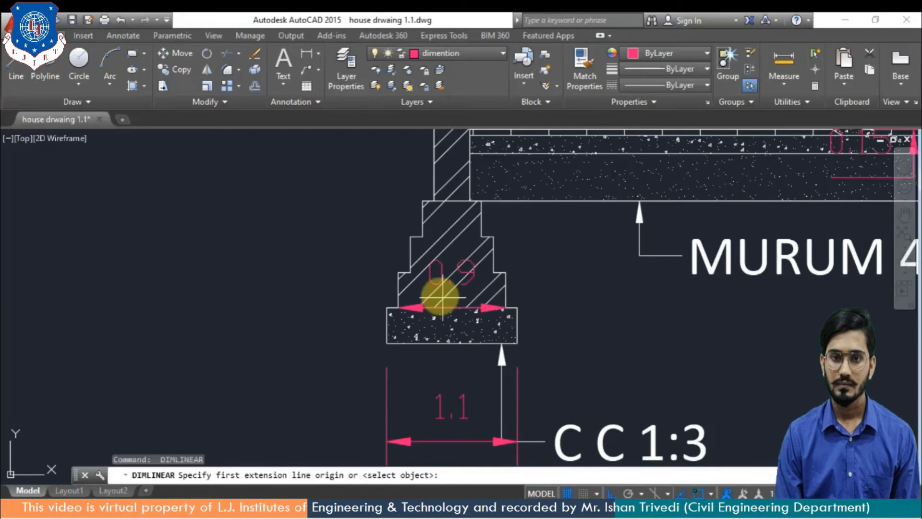
click(398, 273)
click(493, 273)
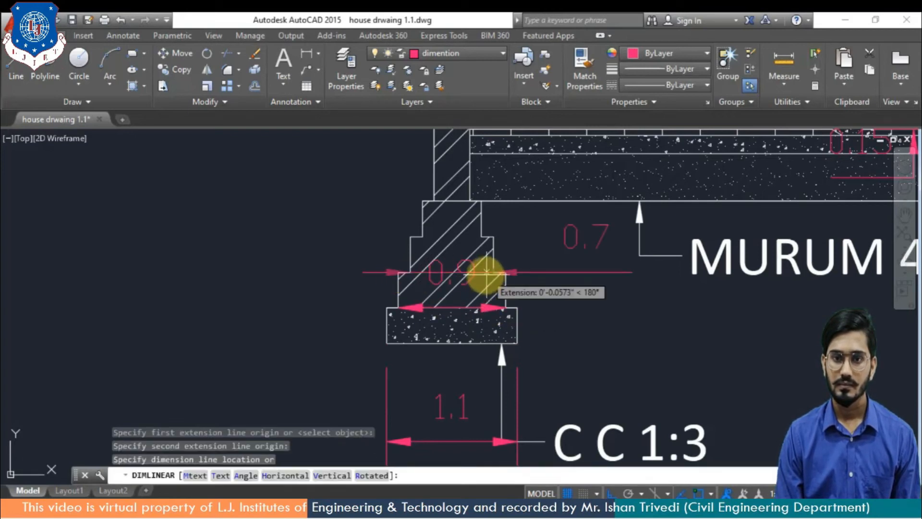
click(429, 272)
key(Return)
click(422, 237)
click(494, 237)
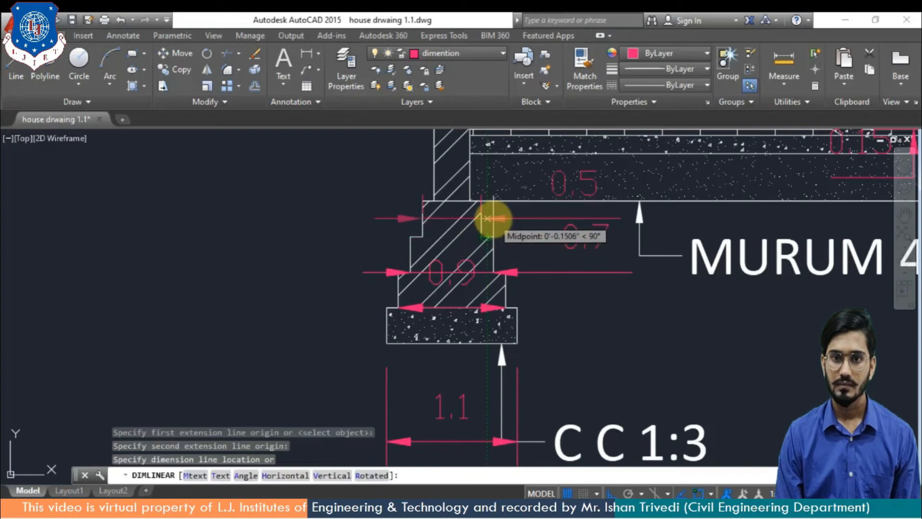
click(493, 217)
Dimension the thickness of the stair-side outer wall above the footing, placing the dimension line across the wall near floor level.
key(Return)
key(Return)
key(Escape)
key(Return)
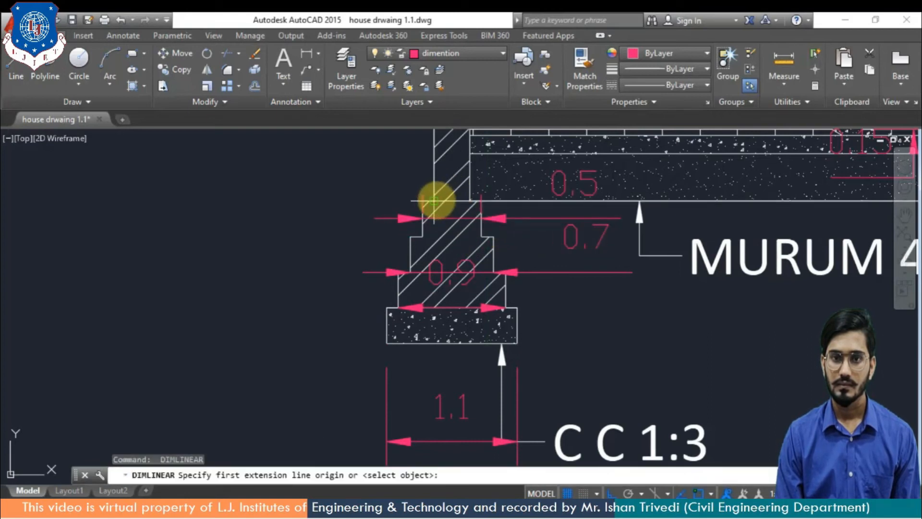
click(435, 200)
click(471, 199)
middle_drag(456, 174, 455, 265)
click(456, 266)
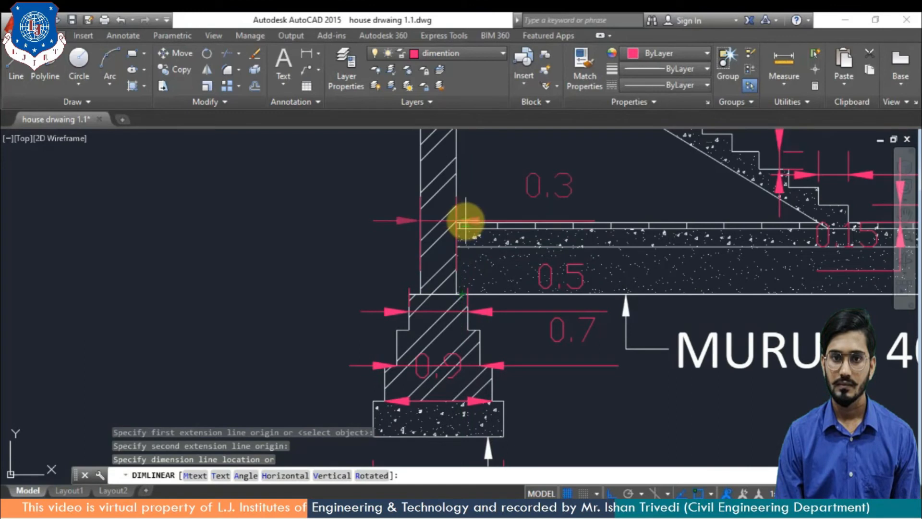
Dimension the thickness of the intermediate wall between the stair area and the room, placing the dimension below the wall's base.
key(Return)
key(Return)
scroll(529, 289, down, 4)
key(Return)
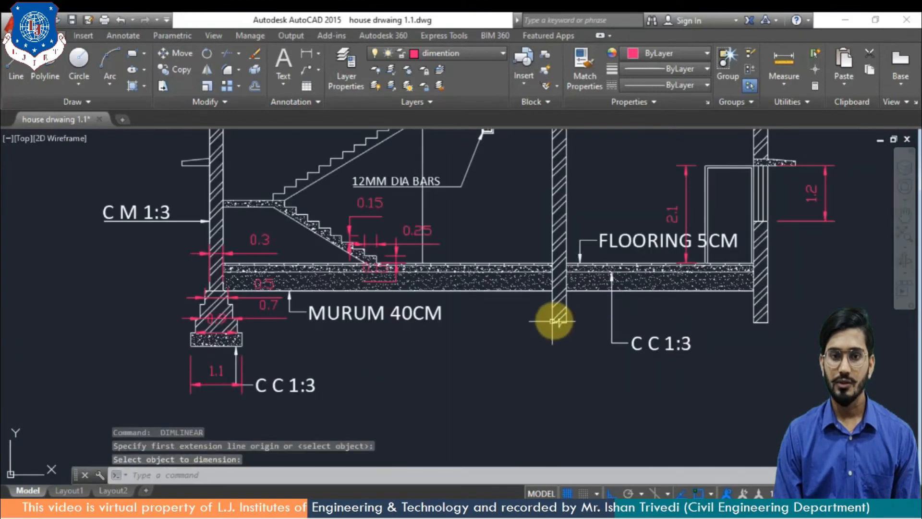
click(309, 53)
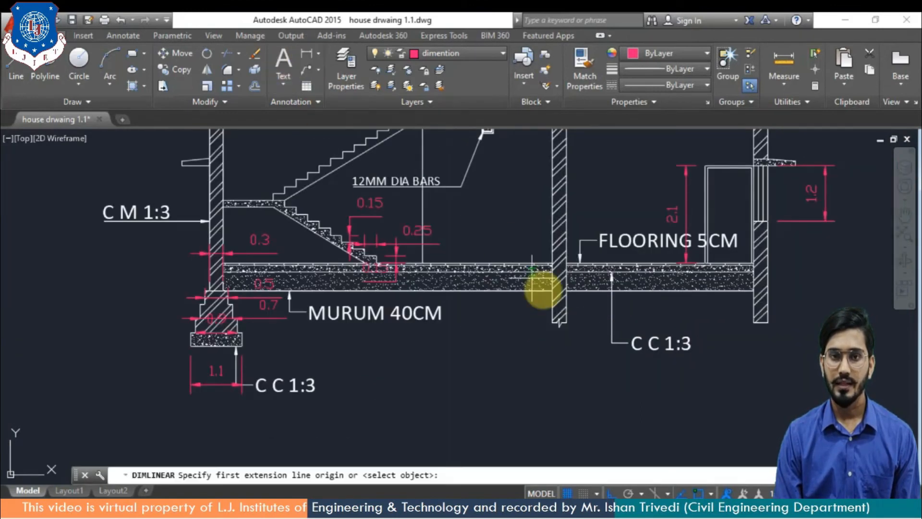
click(552, 322)
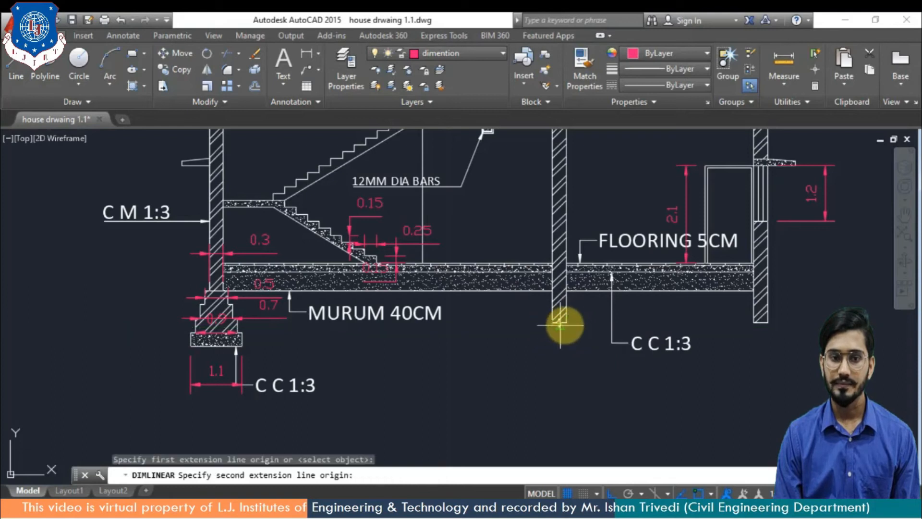
click(567, 322)
click(567, 348)
Dimension the thickness of the window-side outer wall below its base and end the linear dimension command.
key(Return)
click(755, 322)
click(768, 321)
click(763, 346)
key(Return)
scroll(761, 395, down, 2)
mouse_move(759, 394)
middle_down()
mouse_move(680, 387)
mouse_move(733, 406)
middle_up()
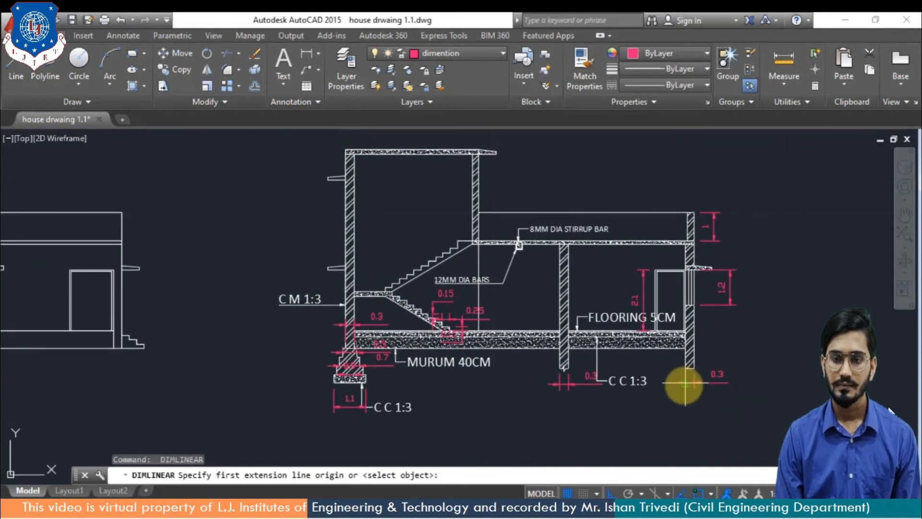
key(Escape)
Open the ISO-25 dimension style for modification with DIMSTY, trying the Annotative text style and returning to Standard.
text(DIM)
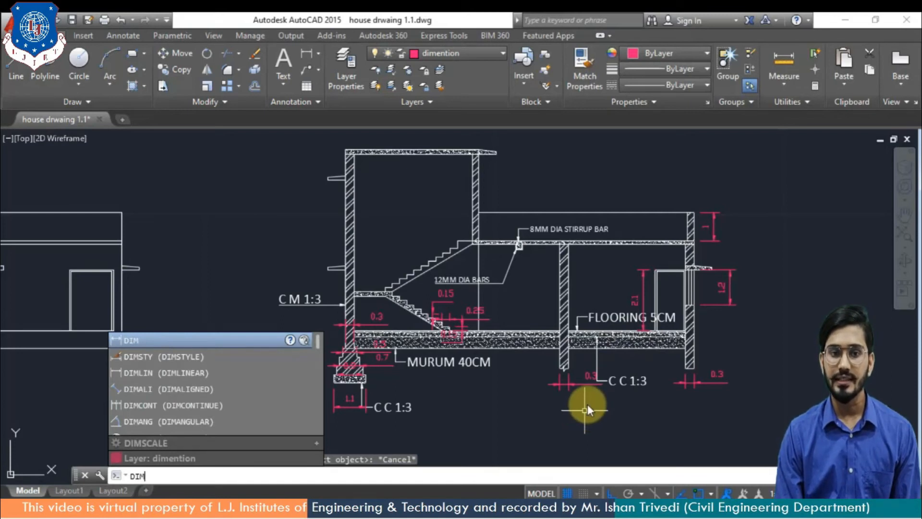
text(sTy)
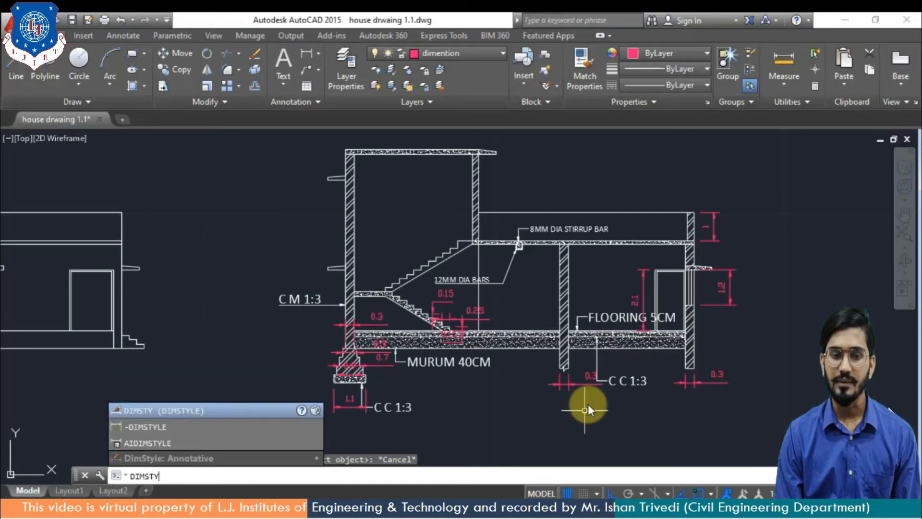
key(Return)
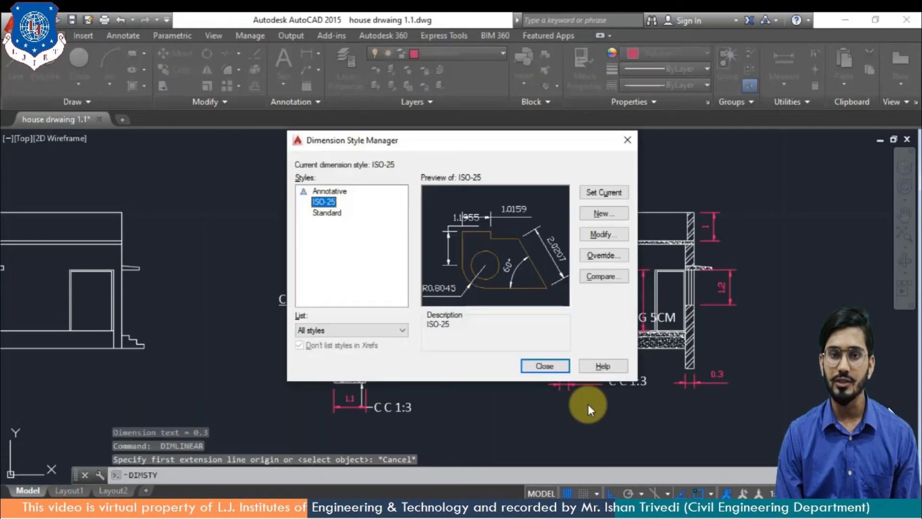
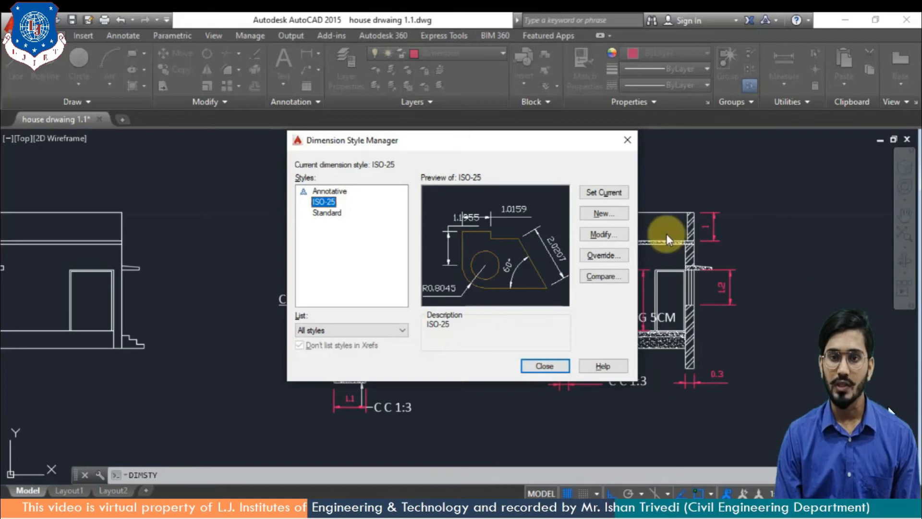
click(613, 239)
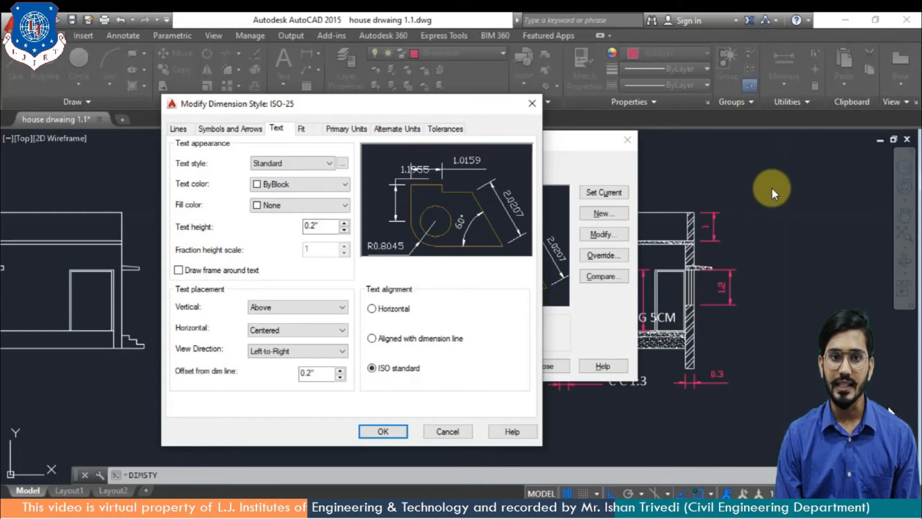
click(327, 164)
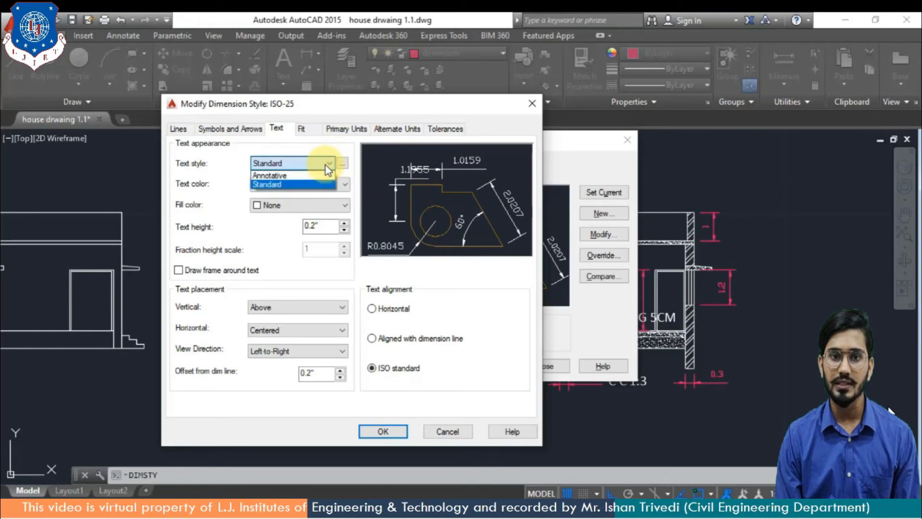
click(320, 176)
click(324, 164)
click(314, 185)
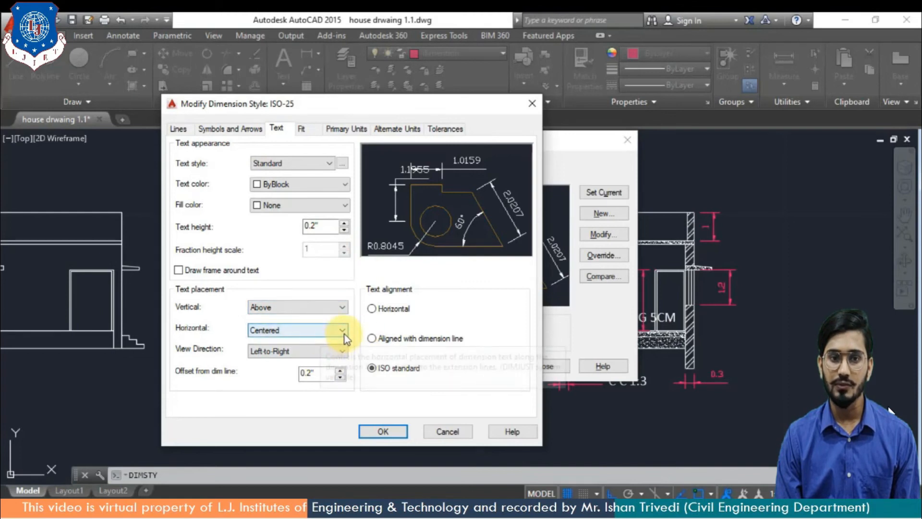
Examine the horizontal, vertical and view direction choices for the ISO-25 dimension text placement.
click(342, 331)
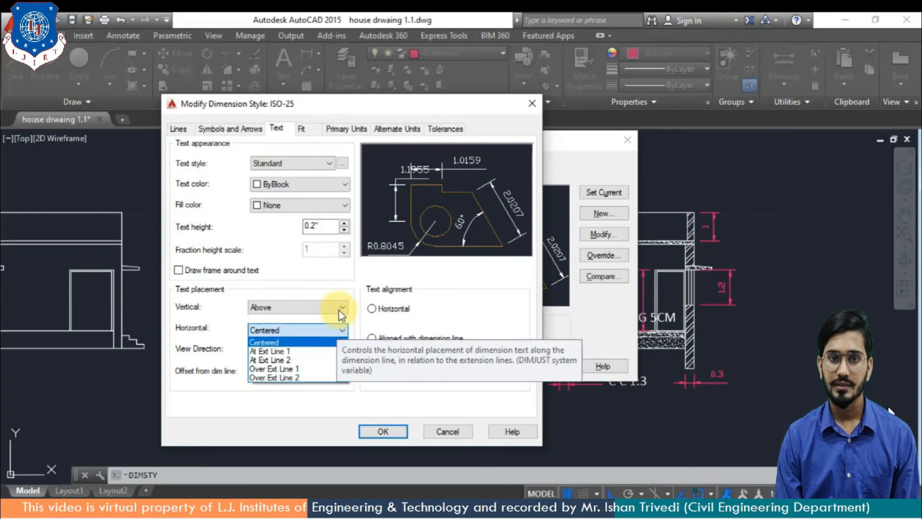
click(340, 308)
click(341, 308)
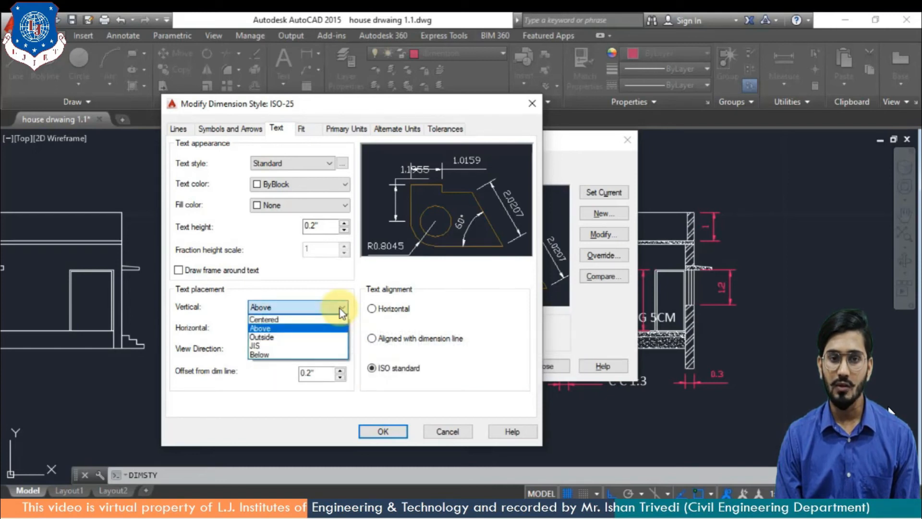
click(349, 287)
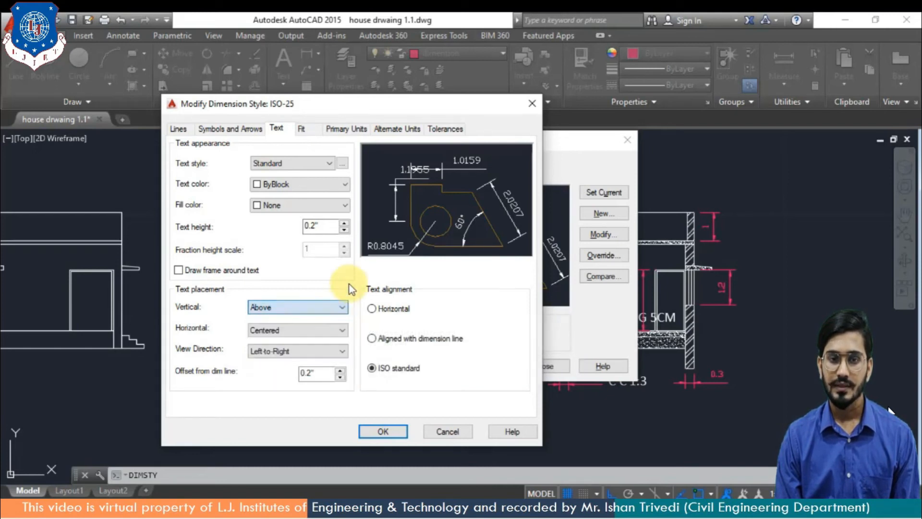
click(343, 352)
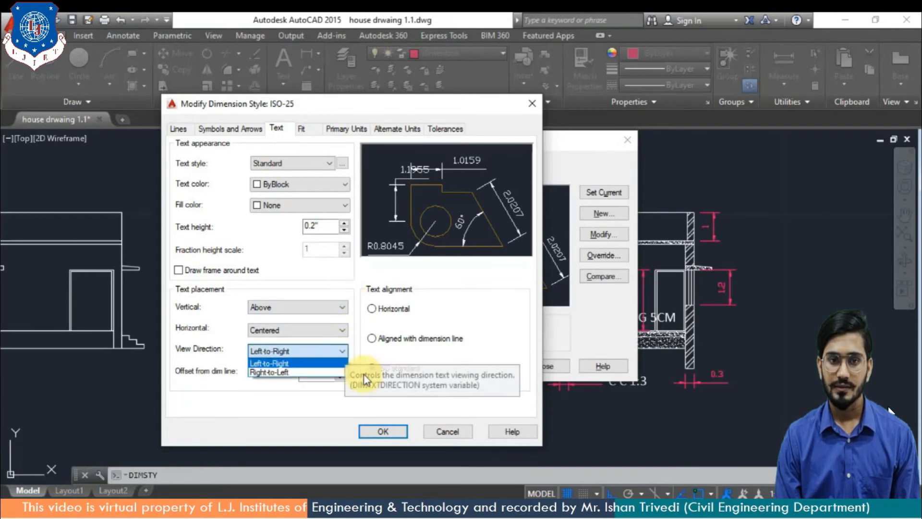
click(339, 399)
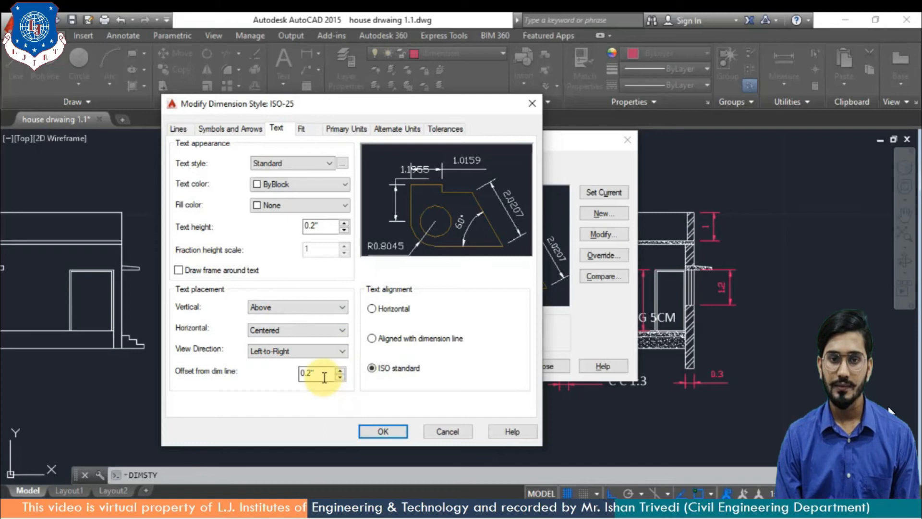
Set the ISO-25 dimension text height to 1, make the style current and return to the drawing.
click(326, 225)
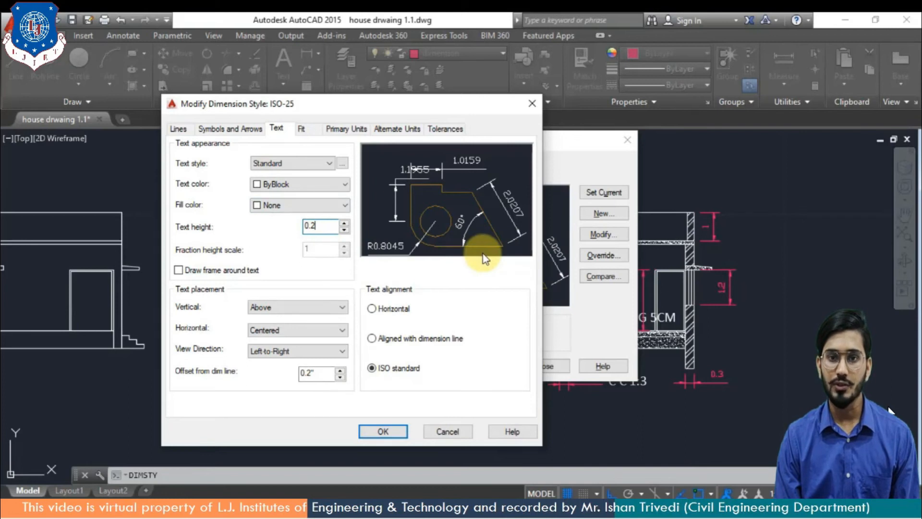
text(1)
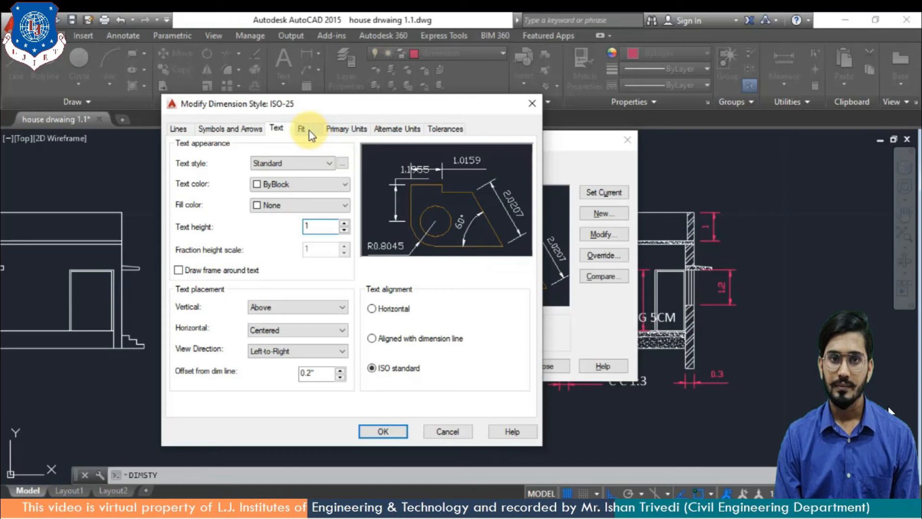
click(386, 429)
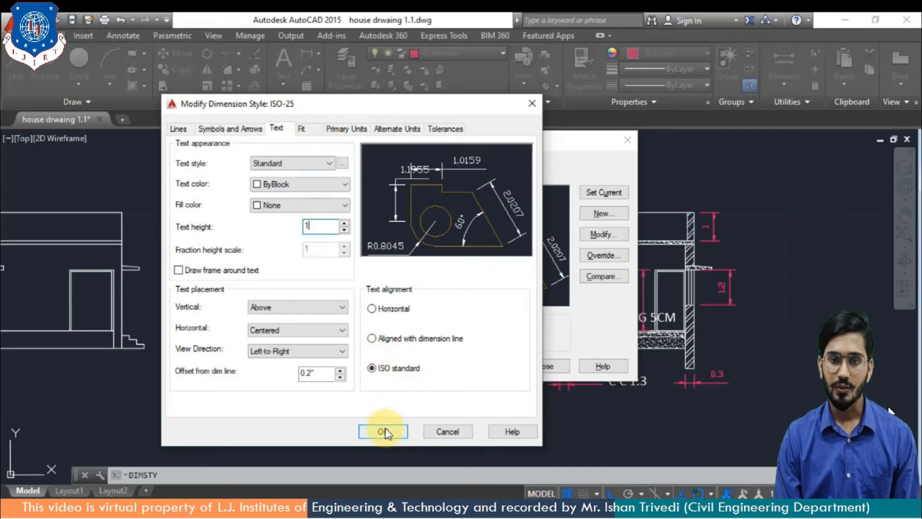
click(616, 194)
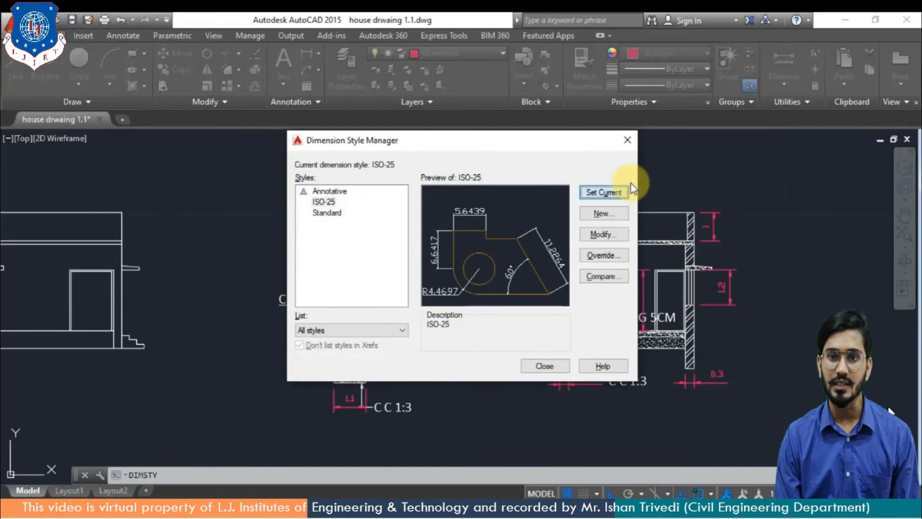
click(535, 367)
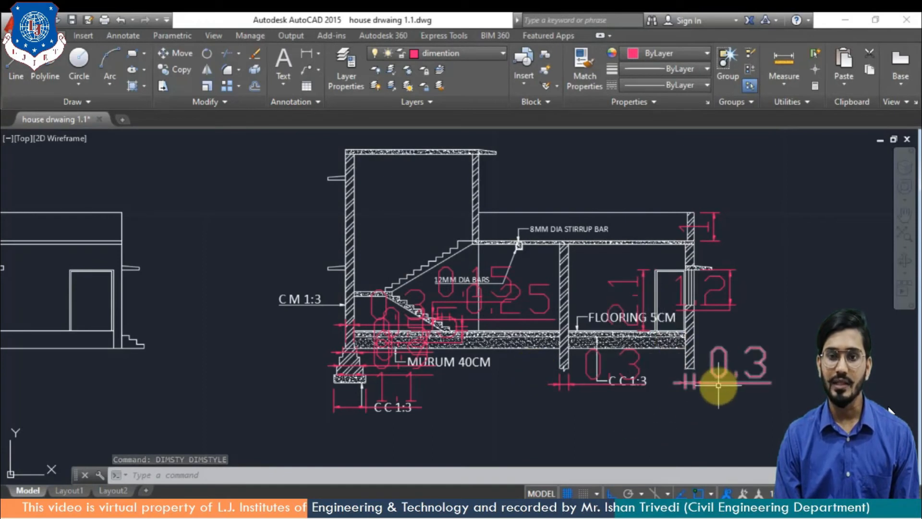
Set the ISO-25 dimension text height to 0.2, make the style current and close the style manager.
key(Return)
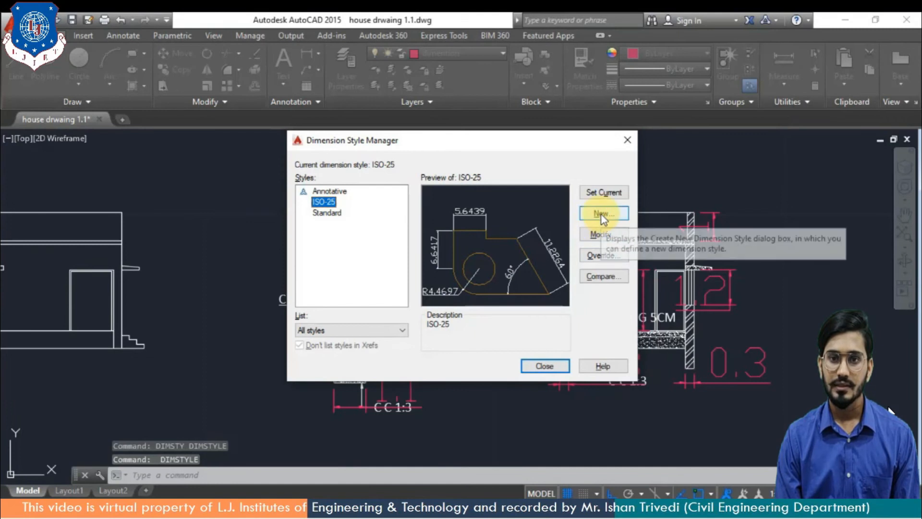
click(606, 235)
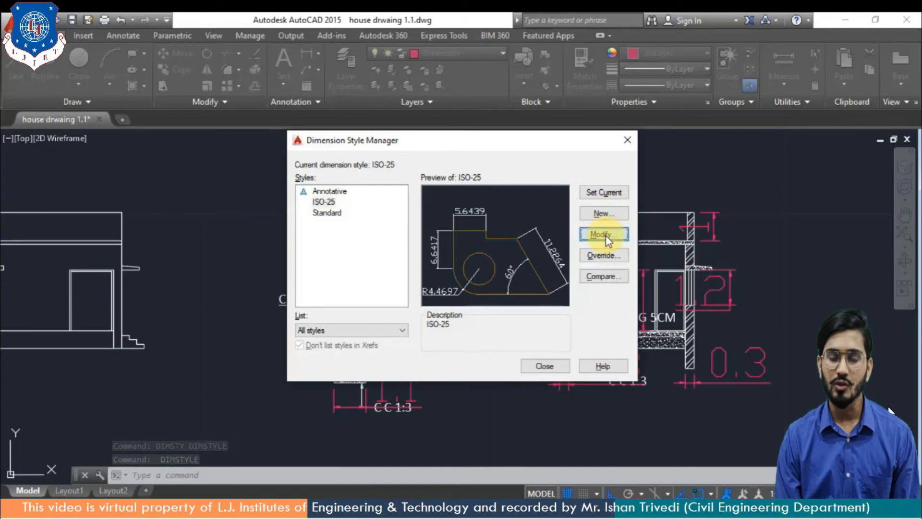
click(322, 222)
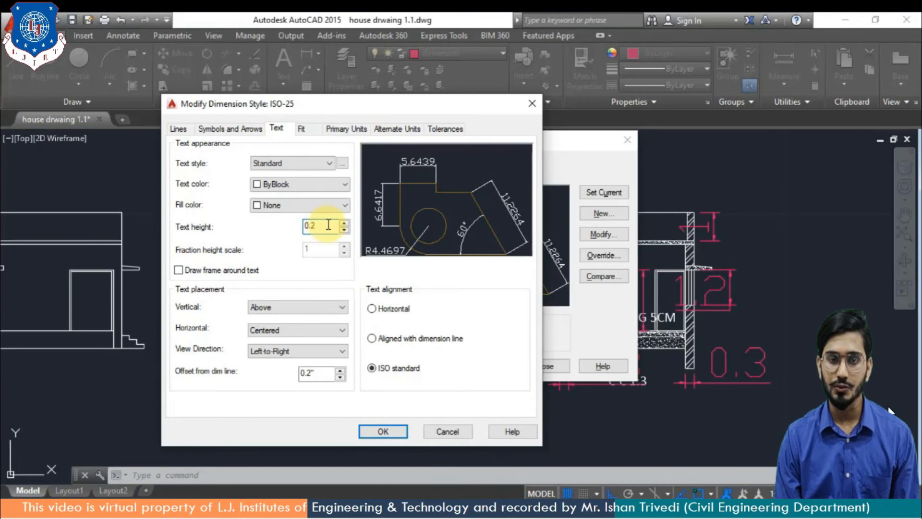
click(384, 432)
click(592, 194)
click(559, 368)
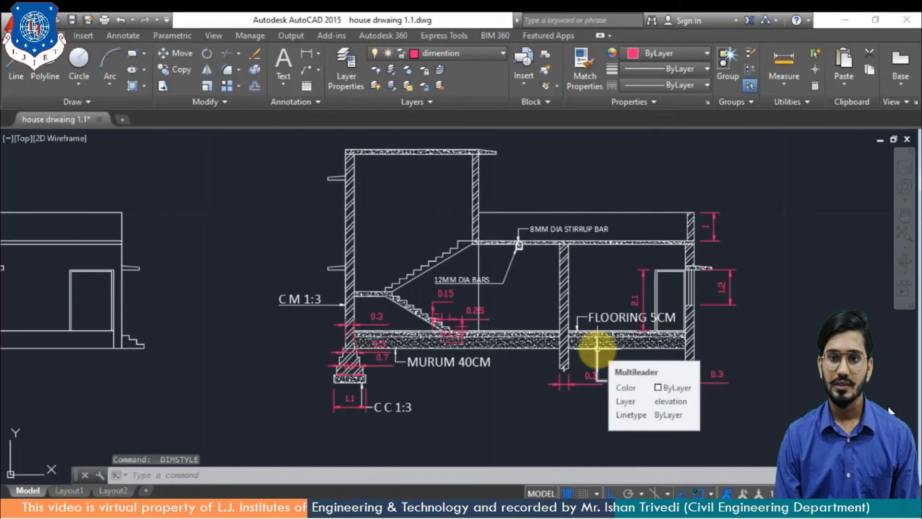
Open the ISO-25 dimension style for modification with DIMSTY and examine the choices for the first arrowhead.
text(DIm)
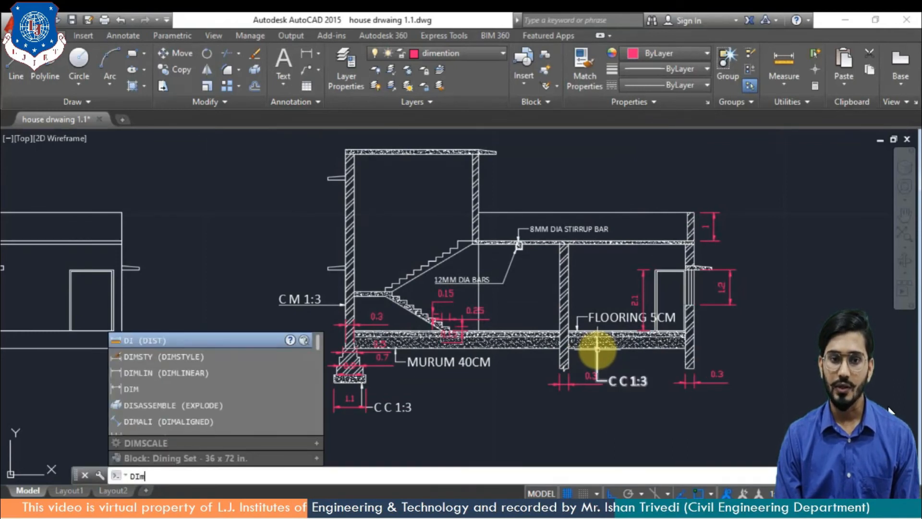
click(179, 356)
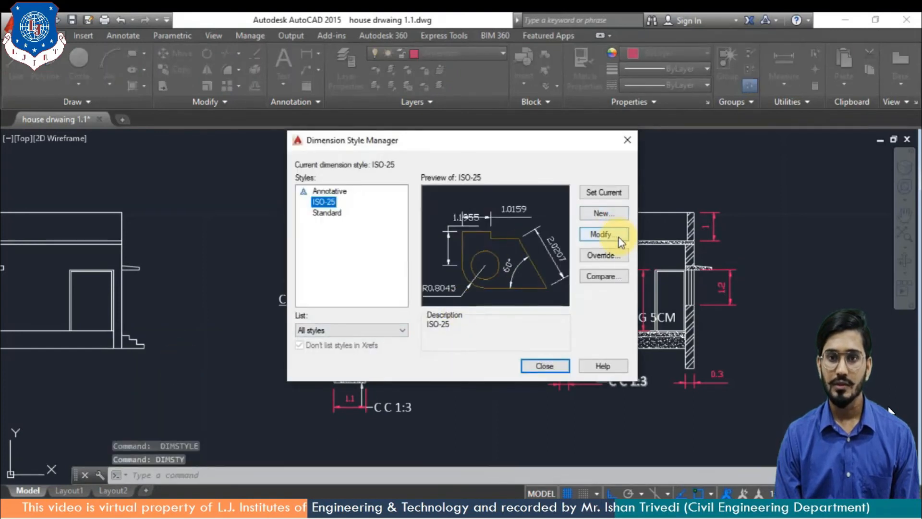
click(601, 234)
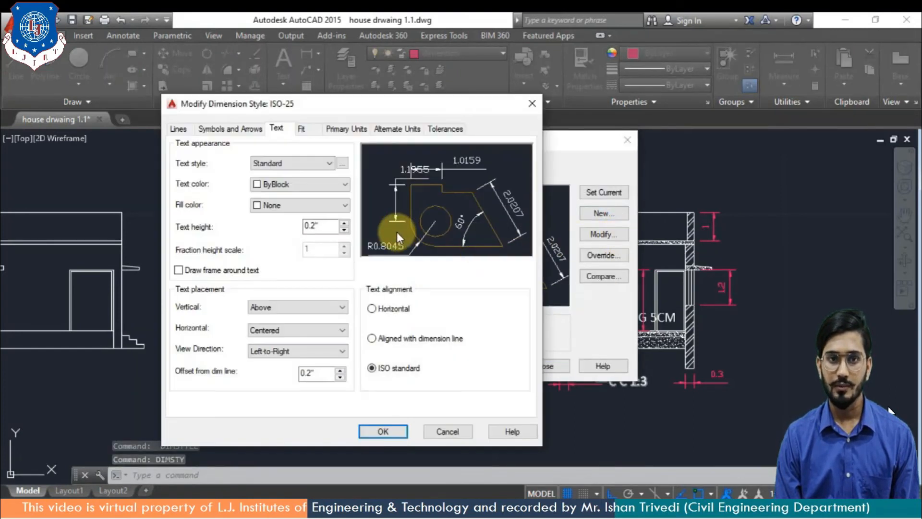
click(235, 129)
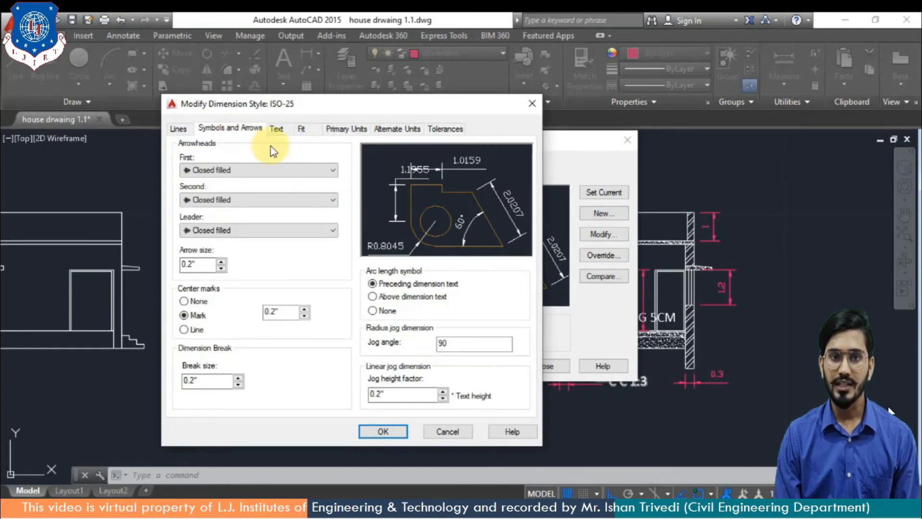
click(332, 170)
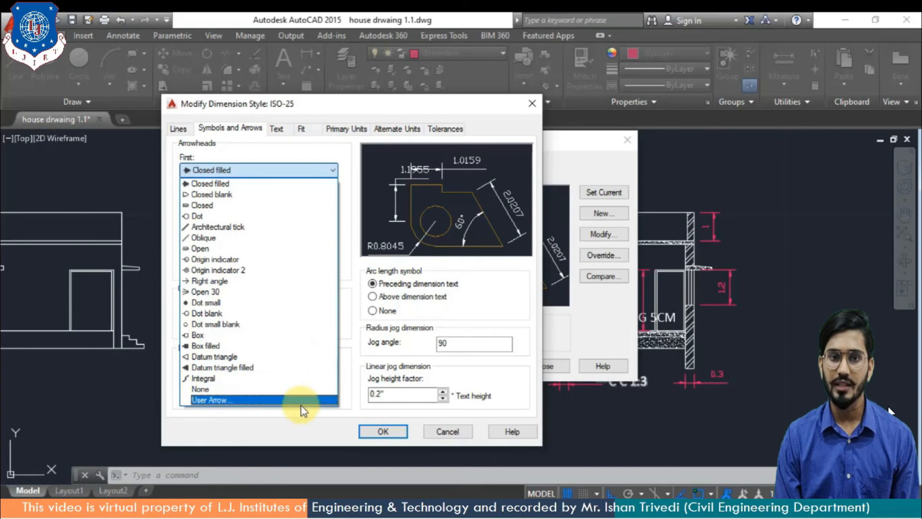
click(337, 165)
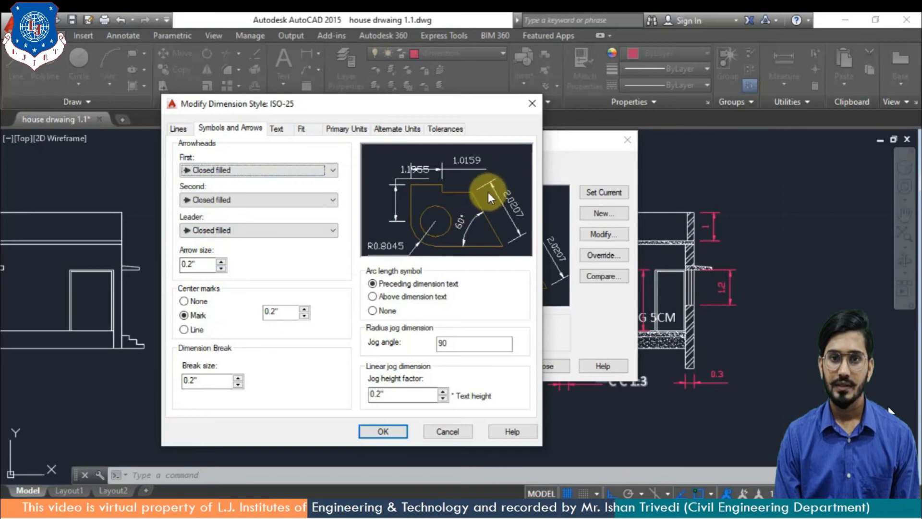
Set the ISO-25 arrow size to 1, make the style current and return to the drawing.
click(193, 264)
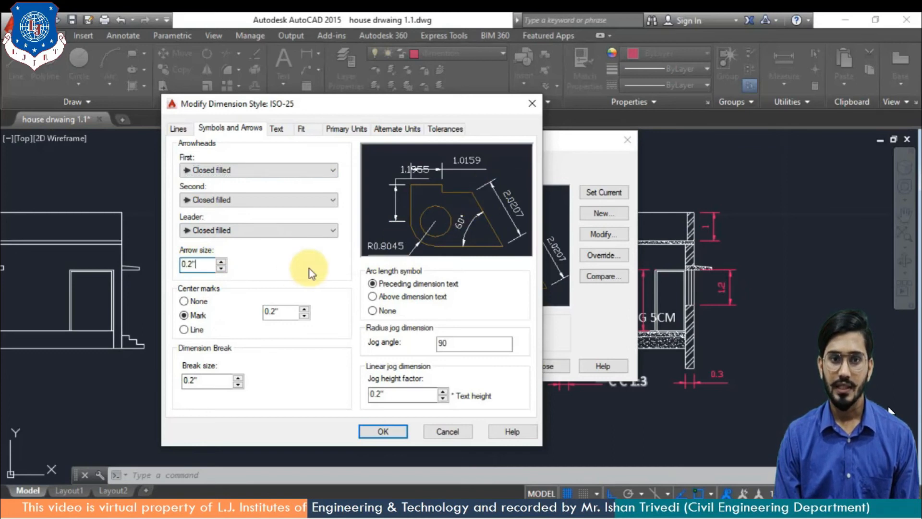
key(BackSpace)
key(BackSpace)
key(BackSpace)
key(BackSpace)
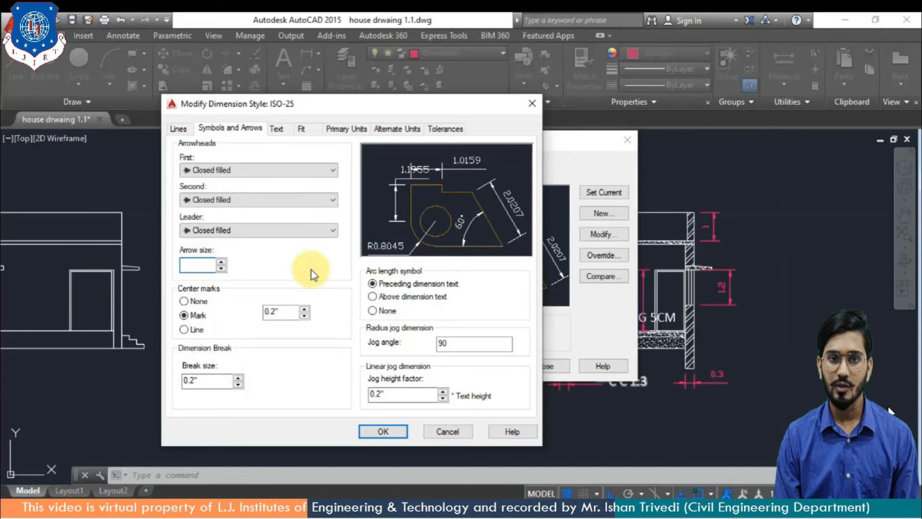
text(1)
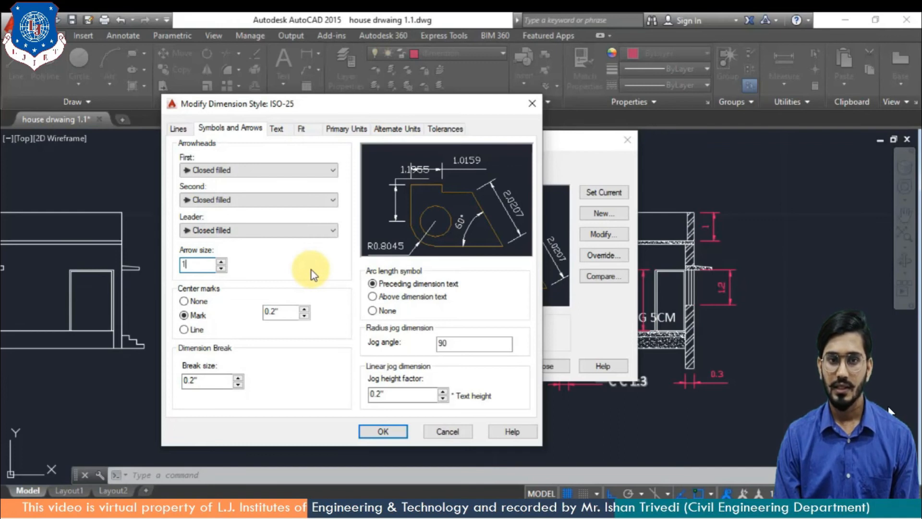
click(405, 431)
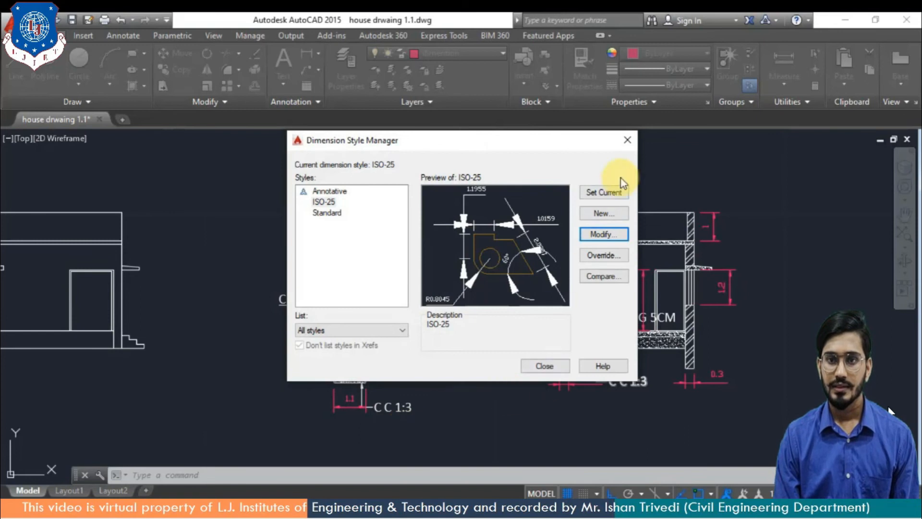
click(619, 193)
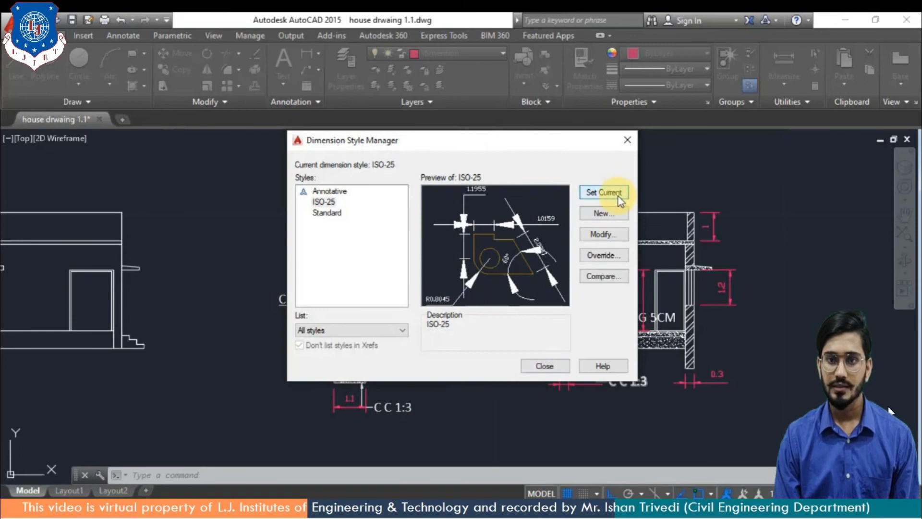
click(552, 368)
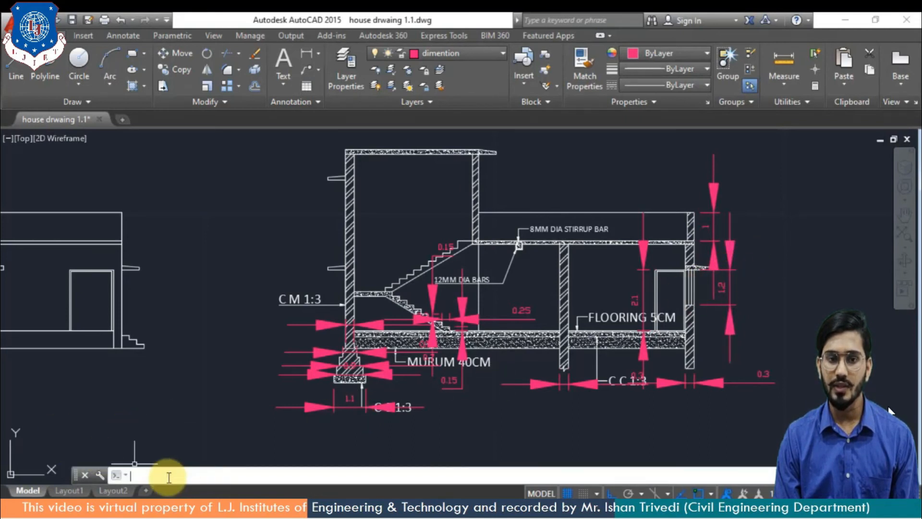
Reopen the ISO-25 dimension style for modification with DIMSTY and set its arrow size to 0.2.
click(200, 474)
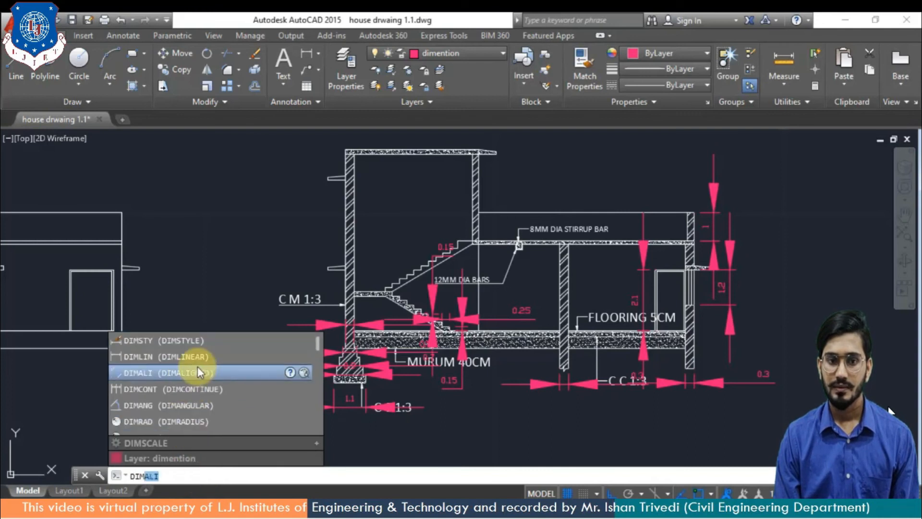
click(209, 340)
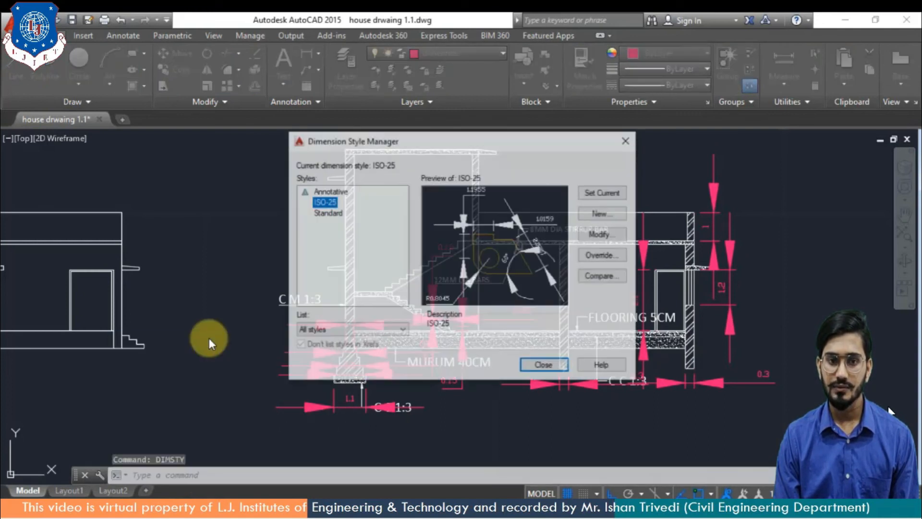
click(589, 240)
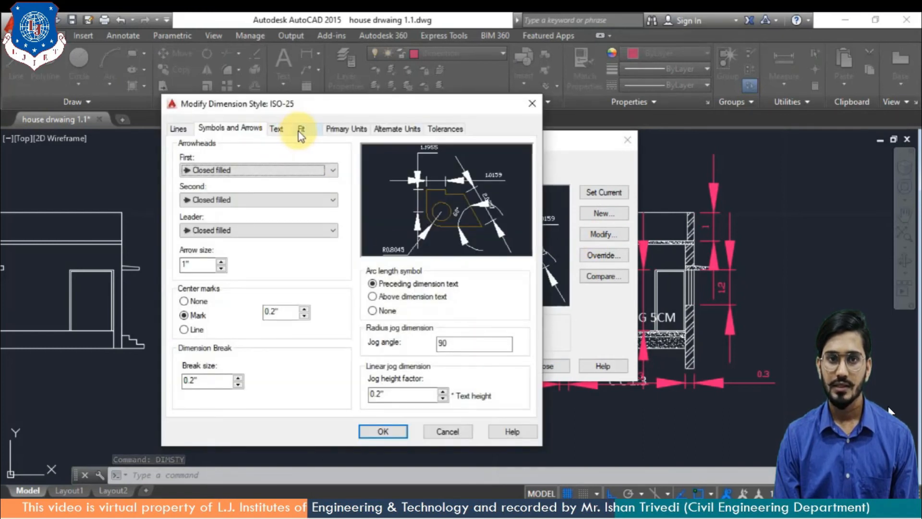
click(210, 265)
key(BackSpace)
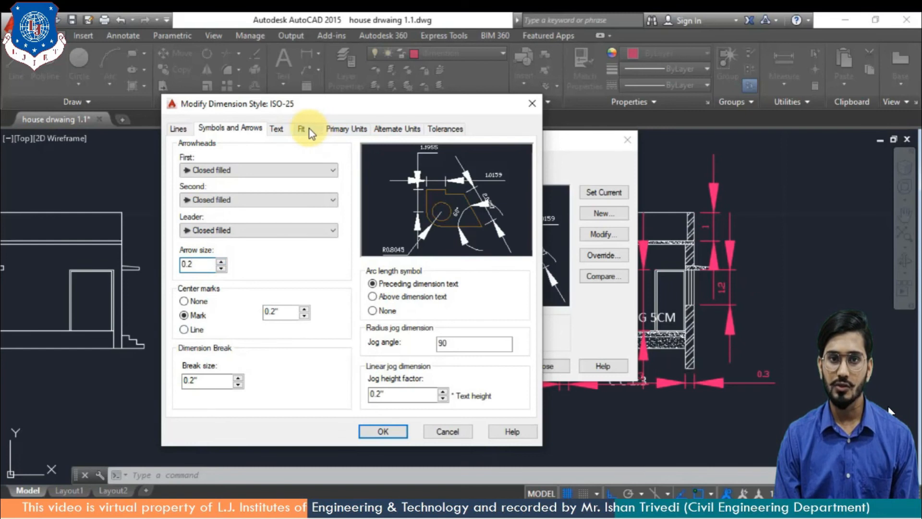
Examine the ISO-25 dimension line linetypes and the unit format and precision choices for linear dimensions.
click(178, 130)
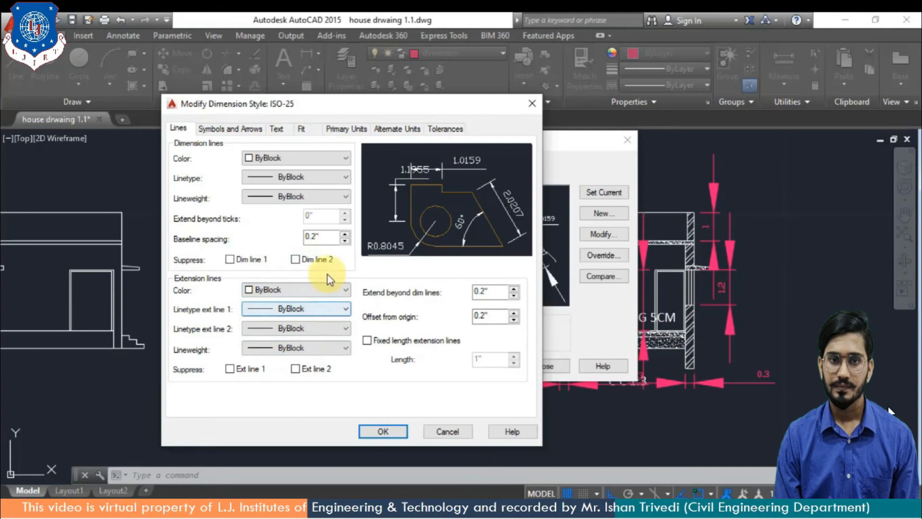
click(342, 182)
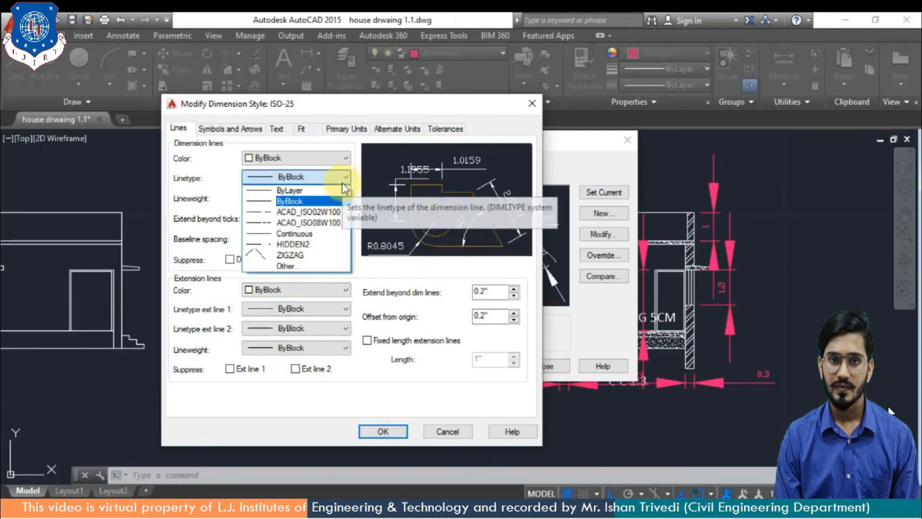
click(361, 263)
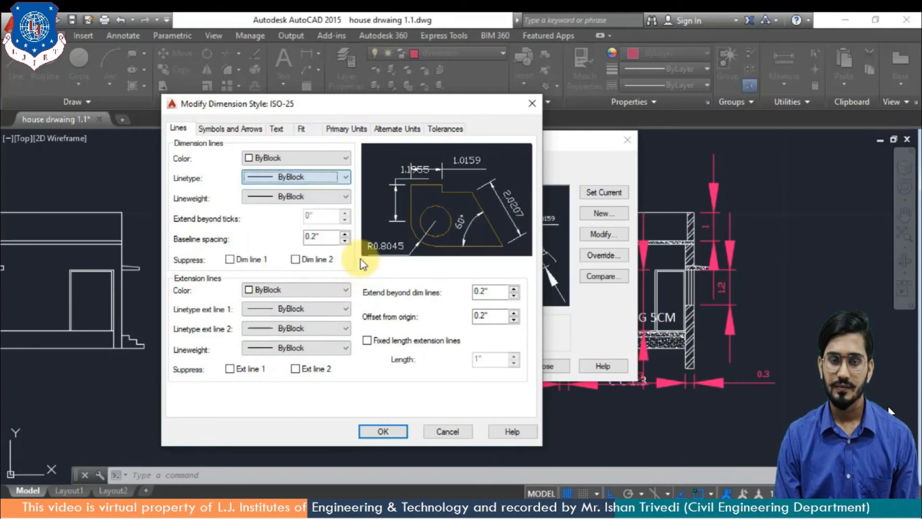
click(347, 129)
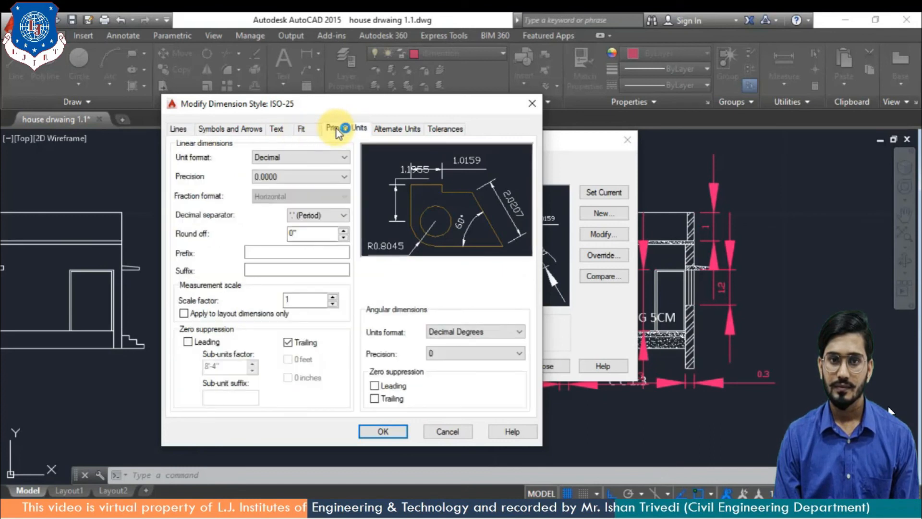
click(338, 157)
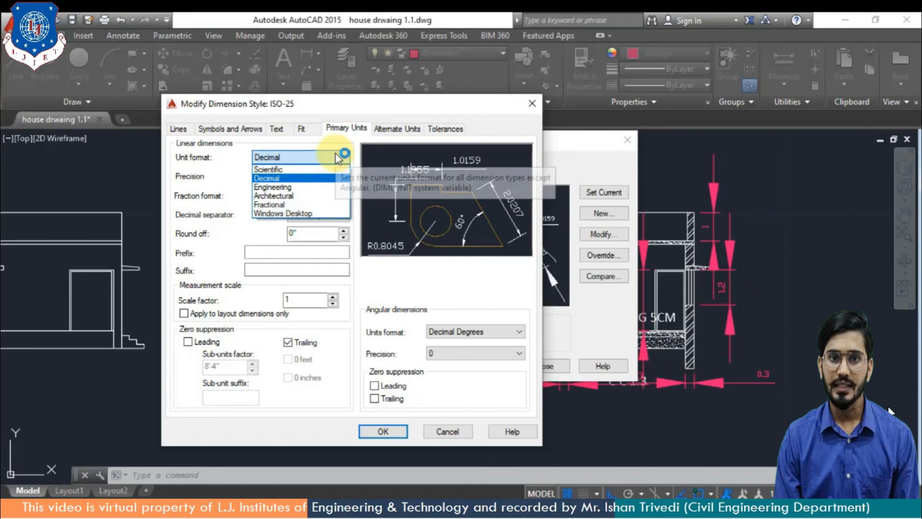
click(326, 181)
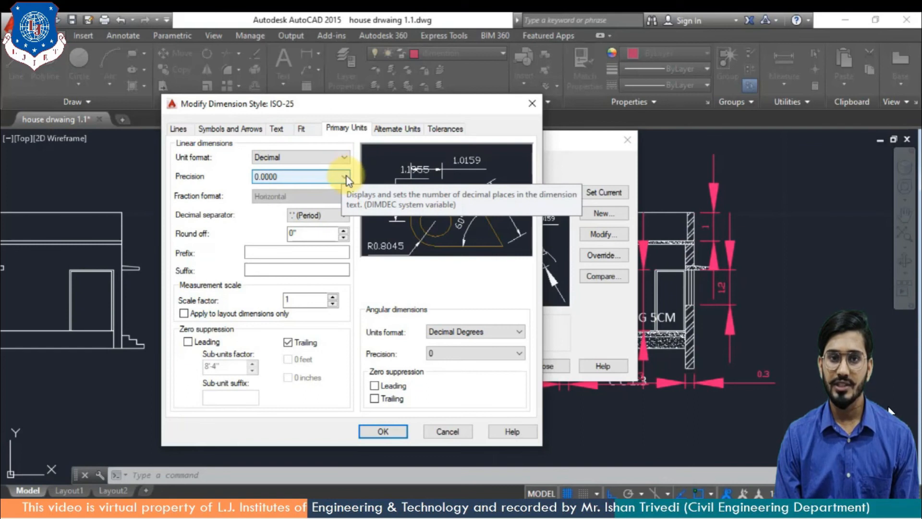
click(348, 180)
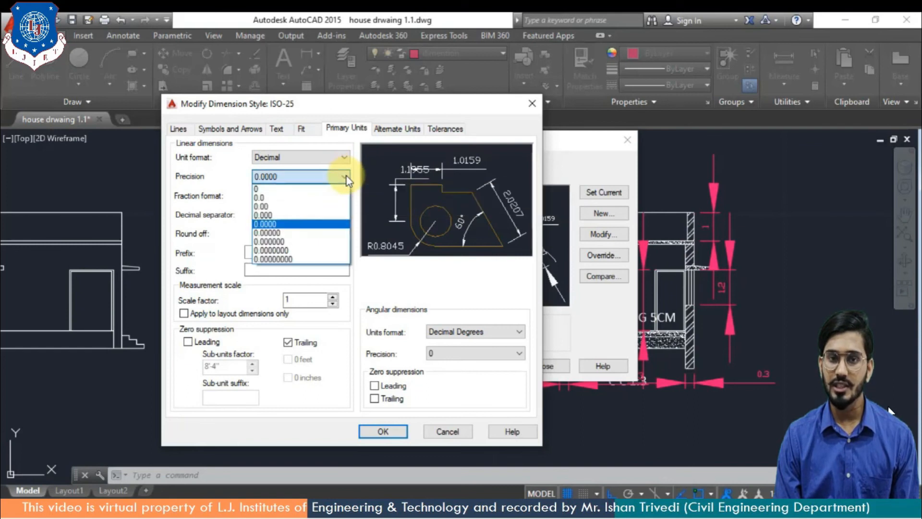
click(322, 225)
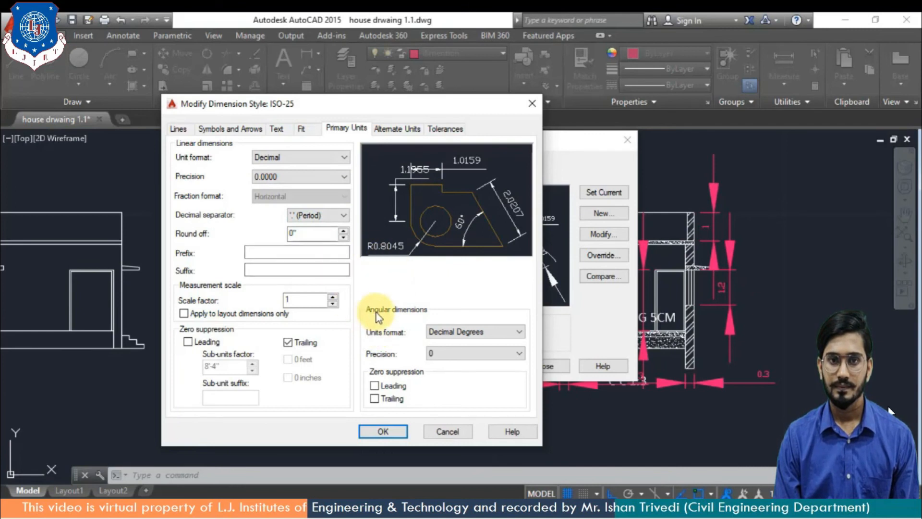
Check the ISO-25 text settings, accept the style changes, make the style current and close the style manager.
click(277, 128)
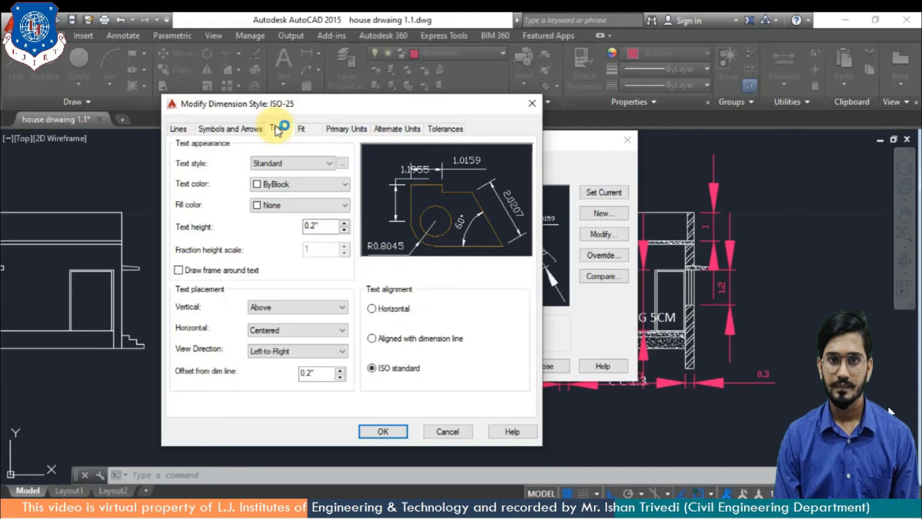
click(380, 431)
click(619, 195)
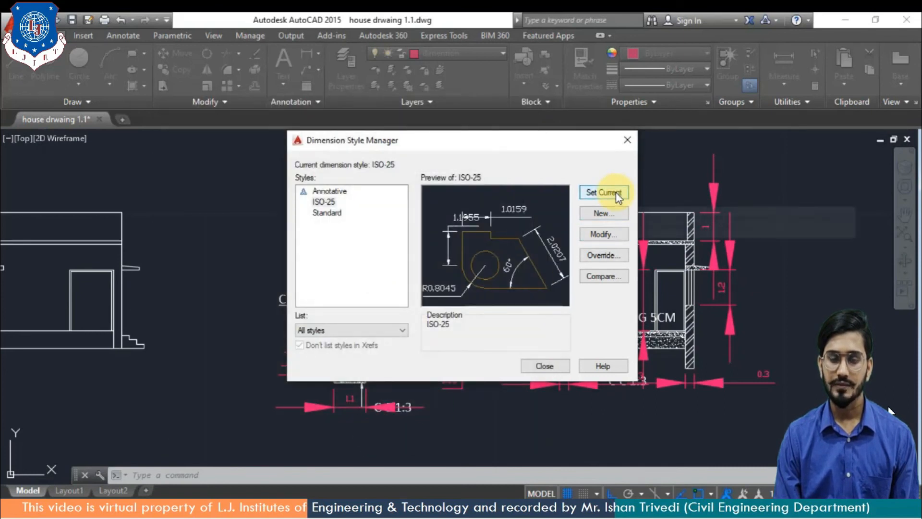
click(555, 370)
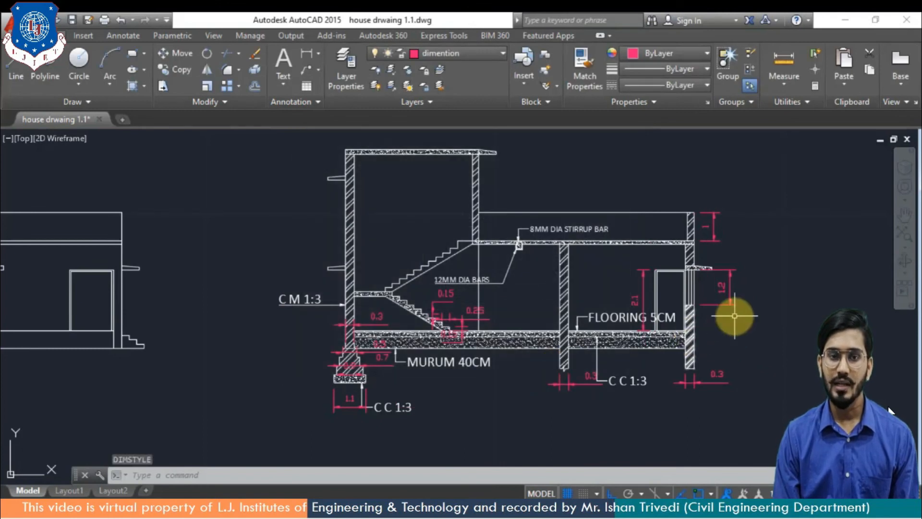
Inspect the dimension text and arrowheads on section X-X up close and across the whole section.
scroll(734, 316, up, 4)
mouse_move(733, 332)
middle_down()
mouse_move(711, 401)
mouse_move(691, 396)
middle_up()
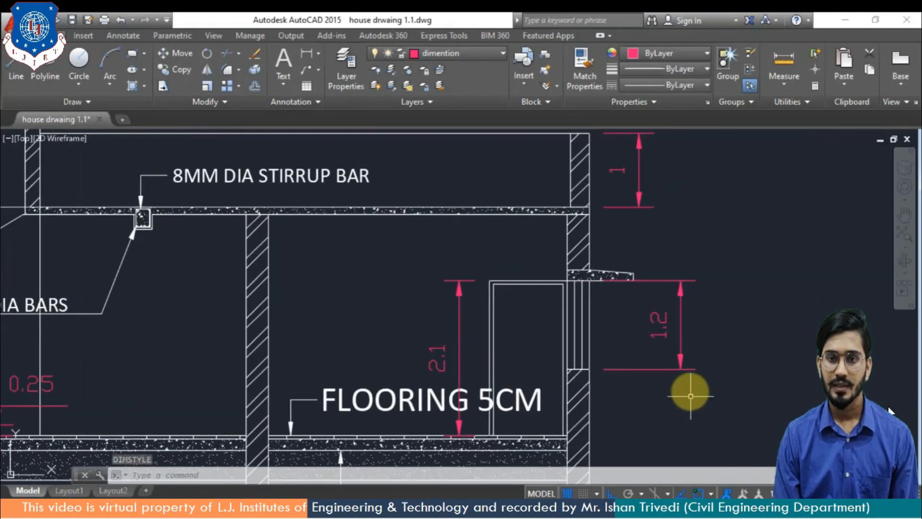
scroll(690, 397, down, 4)
middle_drag(552, 396, 562, 324)
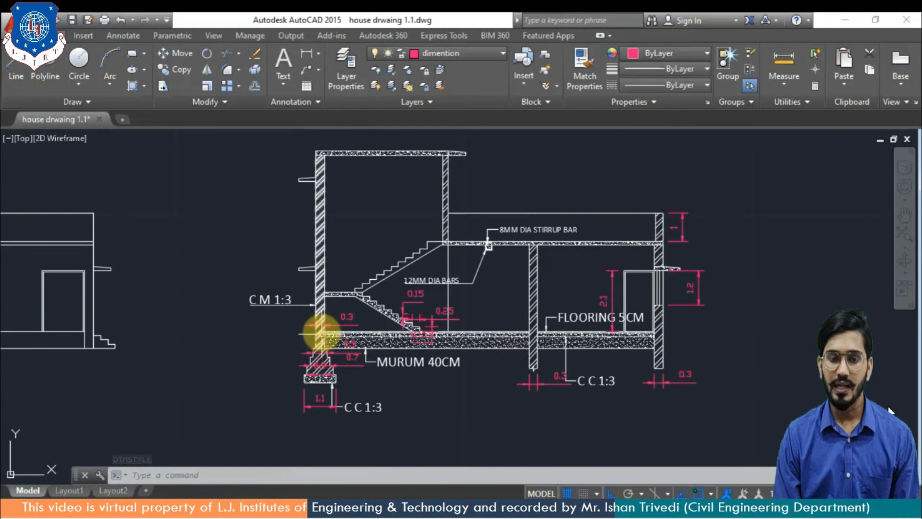
scroll(243, 337, down, 2)
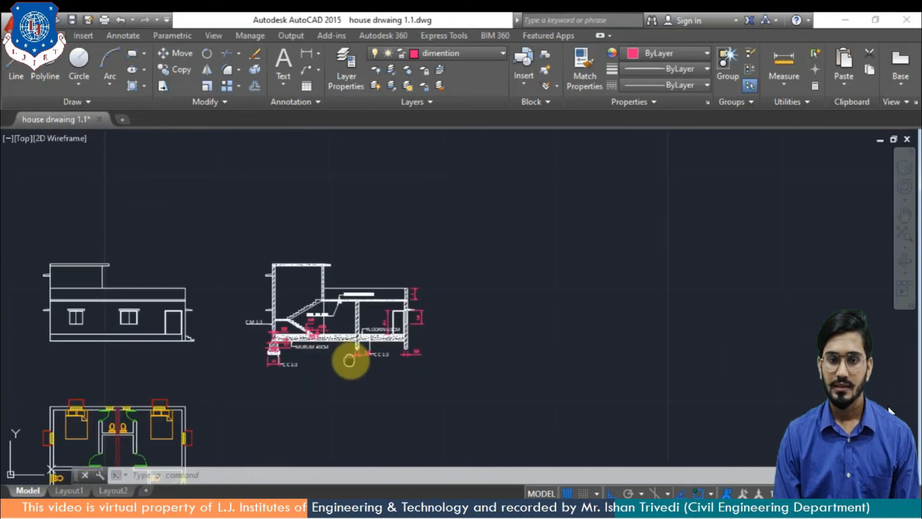
middle_drag(351, 360, 363, 255)
mouse_move(552, 329)
middle_down()
mouse_move(471, 342)
mouse_move(329, 323)
middle_up()
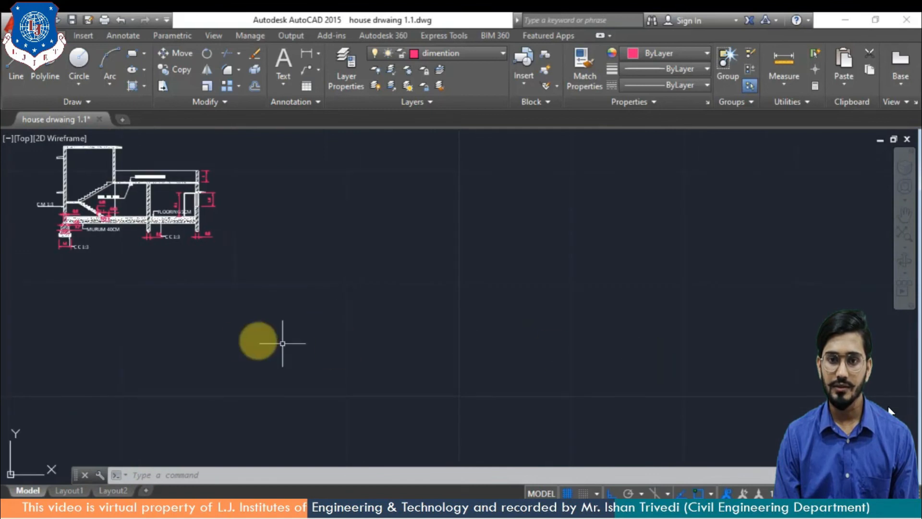
Add a vertical linear dimension outside the floor plan's right-hand wall, spanning from its upper to its lower outer corner.
middle_drag(257, 340, 632, 319)
middle_drag(365, 329, 453, 289)
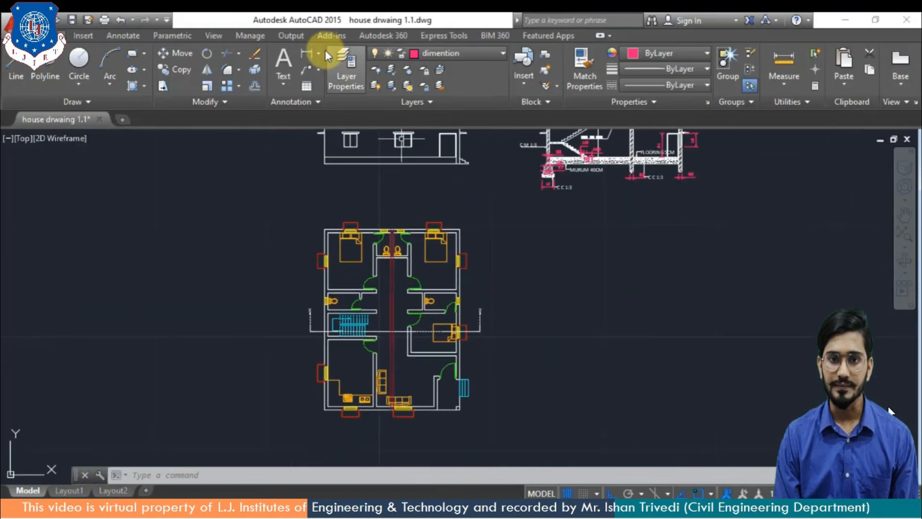
click(306, 53)
click(460, 229)
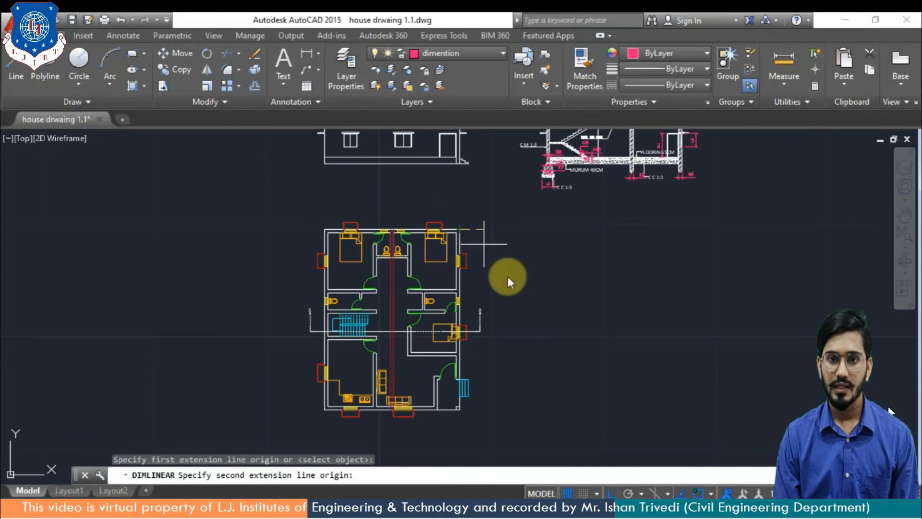
click(461, 410)
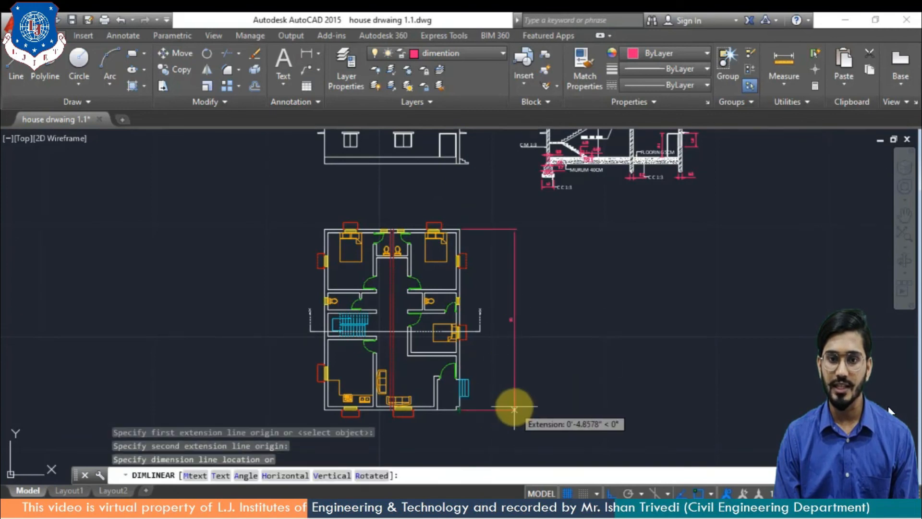
click(501, 410)
scroll(490, 337, up, 4)
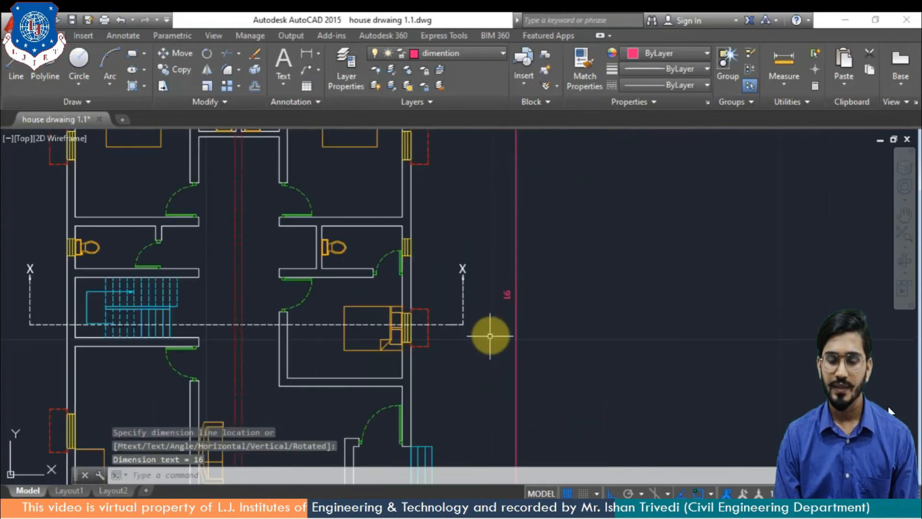
Add a horizontal linear dimension above the floor plan, spanning the upper wall from its left to its right outer corner.
scroll(490, 335, down, 5)
key(Return)
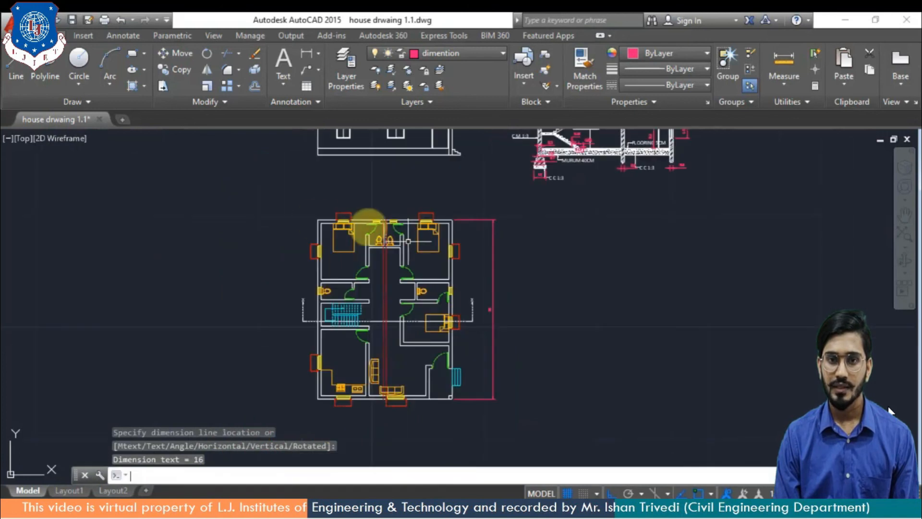
click(317, 221)
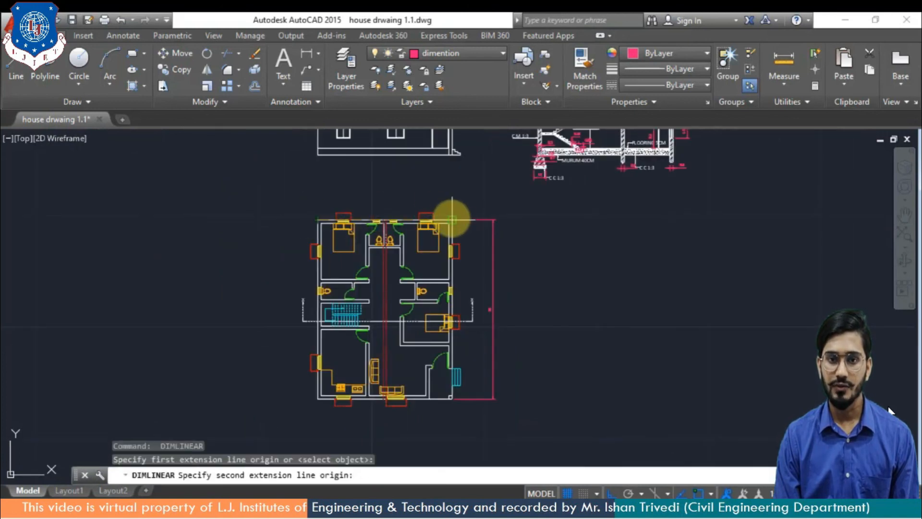
click(452, 219)
click(453, 204)
key(Return)
Examine the dimensions and labels on section X-X and the floor plan up close, and view all three drawings together.
scroll(547, 187, up, 3)
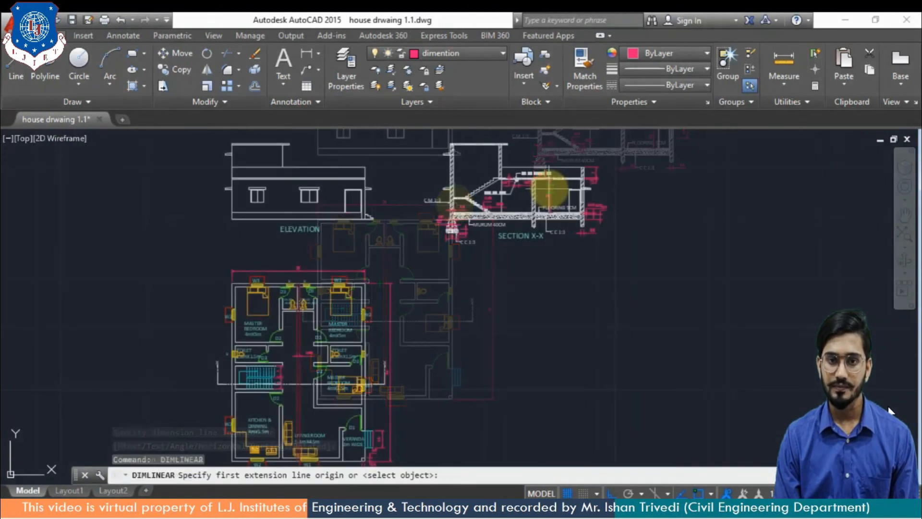
scroll(550, 188, up, 3)
scroll(551, 237, down, 1)
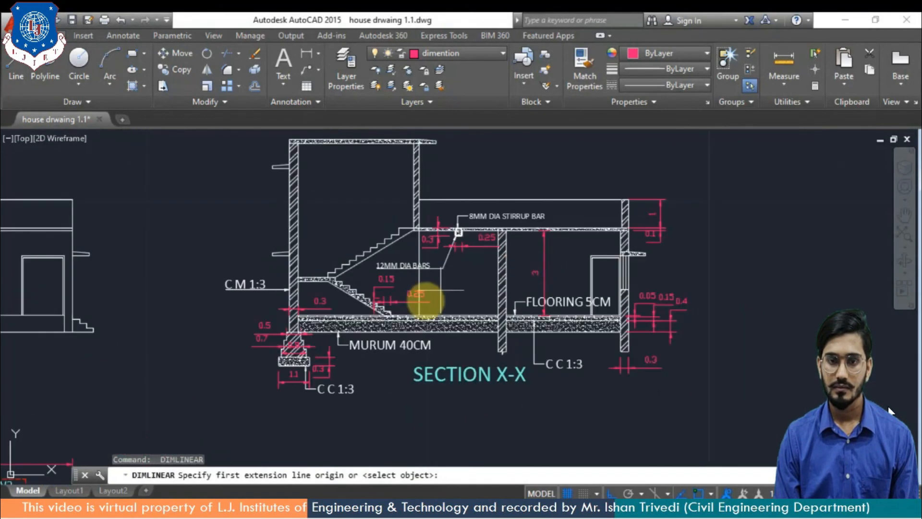
middle_drag(342, 352, 511, 289)
middle_drag(397, 356, 536, 244)
middle_drag(428, 348, 551, 204)
middle_drag(457, 348, 527, 207)
mouse_move(476, 373)
middle_down()
mouse_move(525, 279)
mouse_move(523, 295)
middle_up()
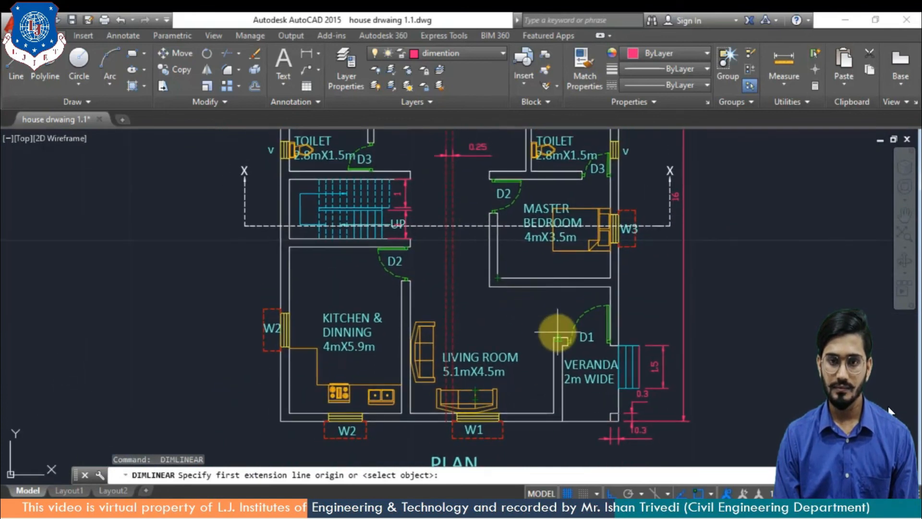
scroll(557, 335, down, 2)
middle_drag(547, 341, 542, 356)
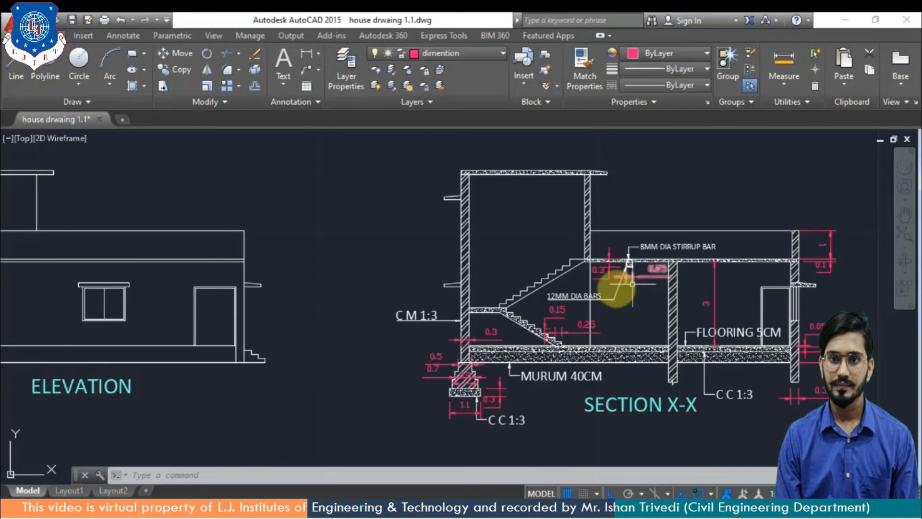
mouse_move(352, 363)
middle_down()
mouse_move(644, 351)
mouse_move(469, 361)
mouse_move(279, 349)
middle_up()
scroll(292, 235, down, 5)
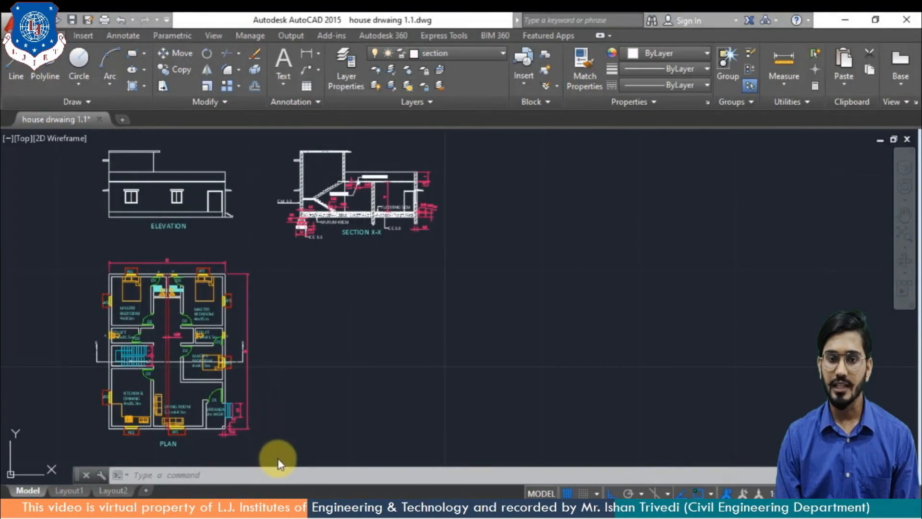
Zoom in on the elevation using the Window option of the Zoom command.
click(245, 476)
text(z)
key(Return)
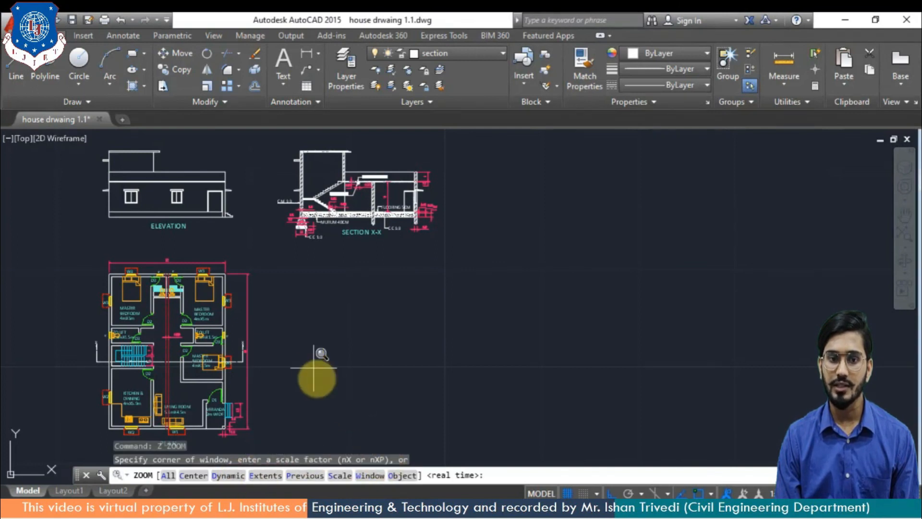
click(373, 477)
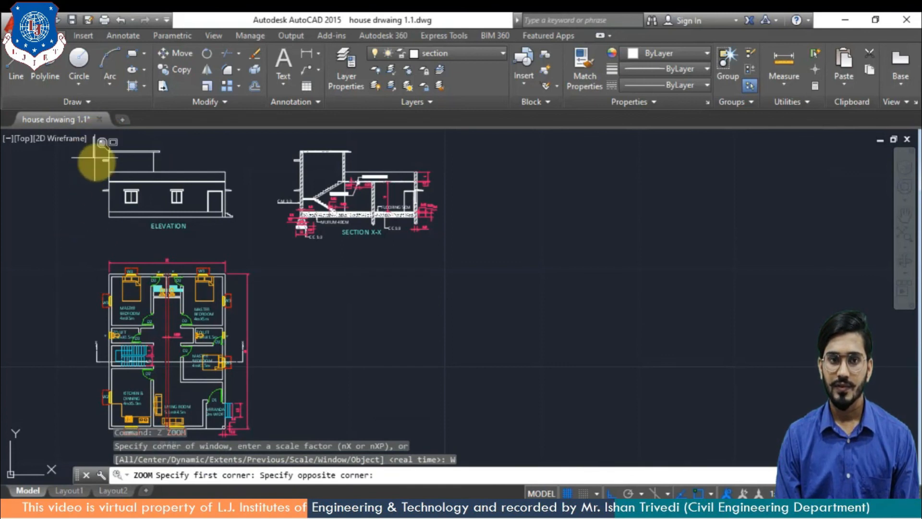
click(255, 239)
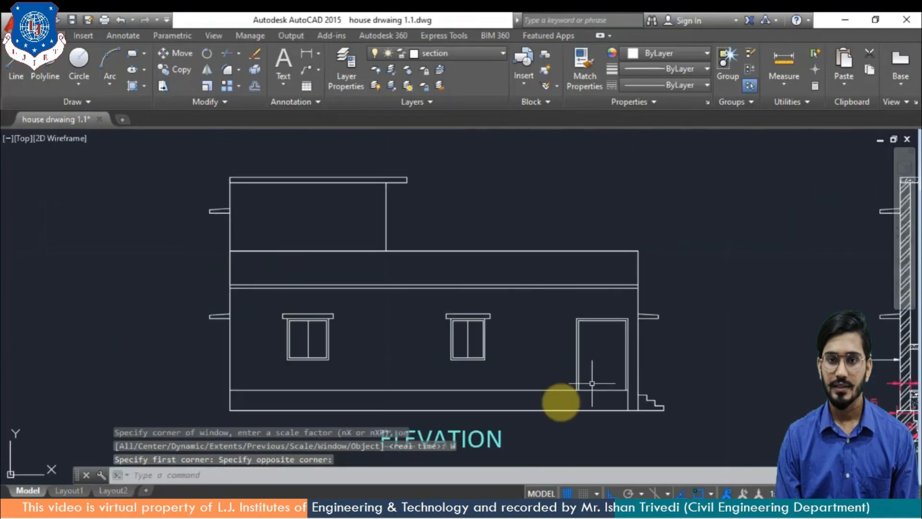
Zoom to the bed in the floor plan's upper-left master bedroom using the Object option of the Zoom command.
scroll(540, 365, down, 3)
middle_drag(539, 365, 469, 195)
text(z)
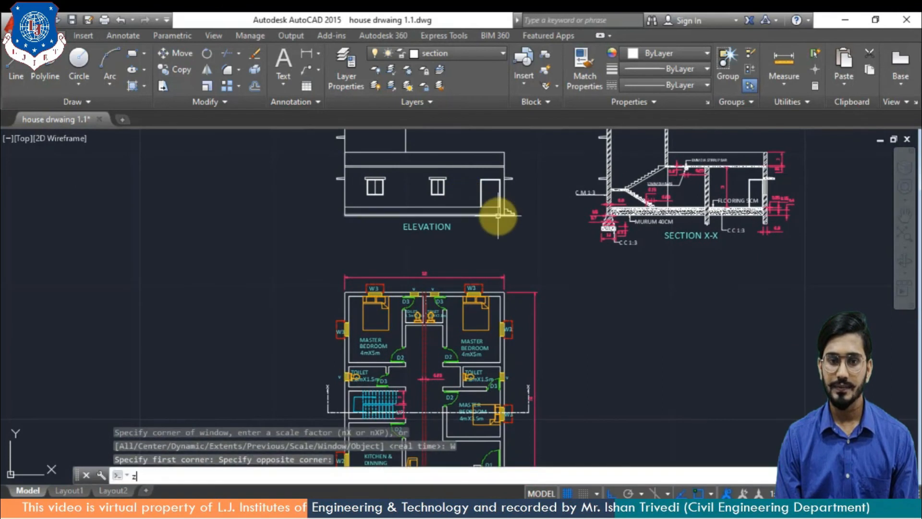
key(Return)
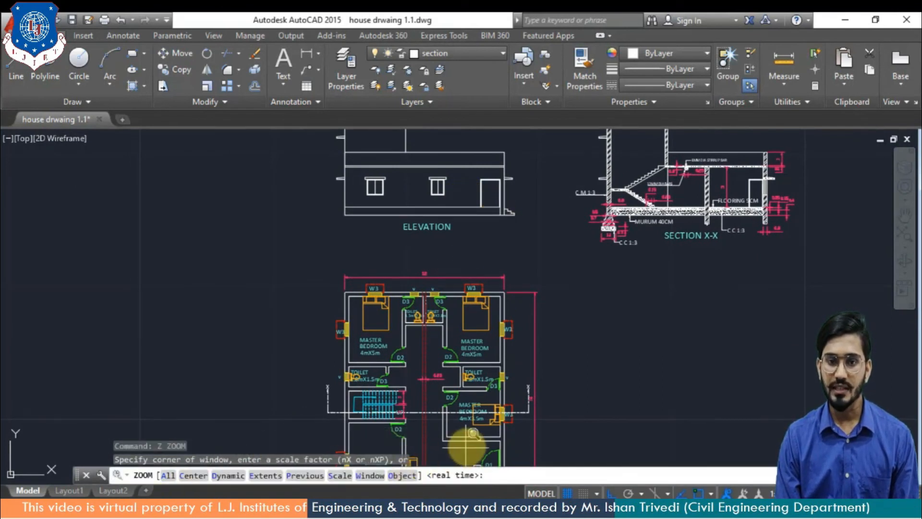
click(398, 476)
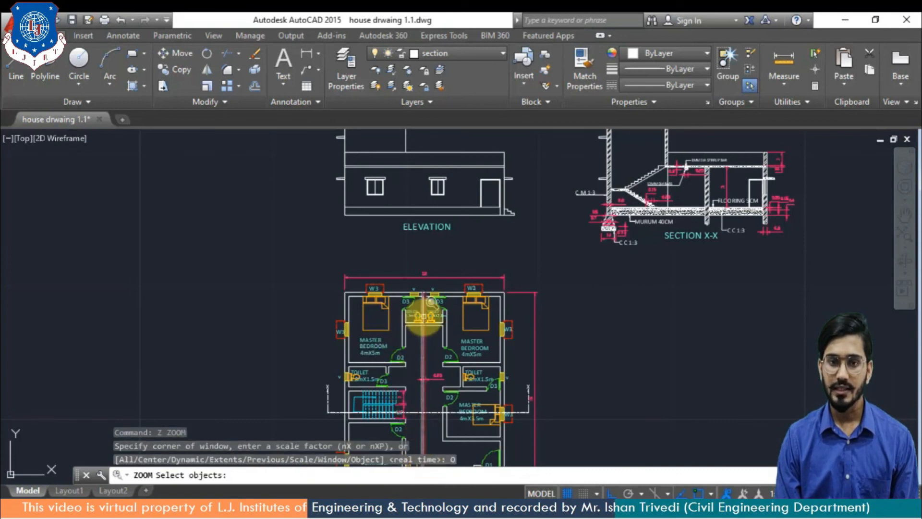
click(380, 331)
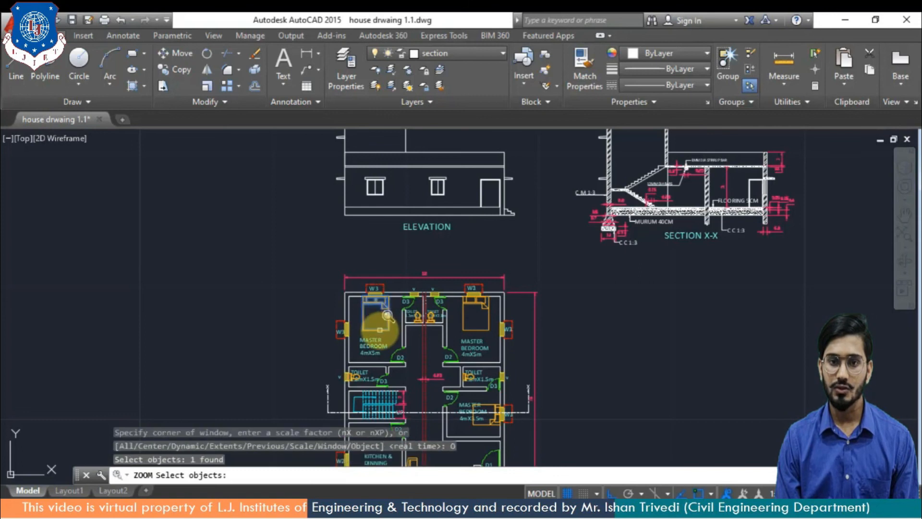
key(Return)
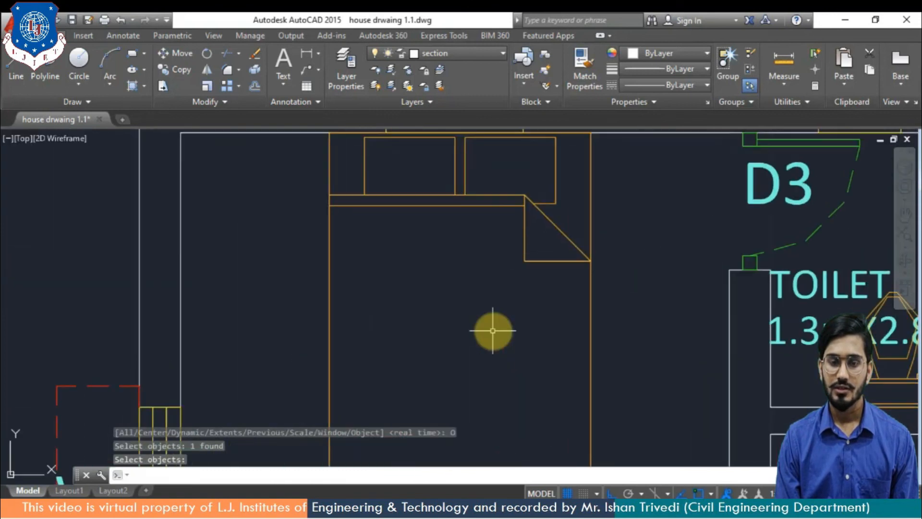
Zoom out from the bed and move the view across the plan's master bedrooms, toilets and staircase.
middle_drag(465, 375, 467, 336)
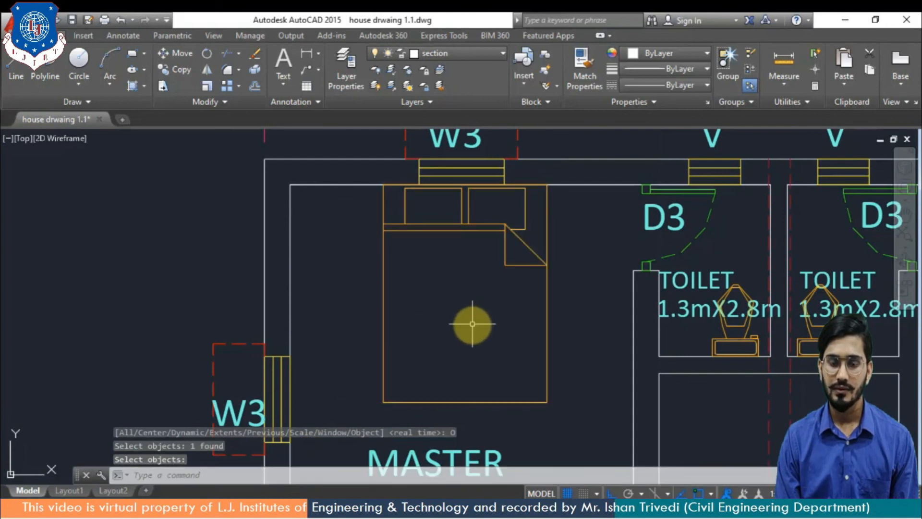
scroll(472, 324, down, 6)
scroll(473, 324, up, 6)
scroll(472, 324, down, 4)
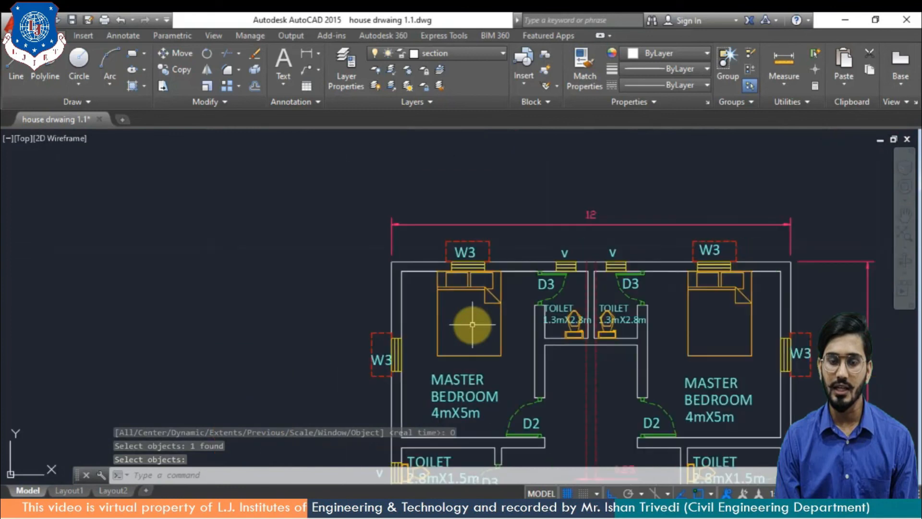
middle_drag(473, 372, 385, 250)
middle_drag(540, 370, 423, 350)
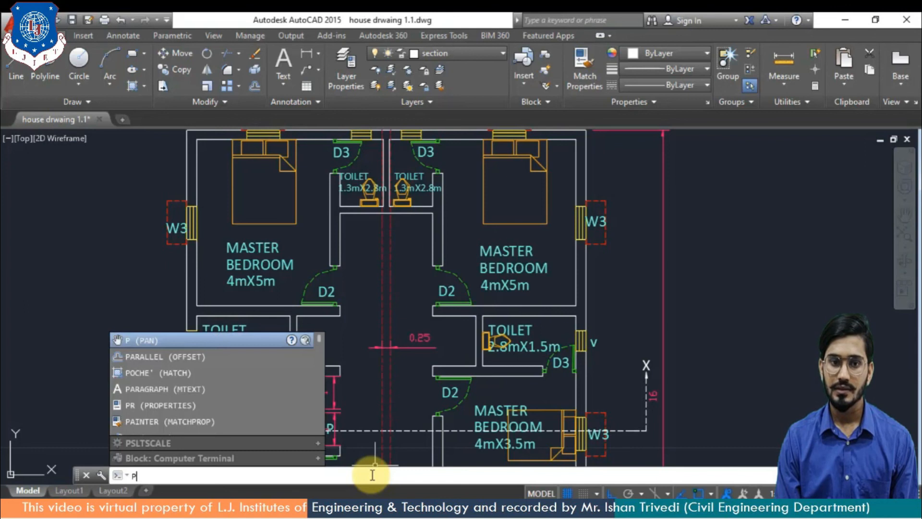
Use the Pan command to view section X-X, the elevation and the floor plan in turn.
key(Return)
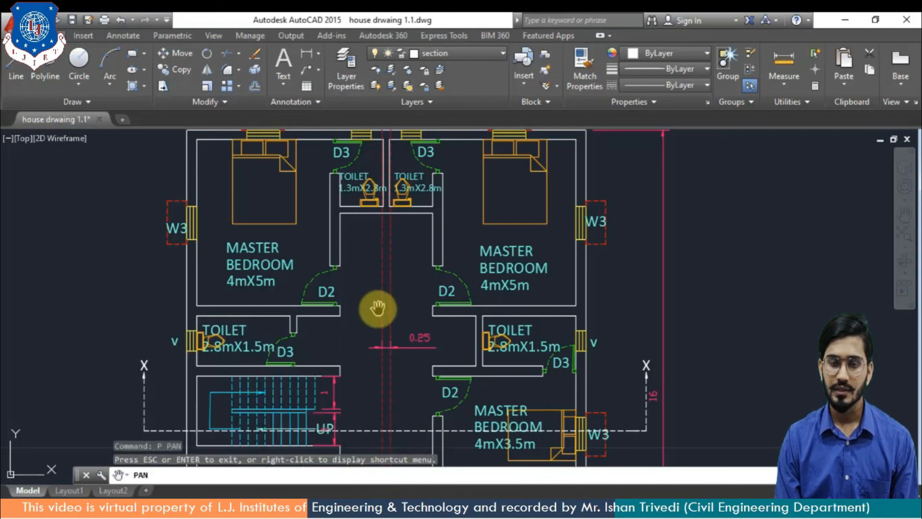
mouse_move(364, 306)
mouse_down()
mouse_move(427, 309)
mouse_move(501, 280)
mouse_move(457, 339)
mouse_move(424, 337)
mouse_move(496, 288)
mouse_move(360, 432)
mouse_move(636, 263)
mouse_move(509, 333)
mouse_move(486, 362)
mouse_up()
drag(484, 328, 692, 301)
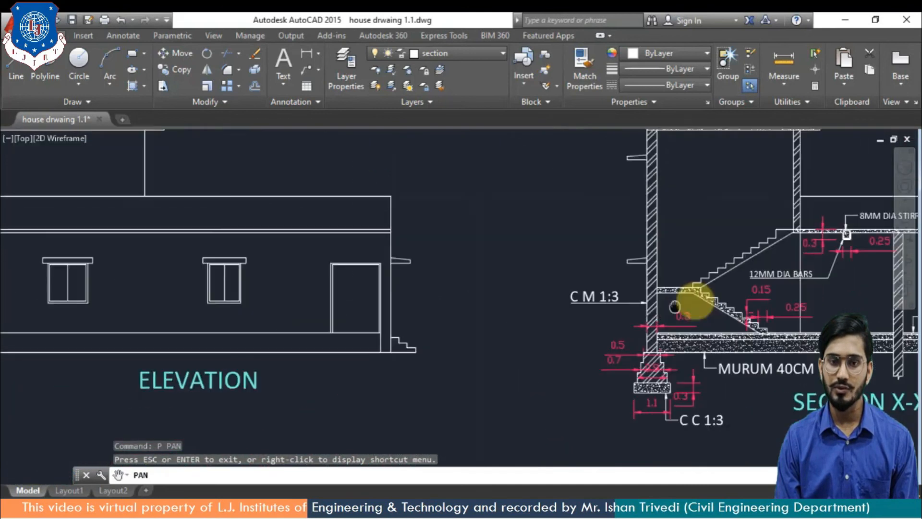
mouse_move(363, 308)
mouse_down()
mouse_move(428, 373)
mouse_move(593, 346)
mouse_up()
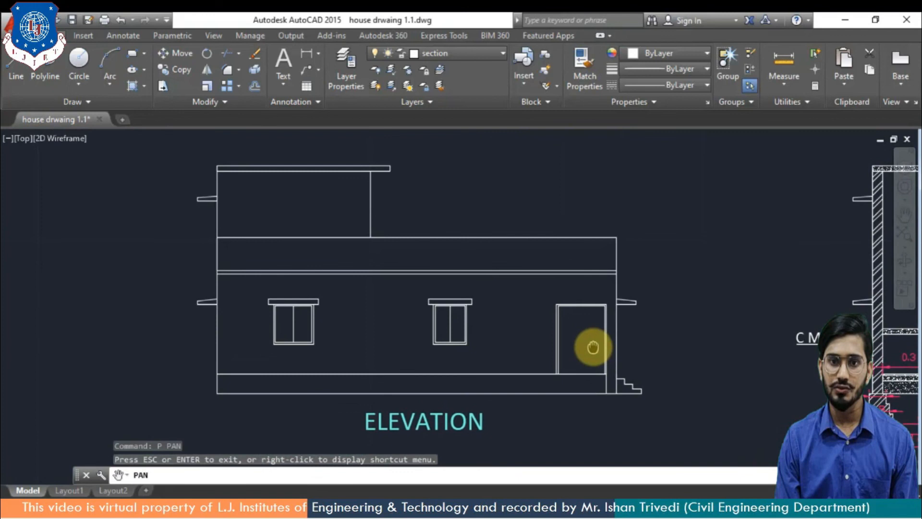
mouse_move(490, 381)
mouse_down()
mouse_move(527, 352)
mouse_move(502, 283)
mouse_move(449, 270)
mouse_move(486, 344)
mouse_move(478, 282)
mouse_up()
drag(473, 363, 471, 282)
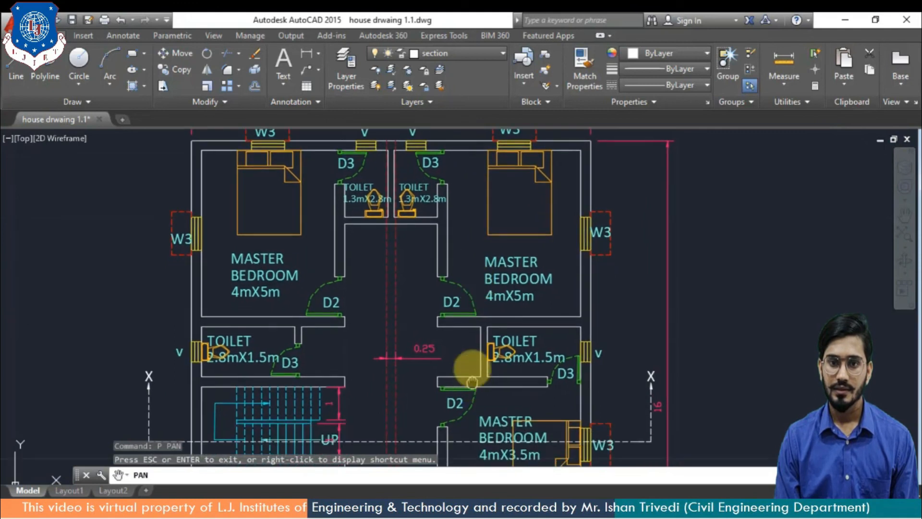
drag(474, 366, 474, 310)
scroll(474, 310, down, 2)
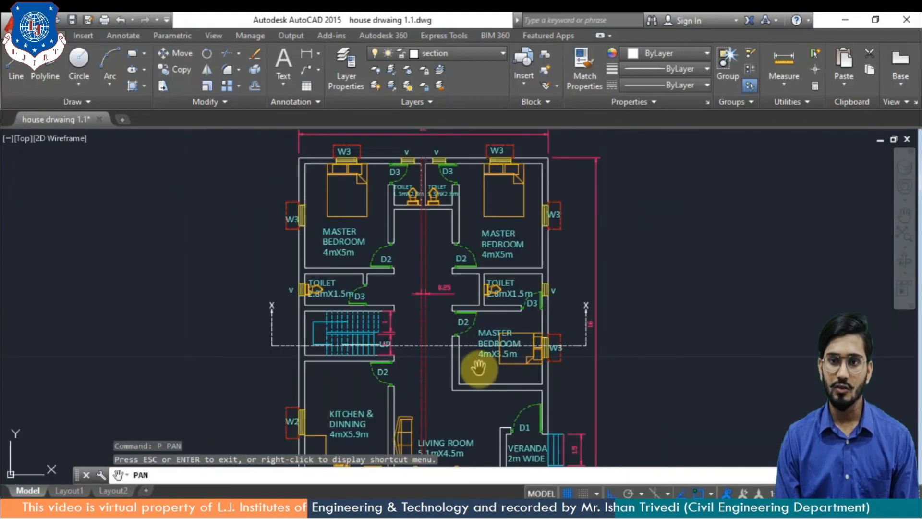
key(Escape)
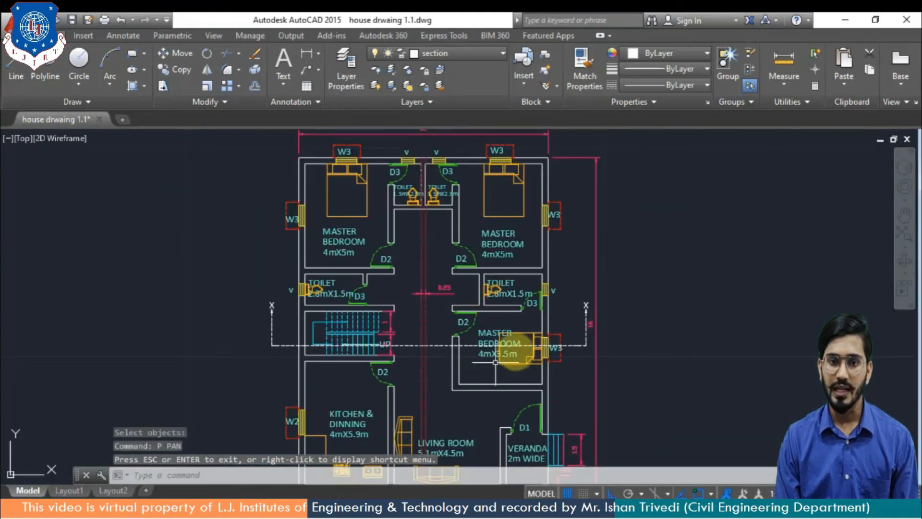
click(906, 217)
drag(495, 319, 484, 282)
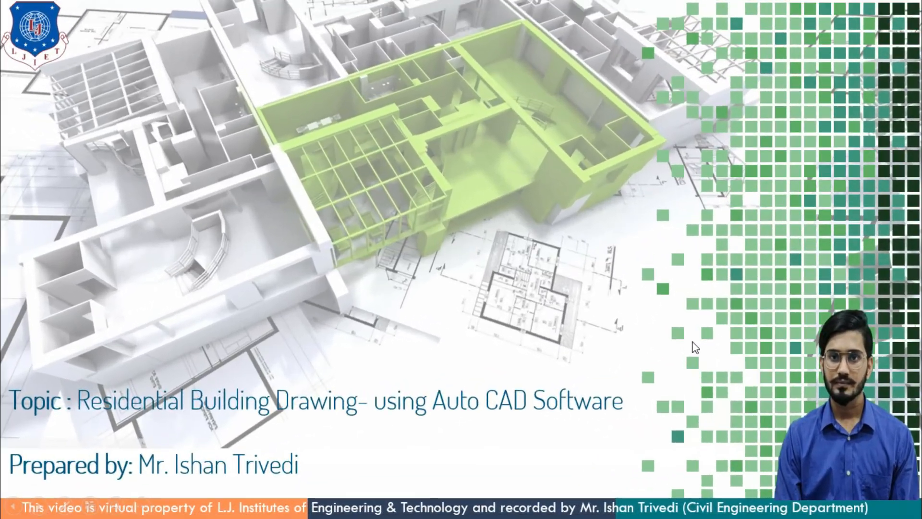
click(695, 347)
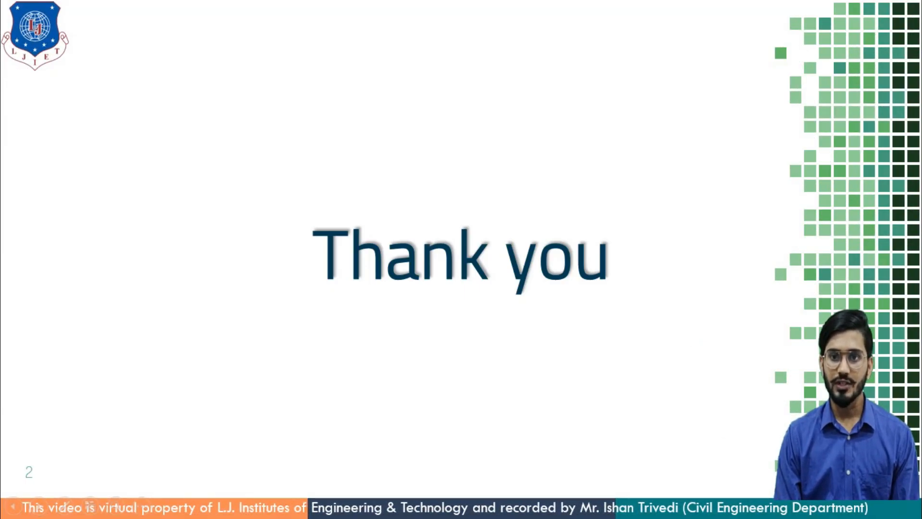